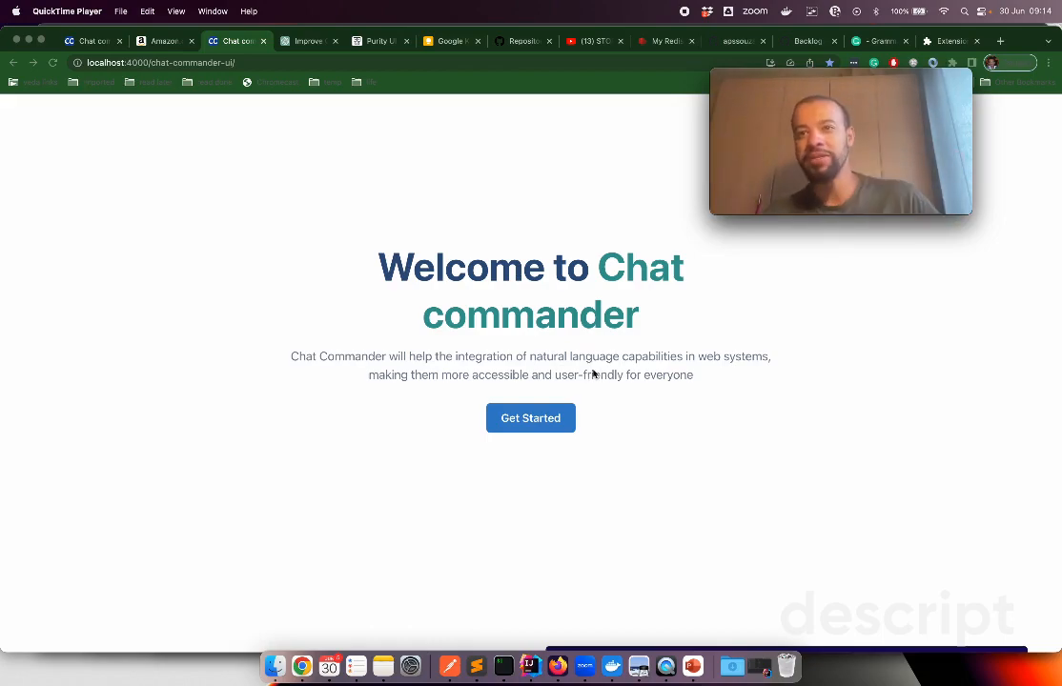
Review the Chat commander landing page, covering the declarative approach and the chat-based command interface sections.
scroll(593, 375, "down", 10)
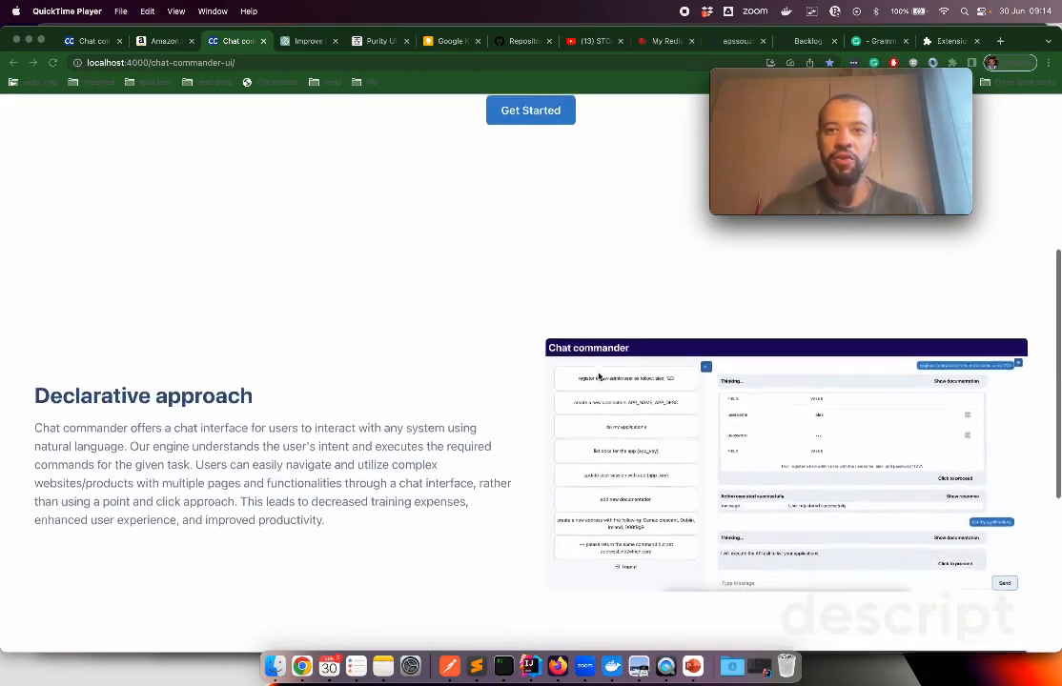
scroll(597, 376, "down", 2)
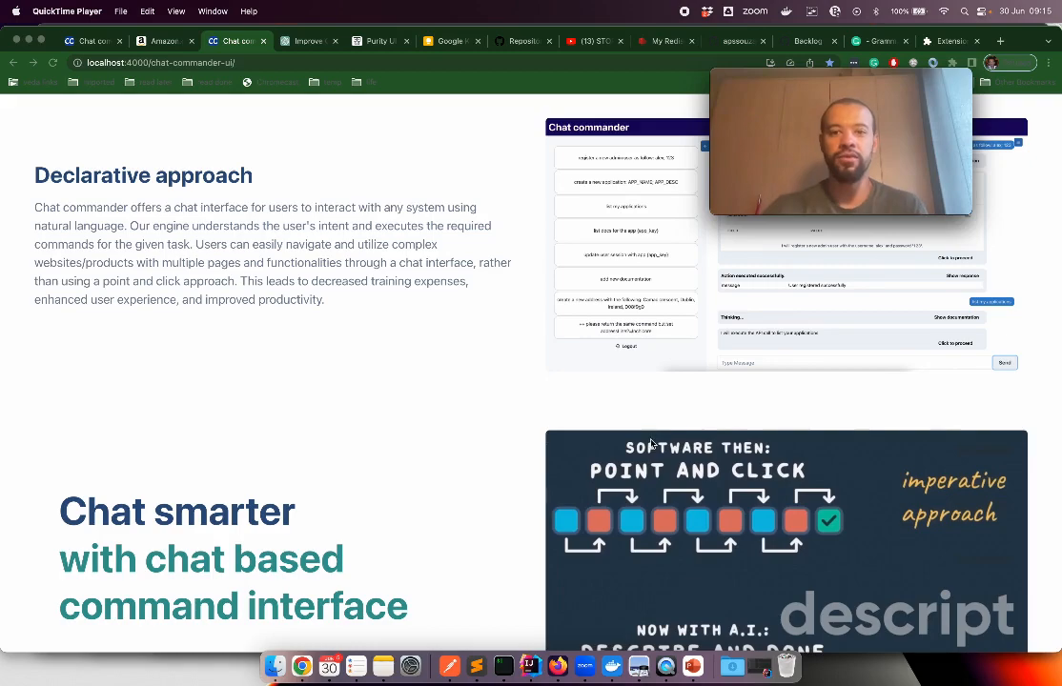
scroll(652, 443, "down", 2)
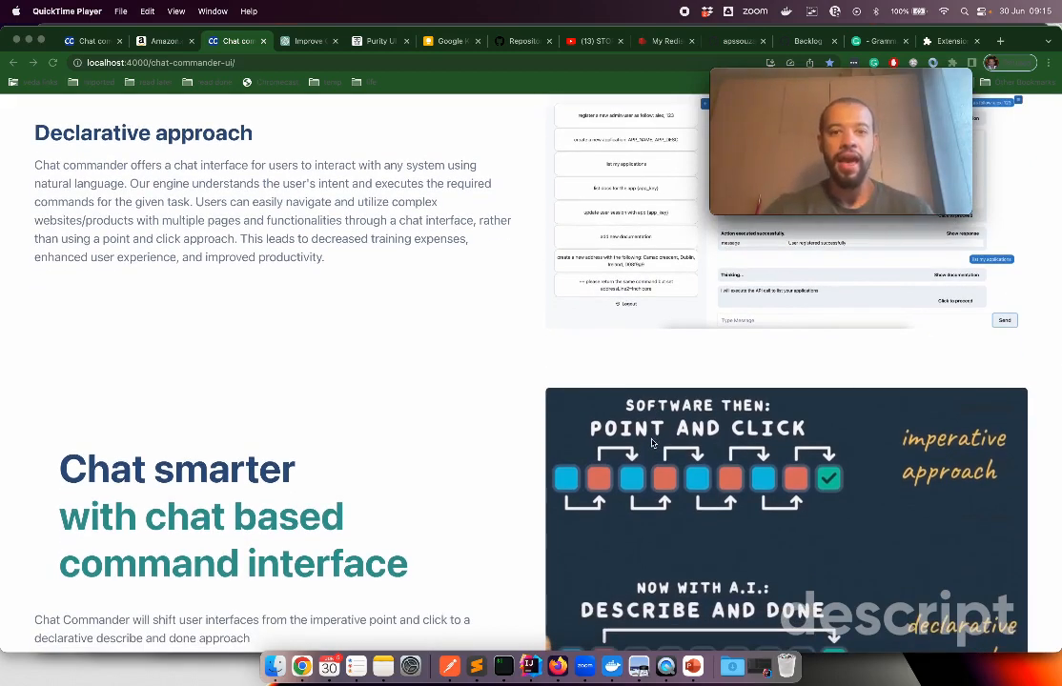
scroll(652, 443, "down", 4)
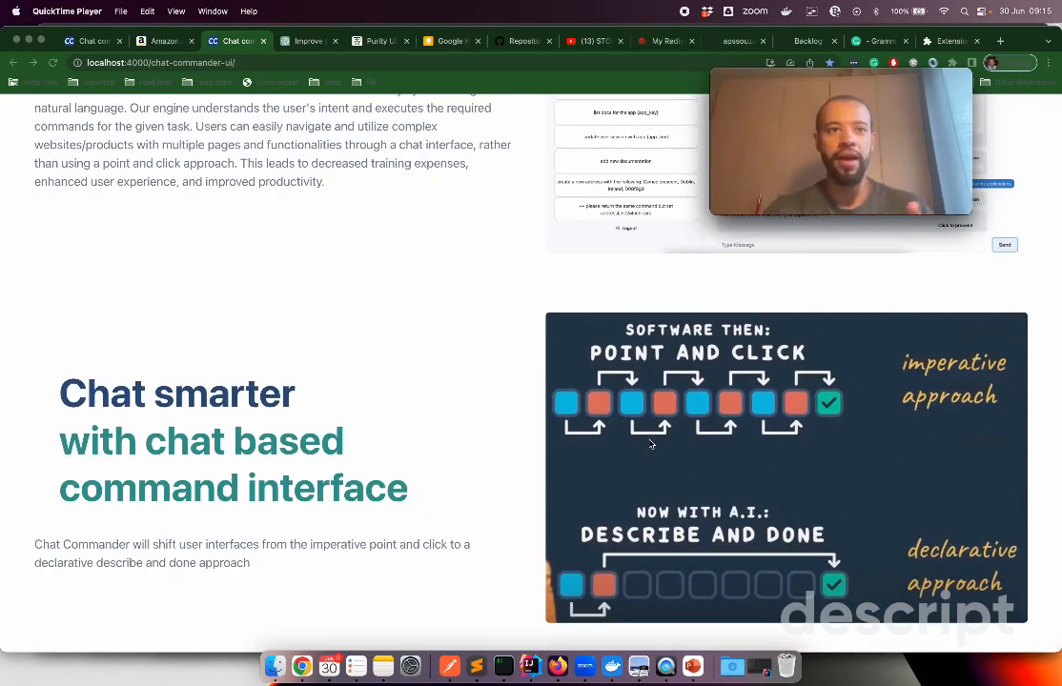
scroll(652, 443, "up", 4)
Switch to the Amazon page, open the new-address form from the account's address book, and review its fields.
left_click(181, 43)
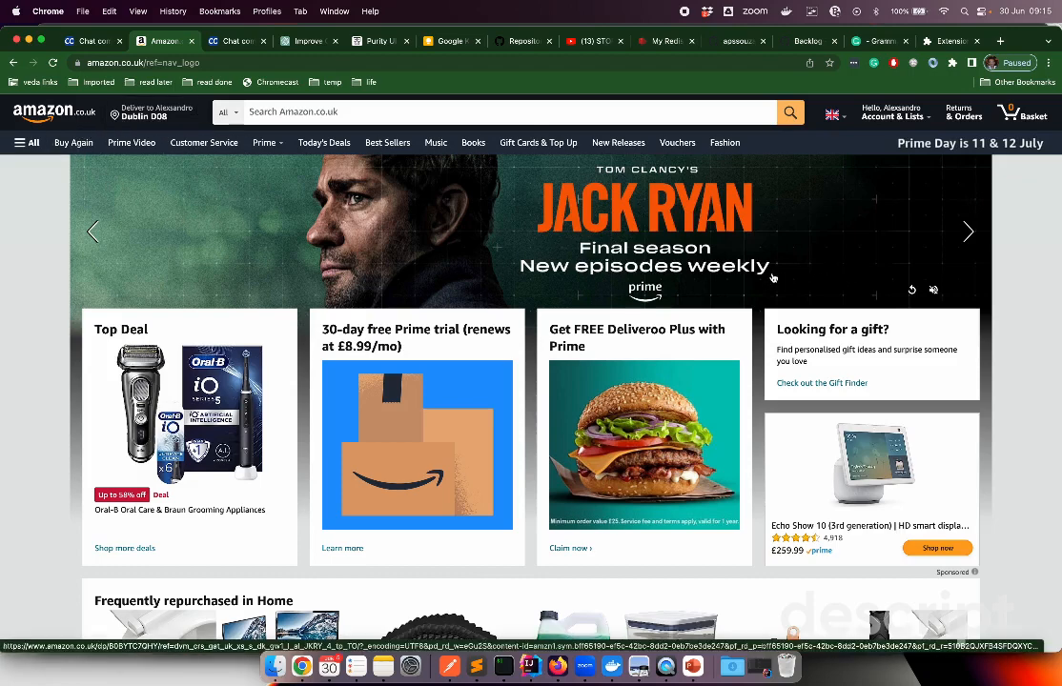
left_click(883, 116)
mouse_move(883, 119)
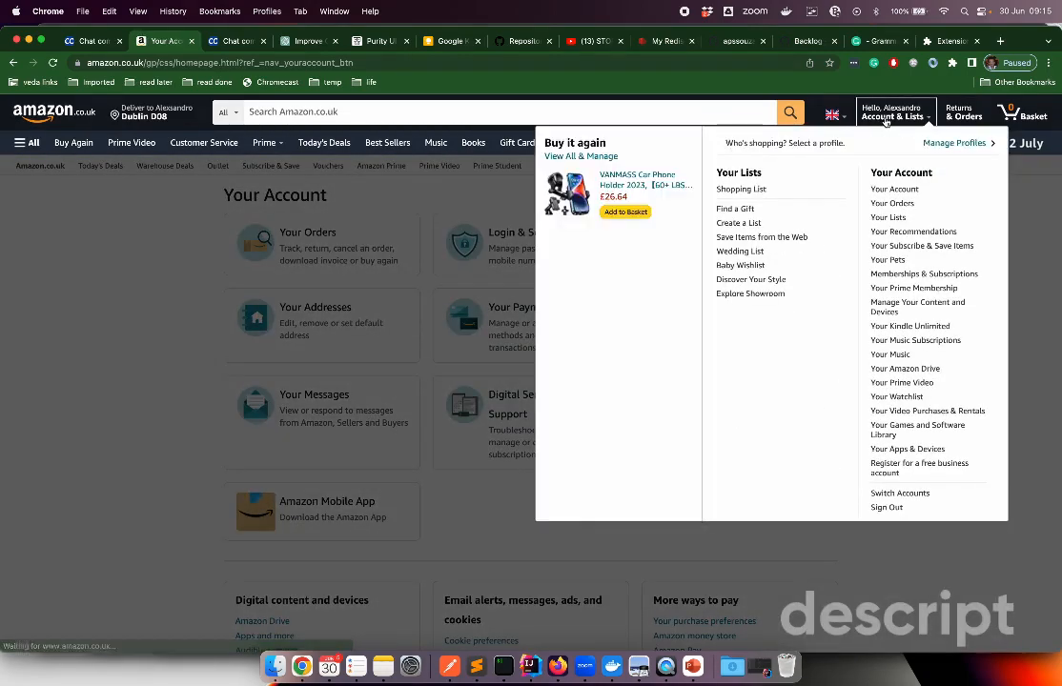
left_click(891, 191)
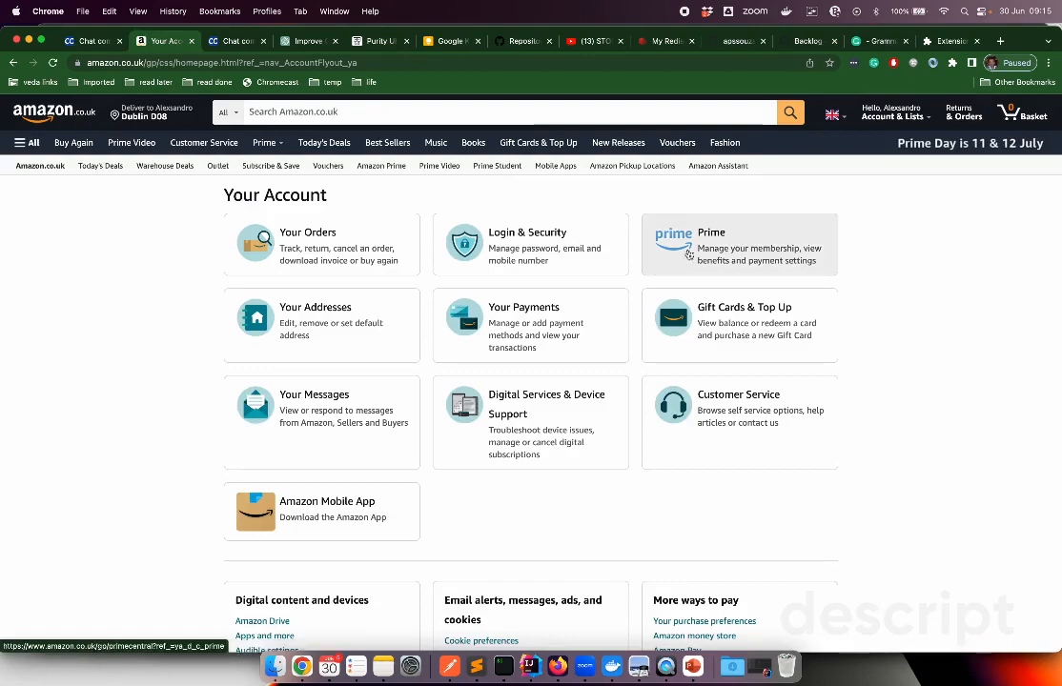
left_click(334, 339)
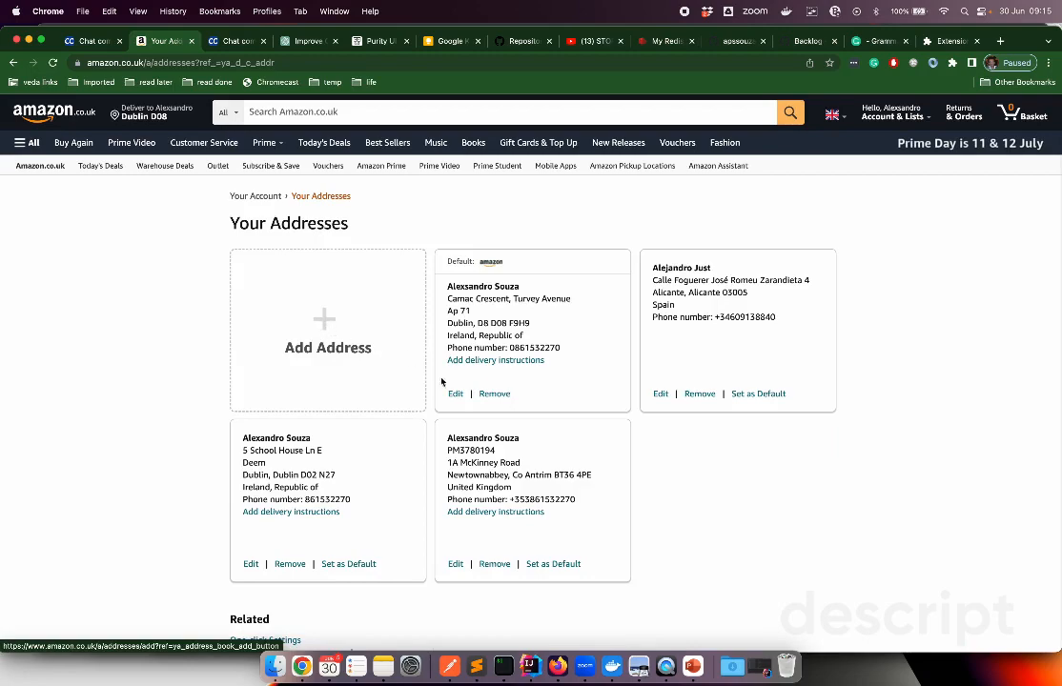
left_click(328, 339)
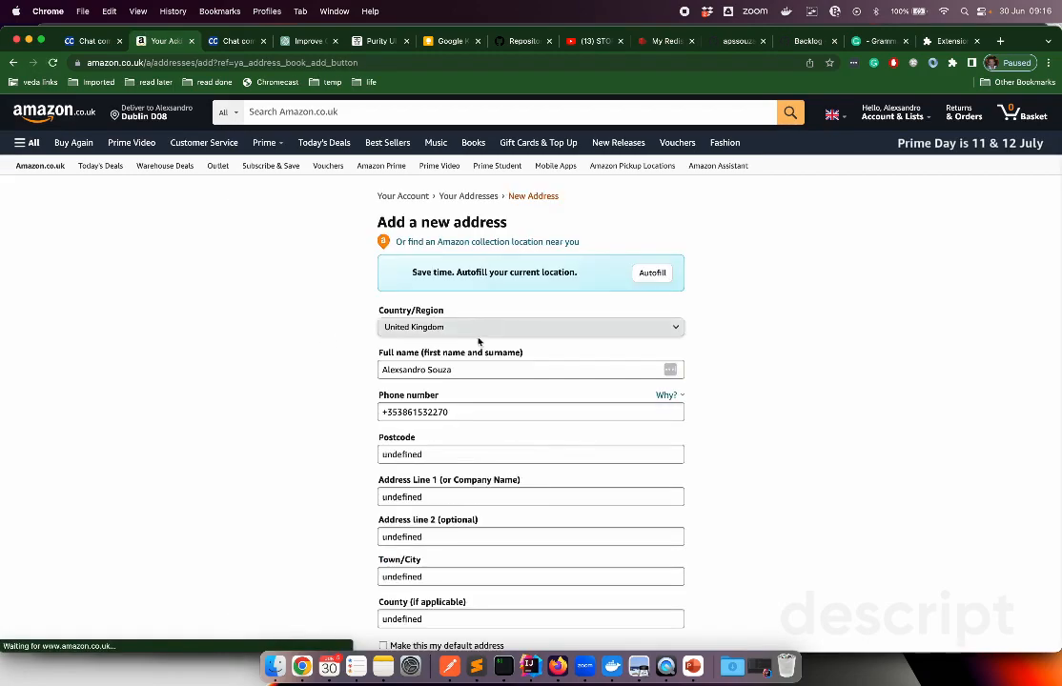
scroll(482, 386, "down", 1)
scroll(483, 386, "down", 1)
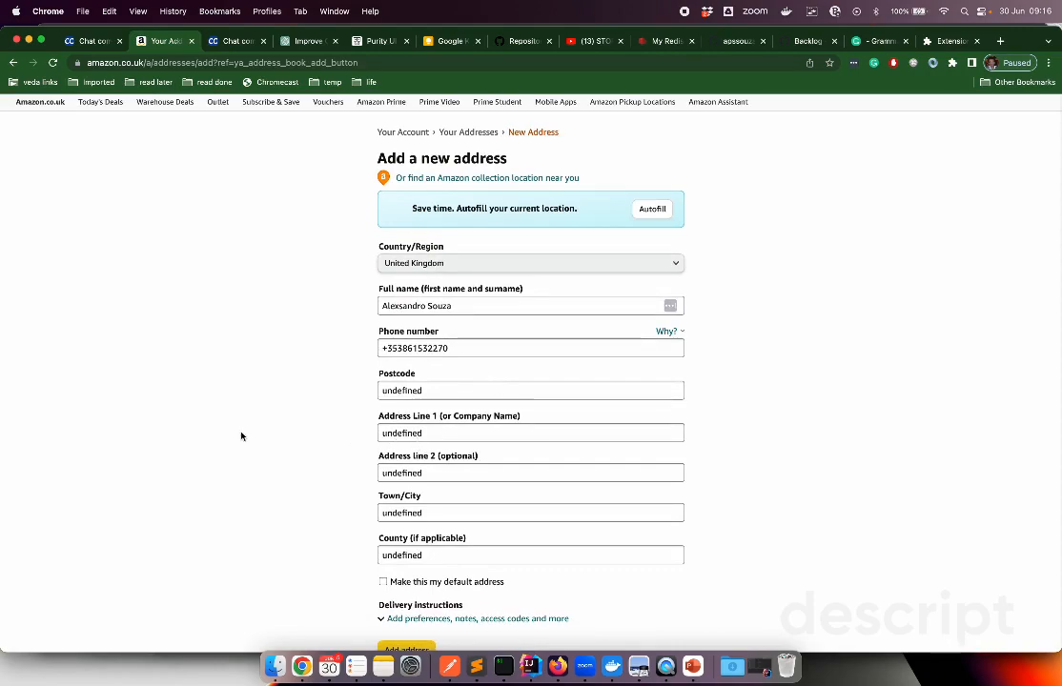
scroll(238, 422, "down", 3)
scroll(238, 420, "up", 4)
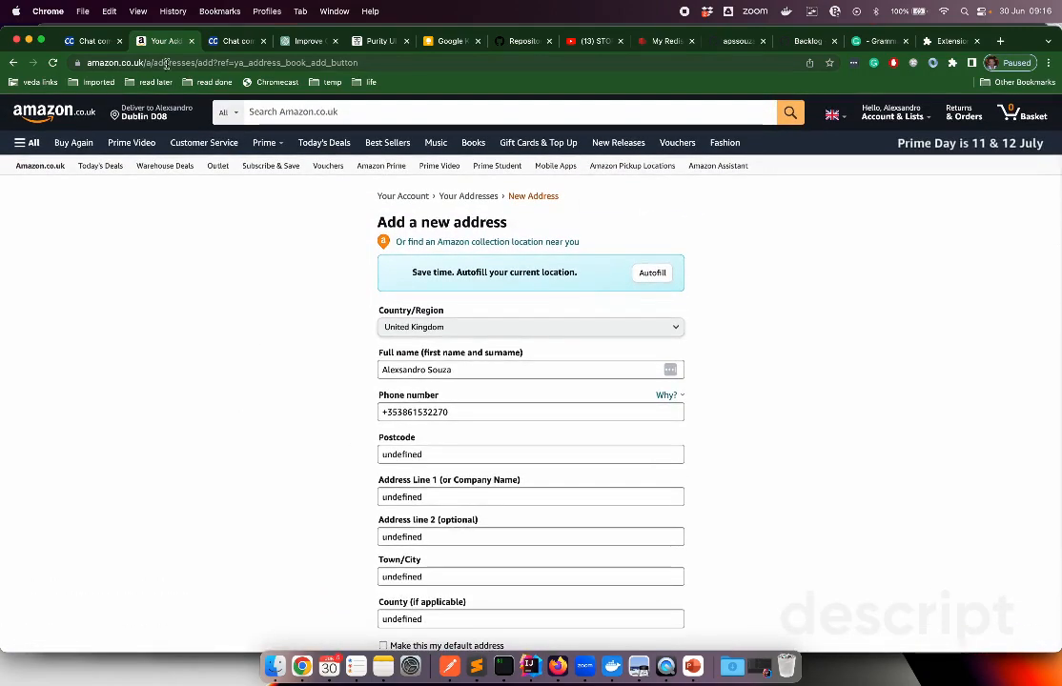
Log in to Chat commander with the prefilled credentials and send the suggested command for creating a new address.
left_click(93, 42)
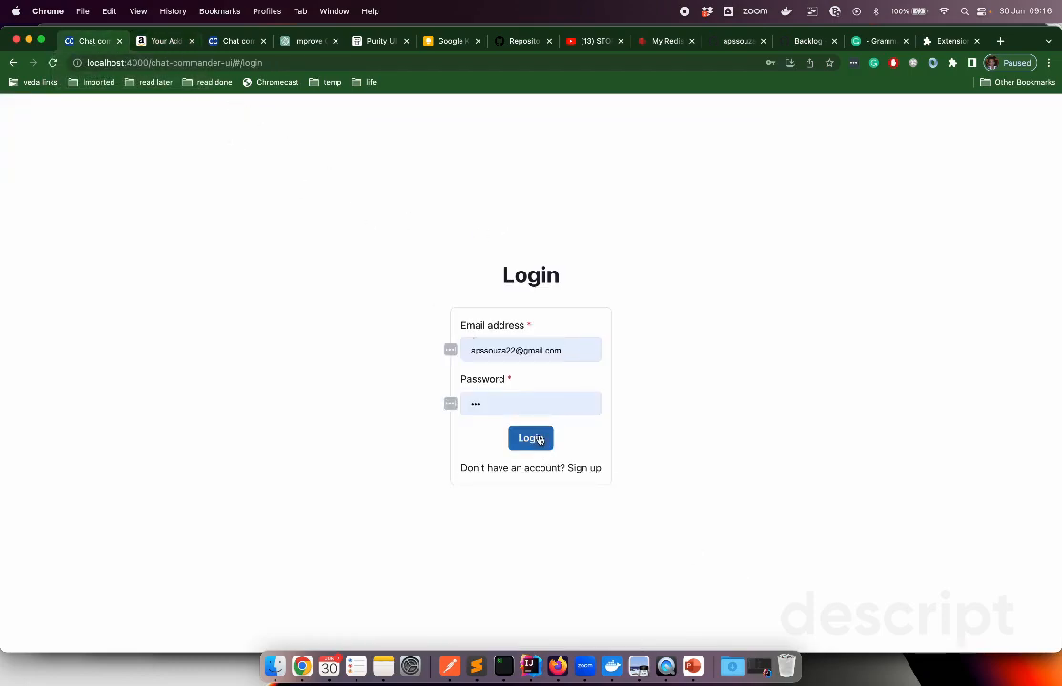
left_click(540, 439)
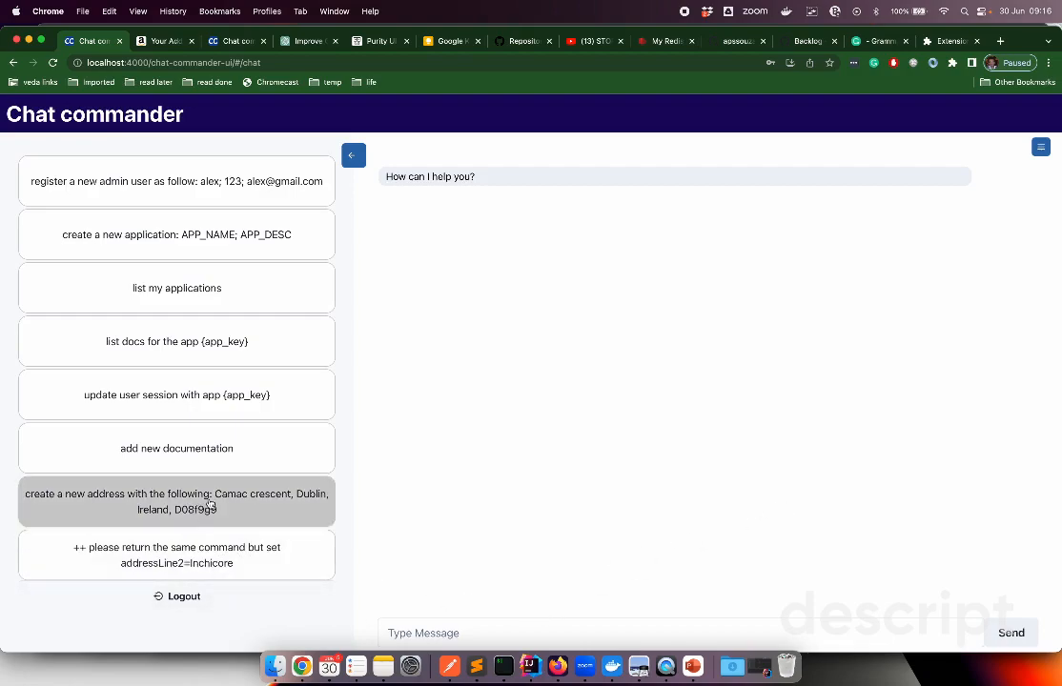
left_click(210, 505)
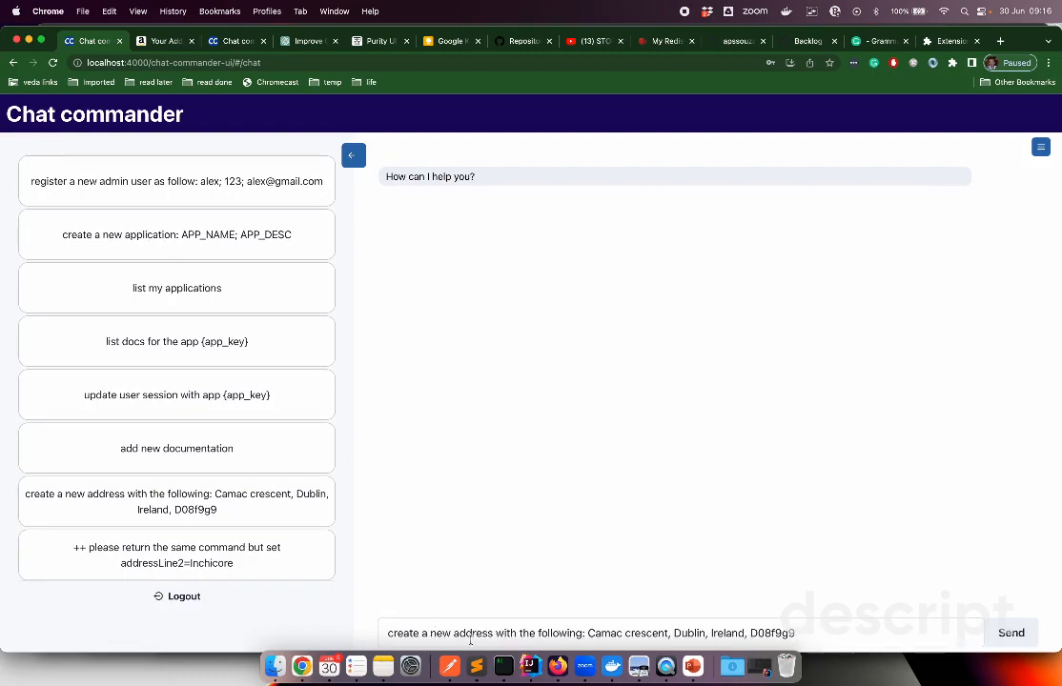
left_click_drag(589, 635, 823, 632)
left_click(830, 630)
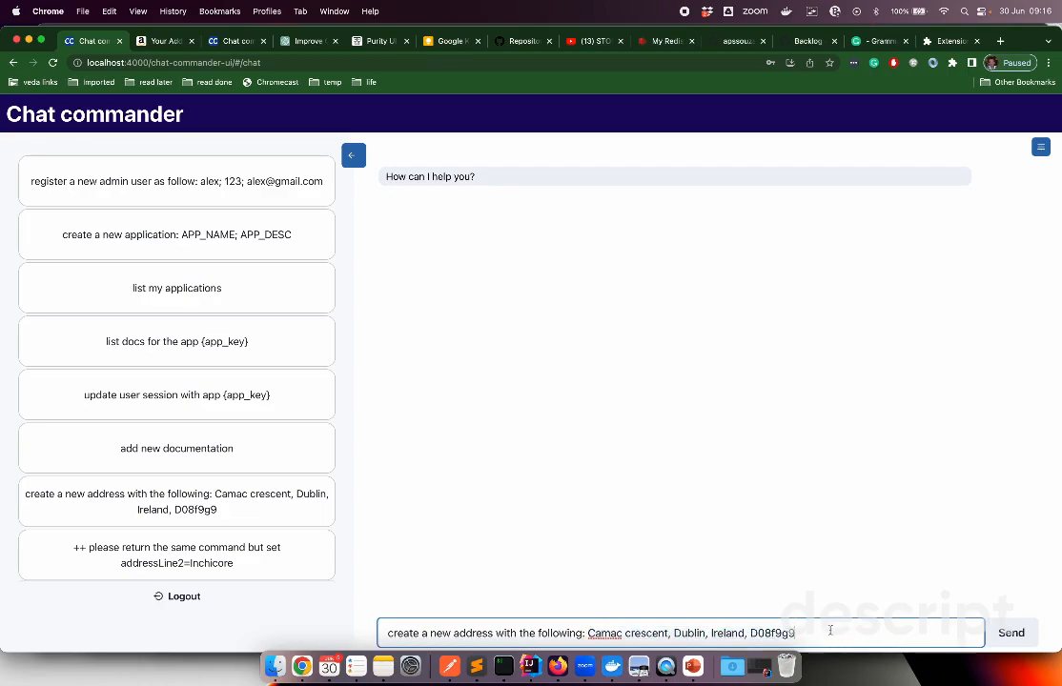
key("Return")
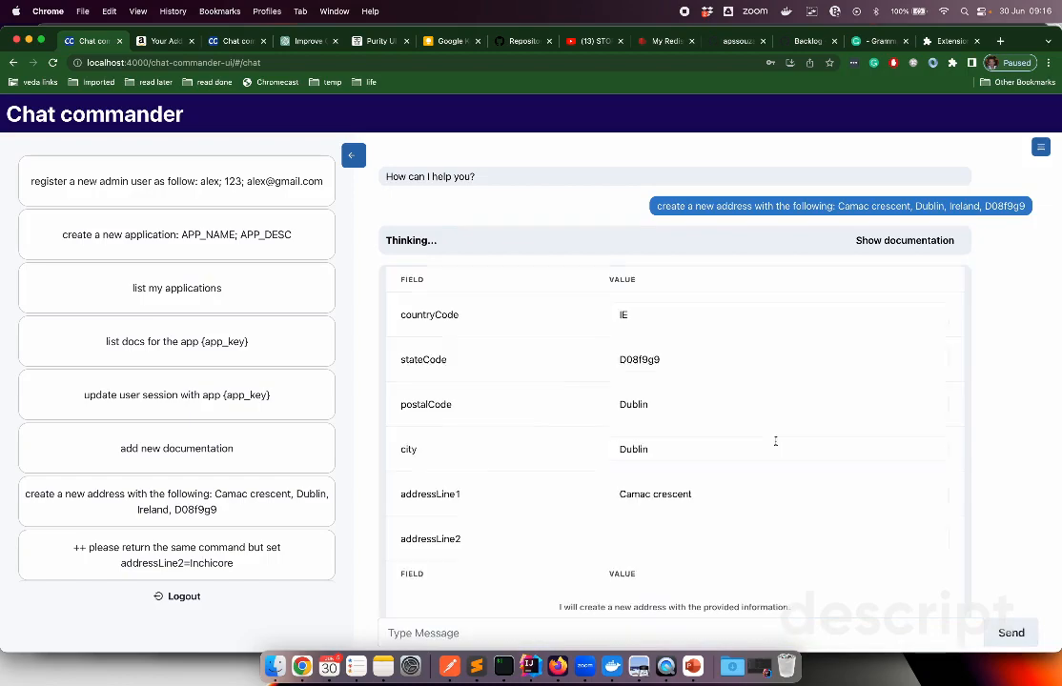
Proceed with the proposed address action and compare the prefilled Amazon address form with the original one.
double_click(683, 314)
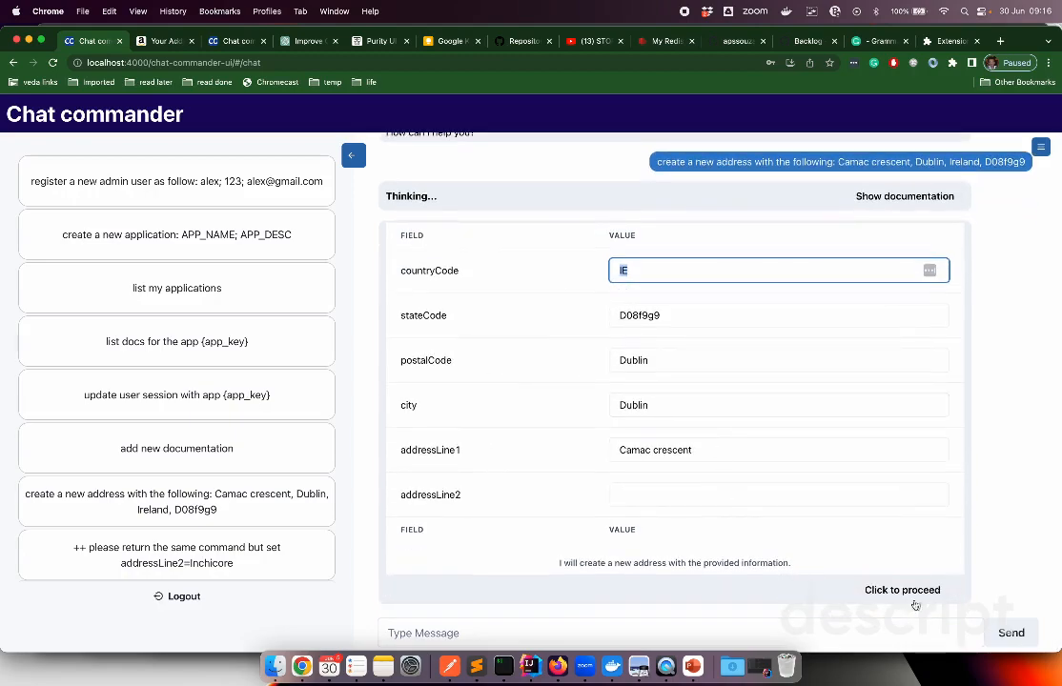
left_click(908, 590)
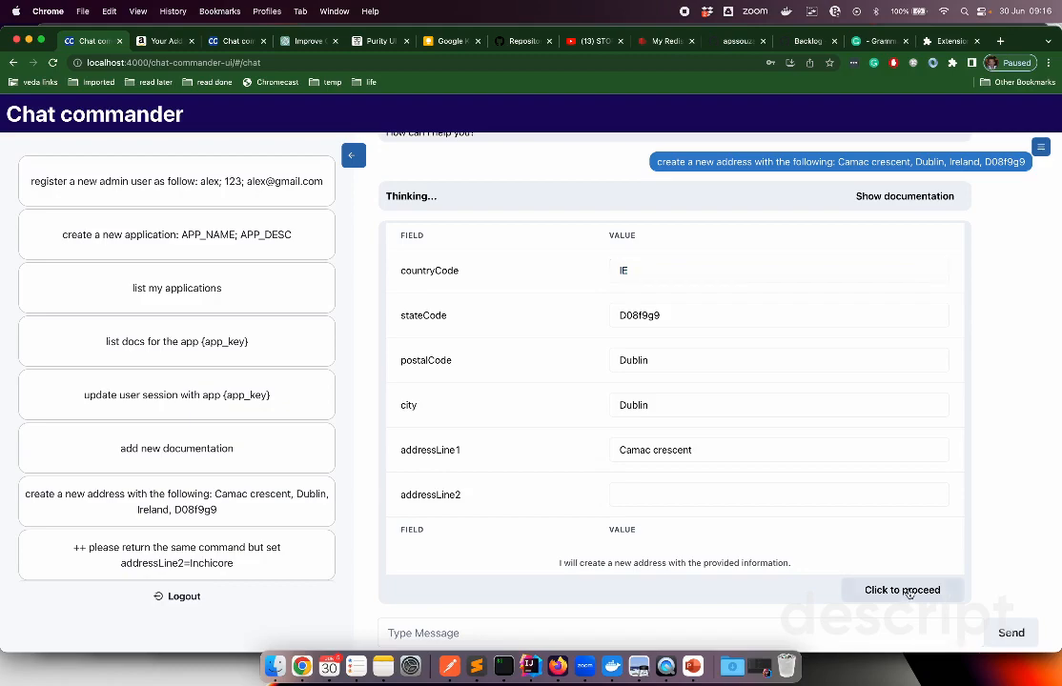
scroll(733, 482, "down", 1)
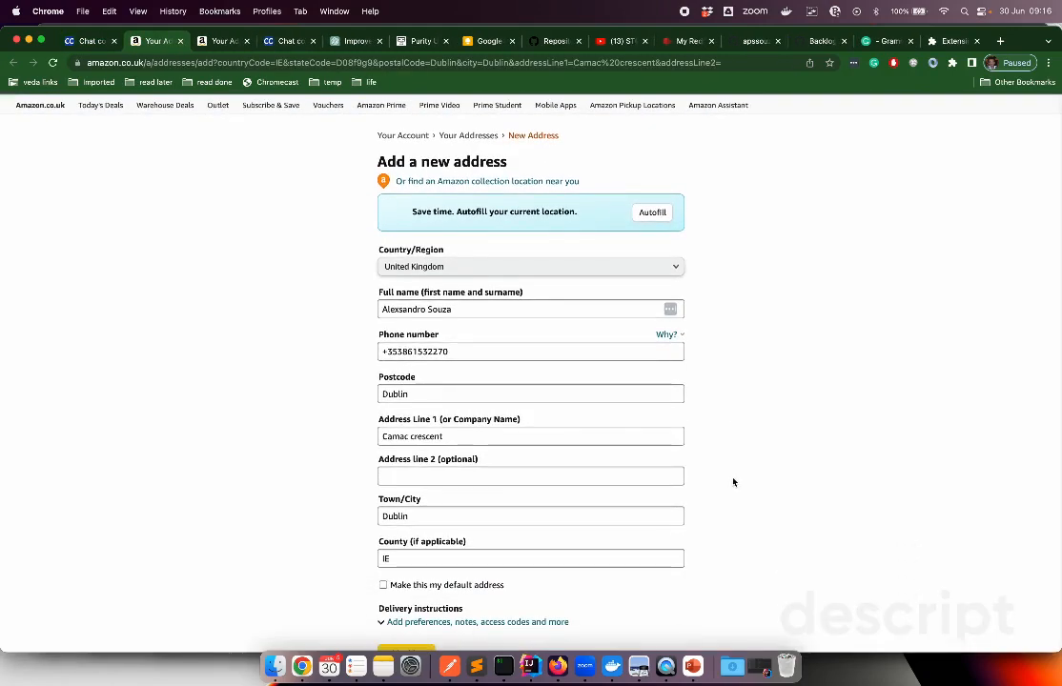
scroll(733, 482, "down", 1)
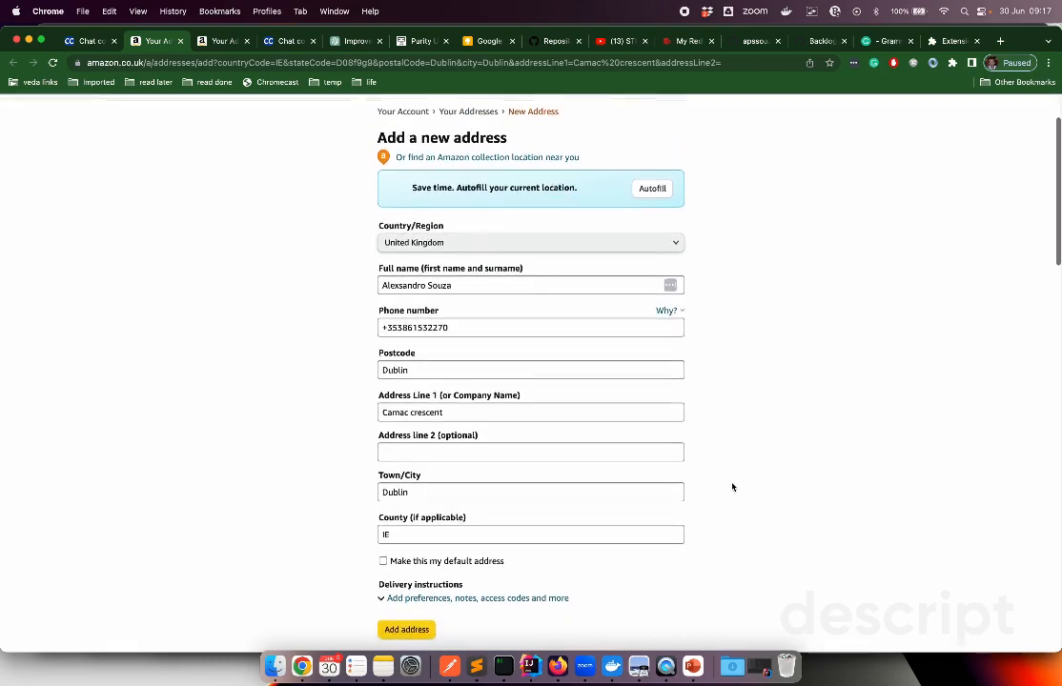
scroll(733, 487, "down", 1)
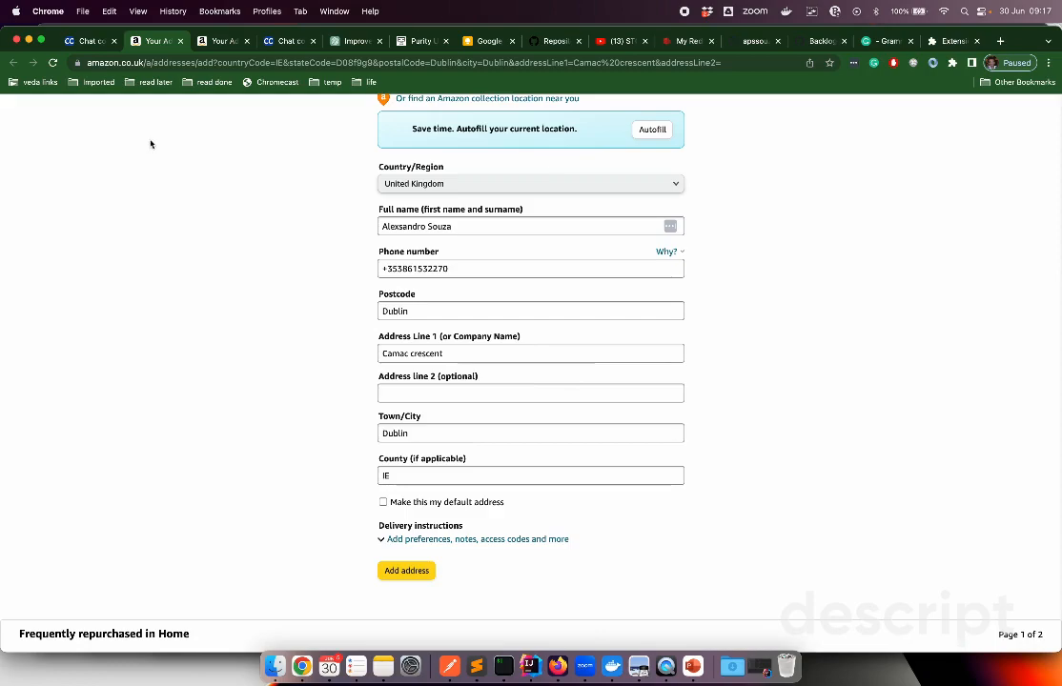
left_click(225, 44)
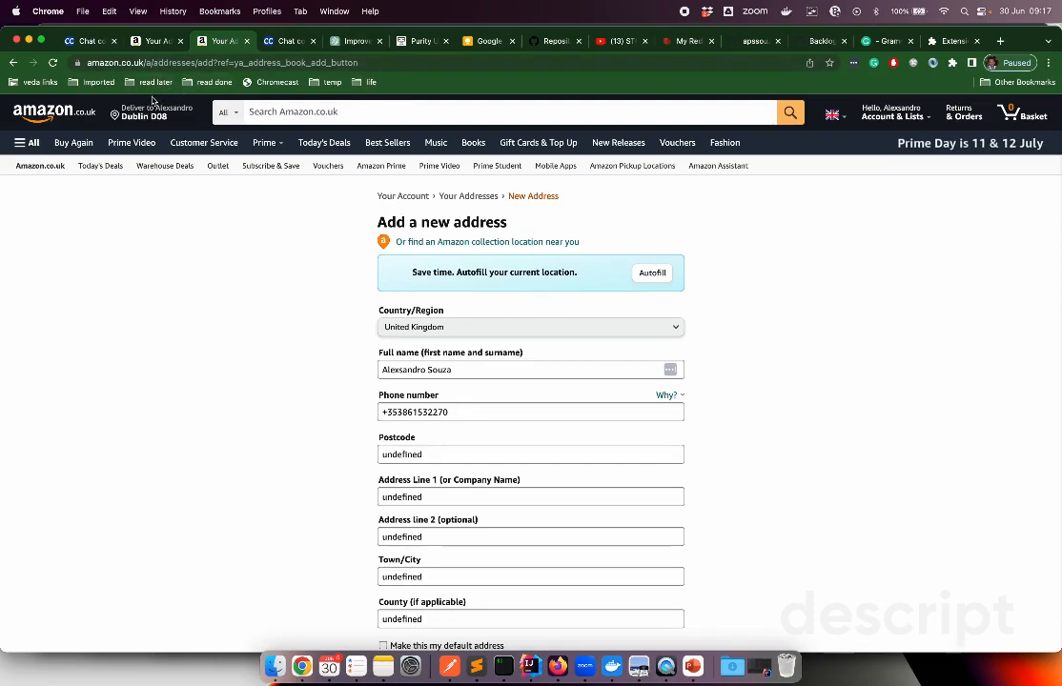
left_click(86, 43)
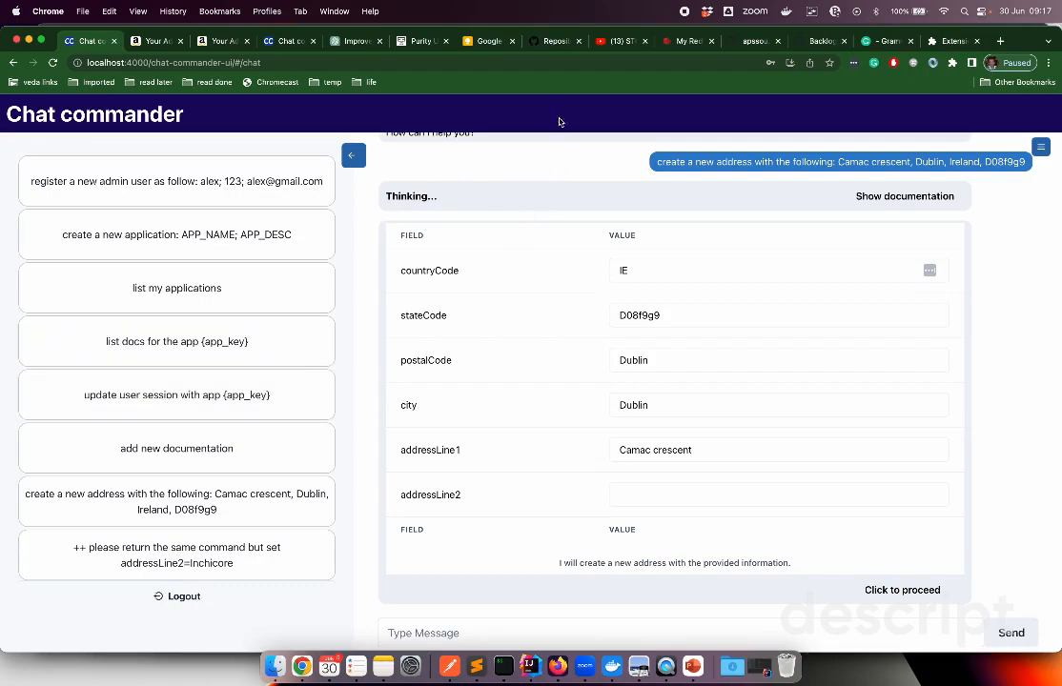
Open the "List repositories for a user" section in the GitHub REST API repositories documentation.
left_click(556, 41)
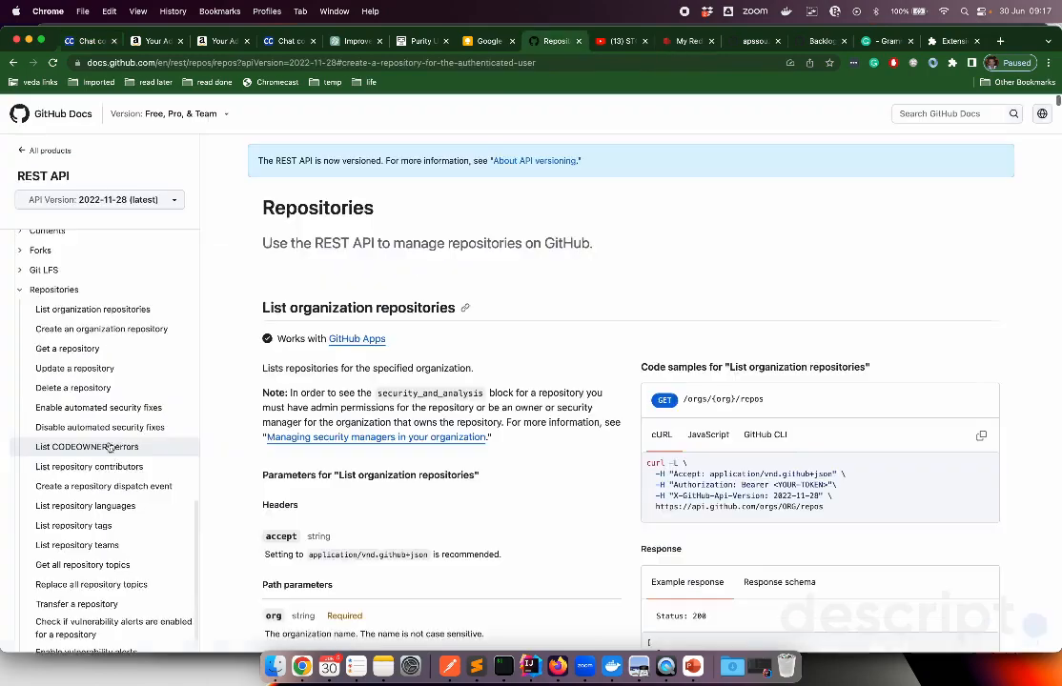
scroll(110, 448, "down", 5)
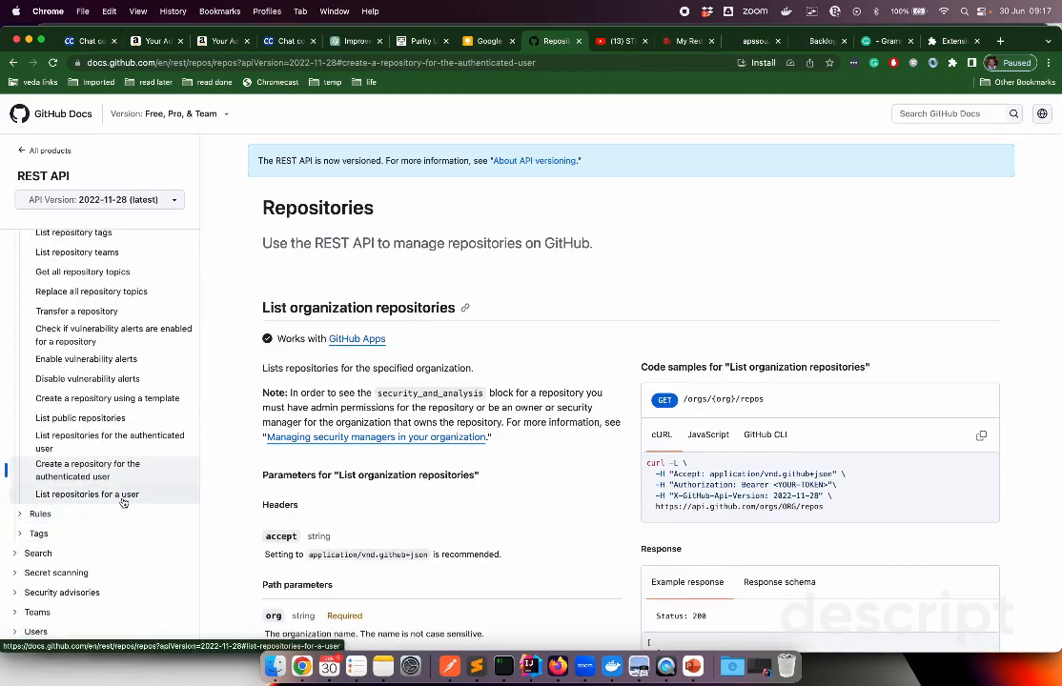
left_click(122, 497)
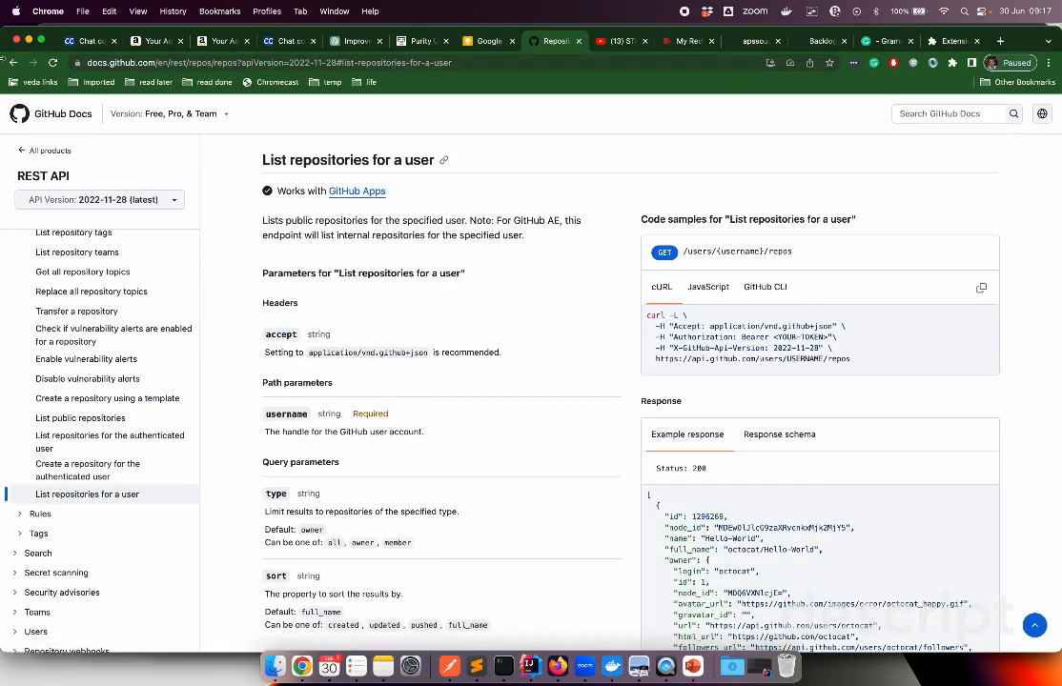
In Chat commander, send the suggested documentation-listing command with the app key placeholder replaced by "chat", and clear the message box.
left_click(93, 41)
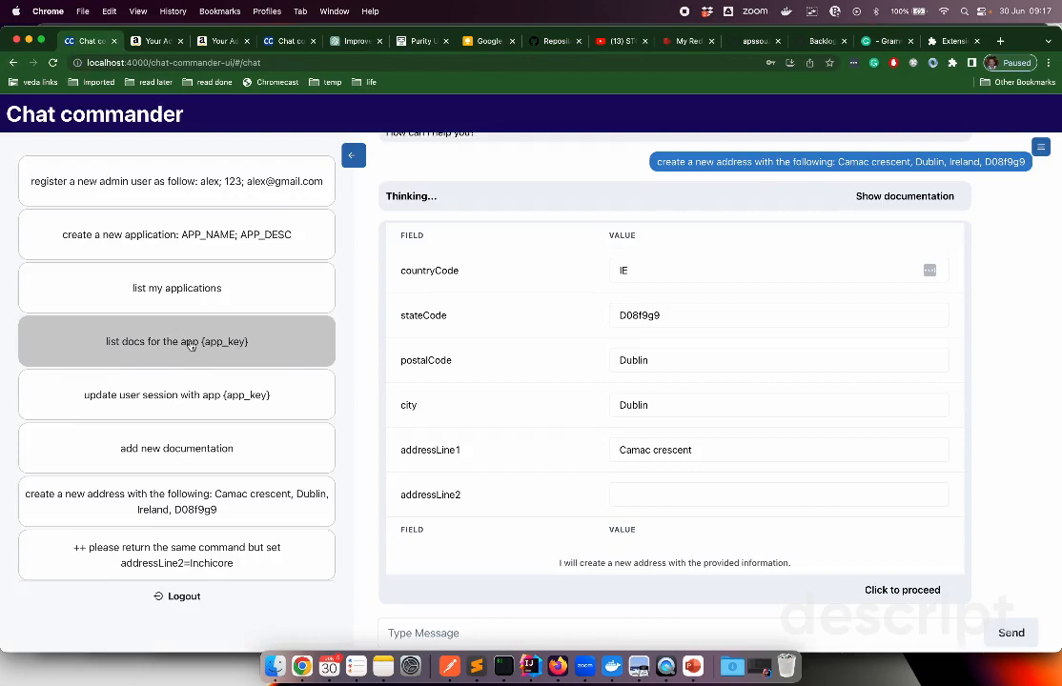
left_click(172, 355)
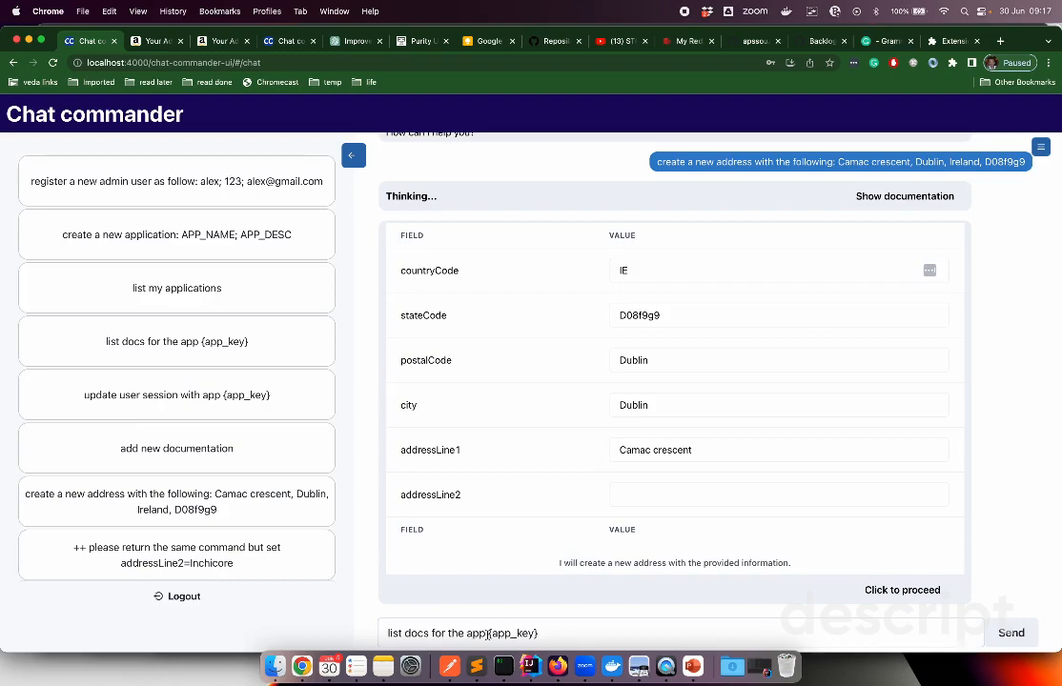
left_click_drag(488, 634, 575, 635)
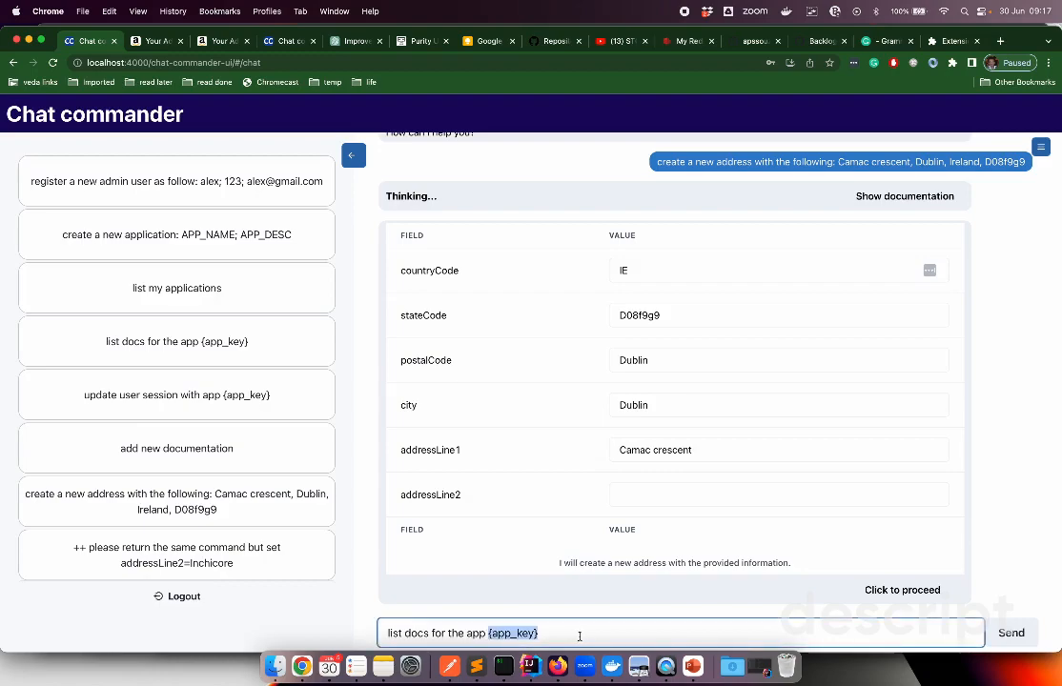
type("chat")
left_click(1012, 633)
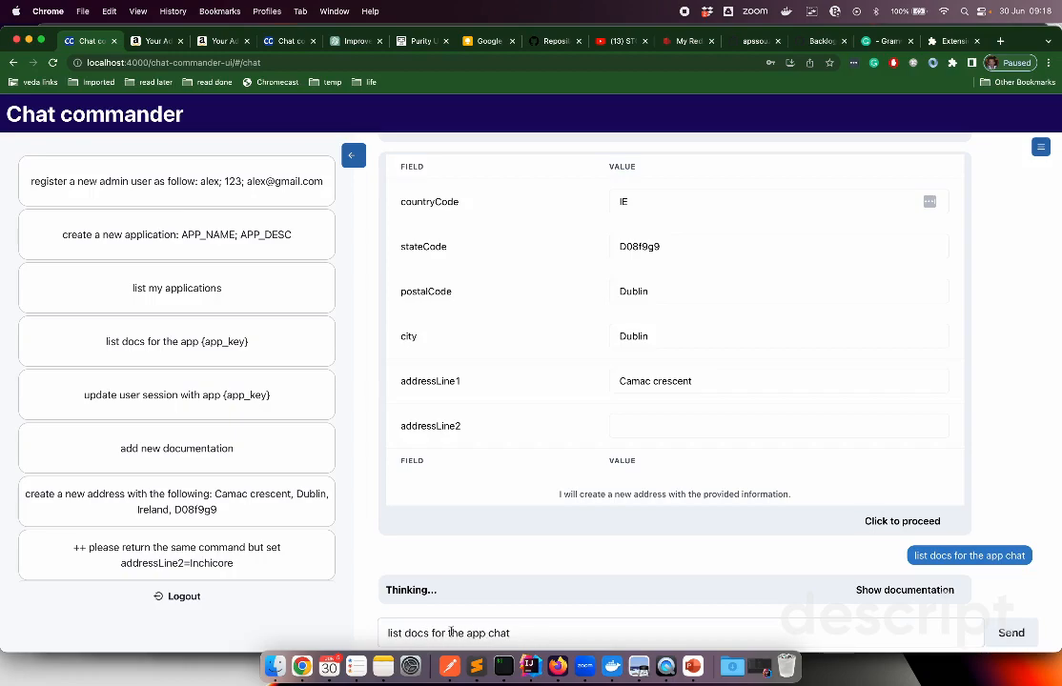
double_click(498, 633)
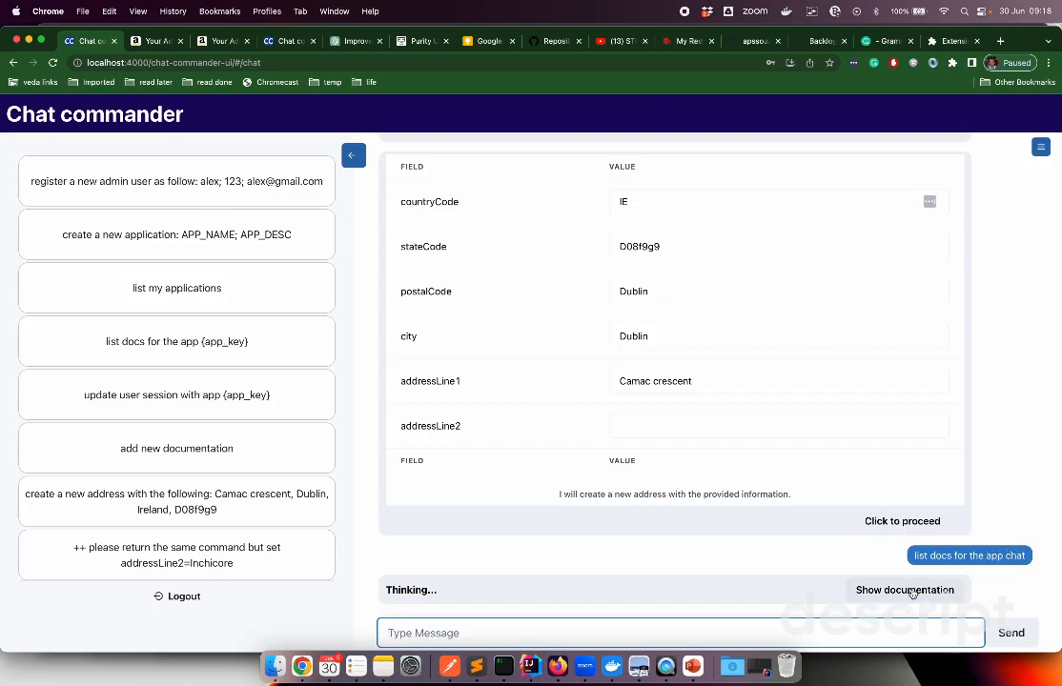
Show the documentation behind the "list docs for the app chat" reply and examine its description and example curl request.
left_click(878, 589)
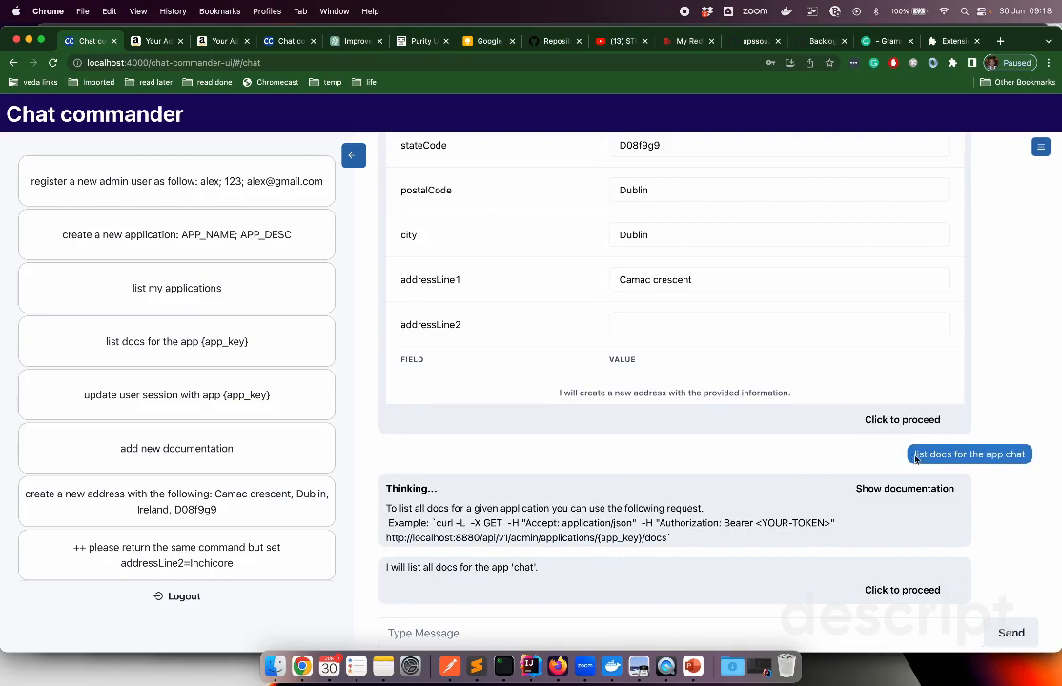
left_click_drag(914, 455, 1021, 457)
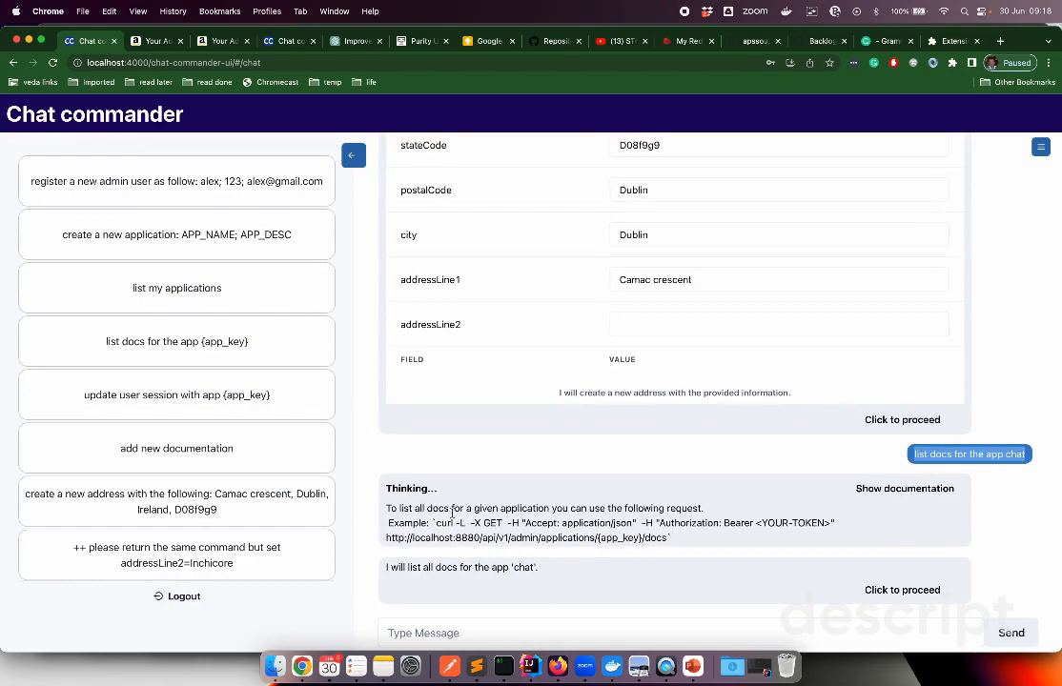
left_click_drag(386, 509, 493, 511)
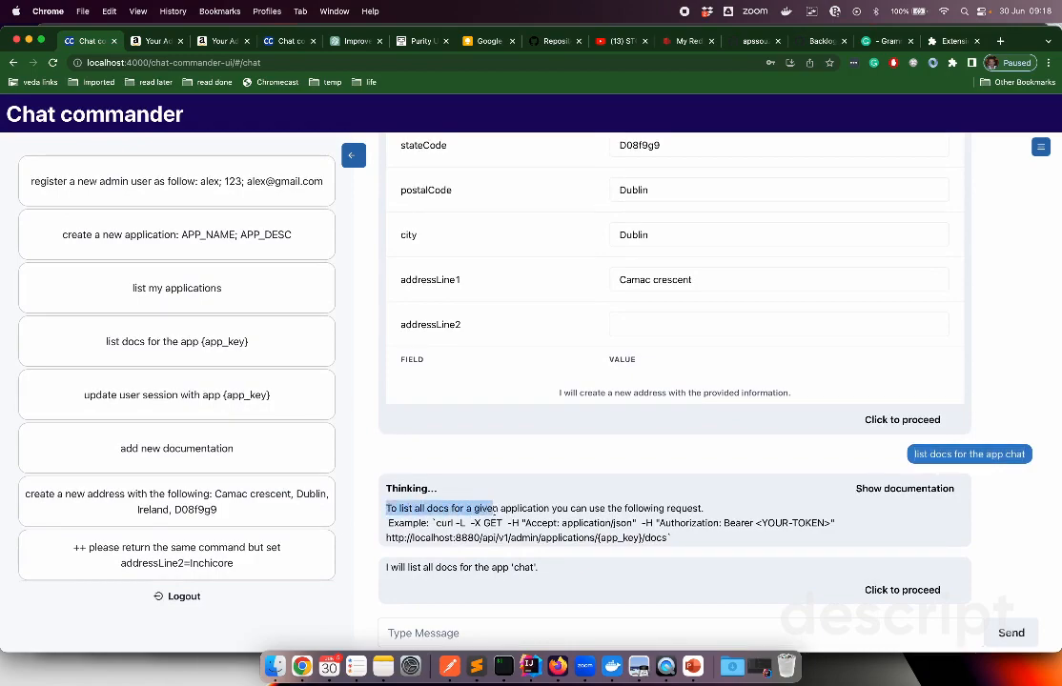
left_click_drag(515, 523, 670, 537)
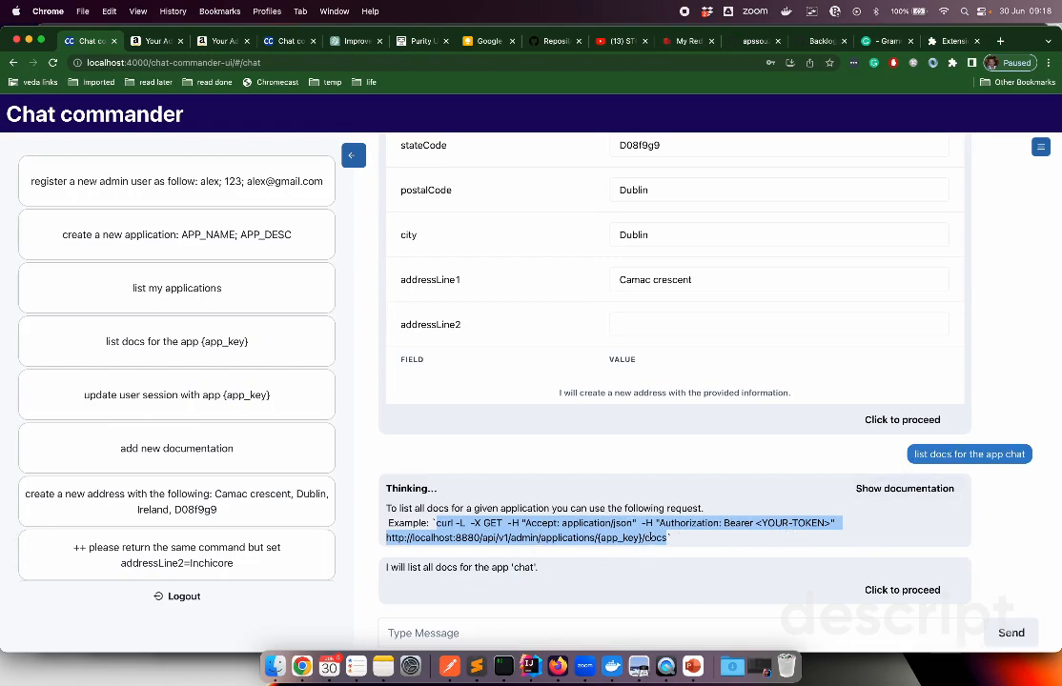
Compare the app_key placeholder in the example request with "chat" in the sent command, and proceed with the docs-listing action.
left_click_drag(637, 538, 599, 540)
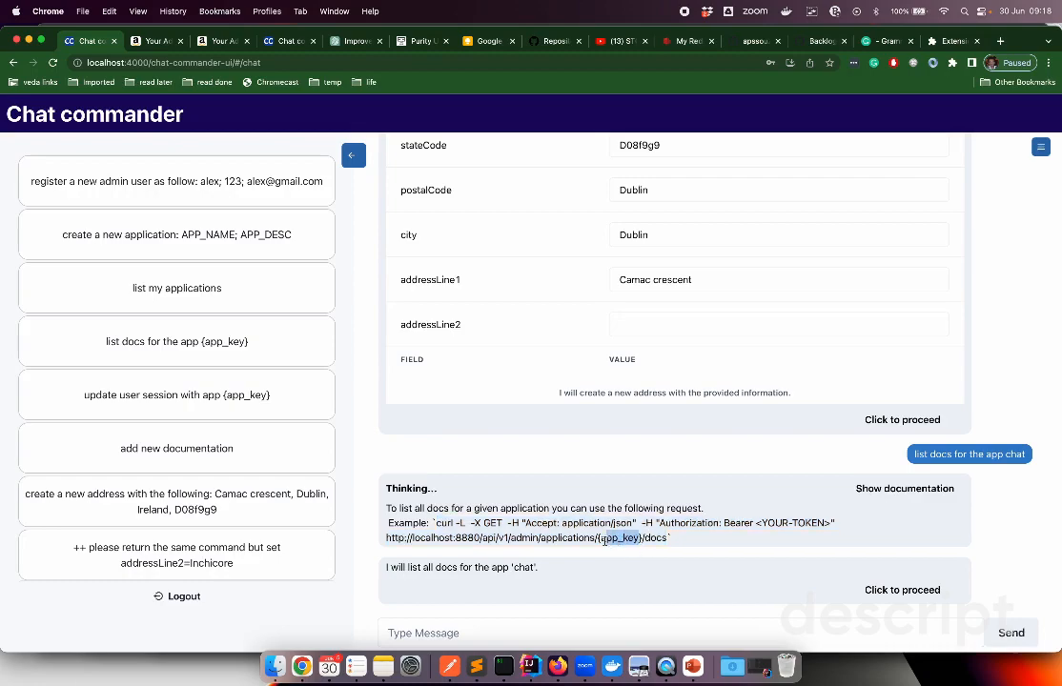
double_click(1014, 455)
left_click(910, 591)
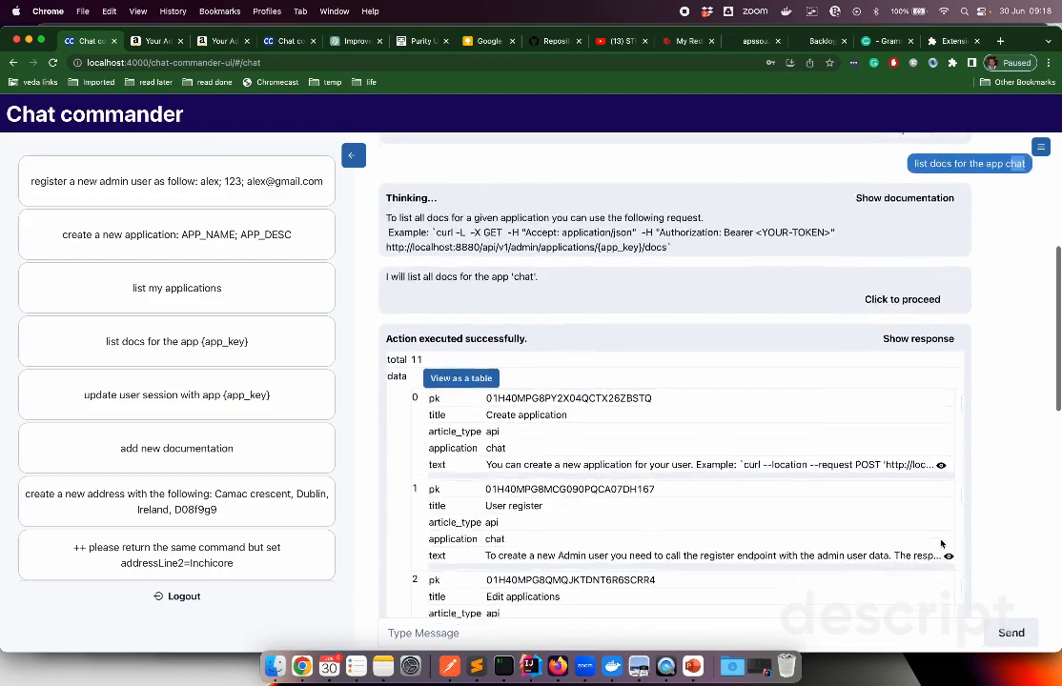
Examine the returned documentation entries for the chat app, from "Create application" through "Add address".
scroll(569, 396, "down", 1)
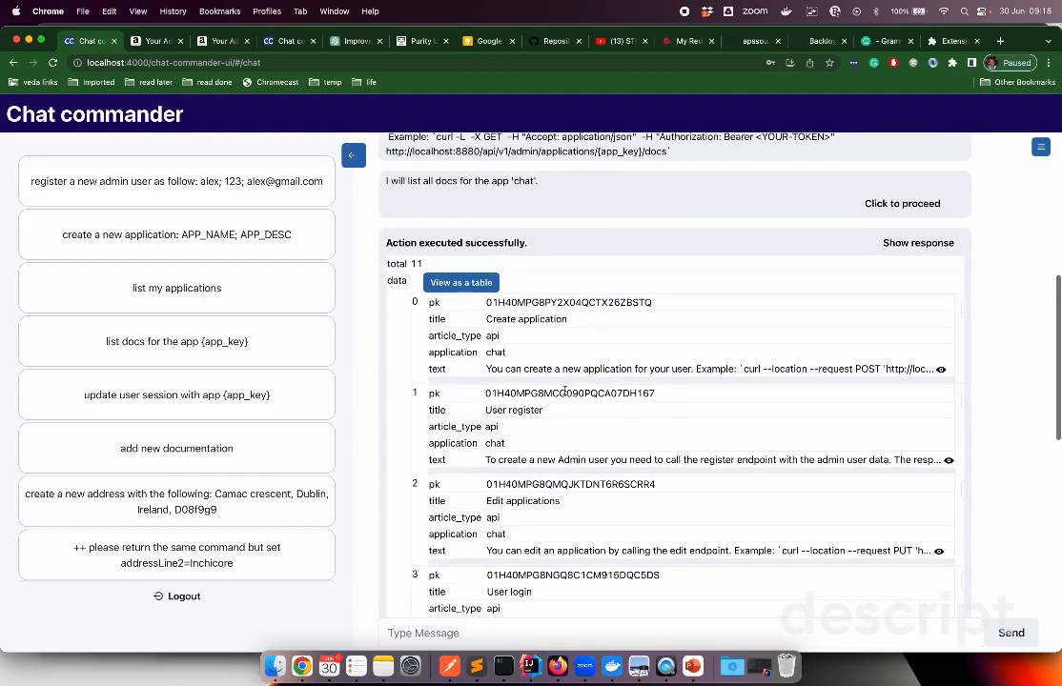
scroll(570, 418, "down", 1)
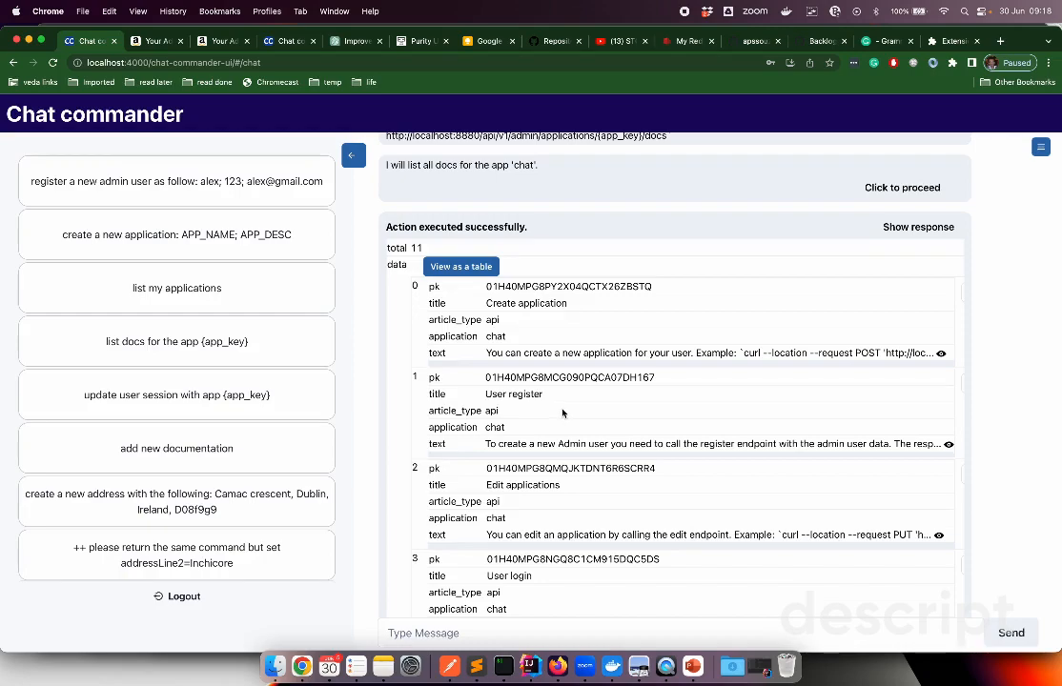
scroll(563, 413, "down", 2)
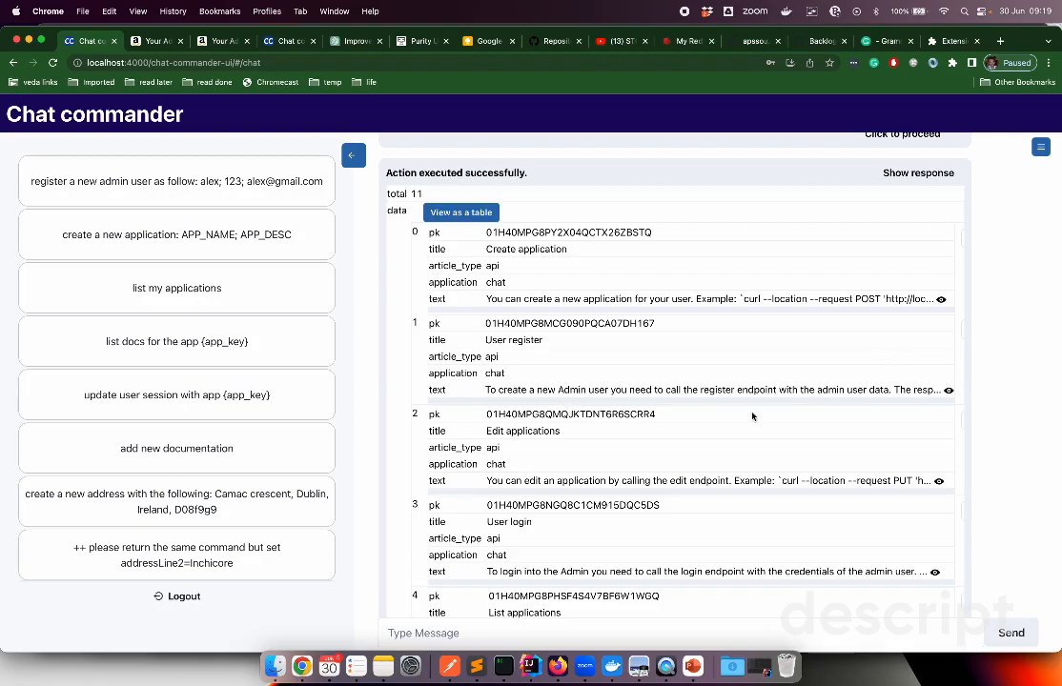
scroll(536, 429, "down", 1)
scroll(535, 429, "down", 10)
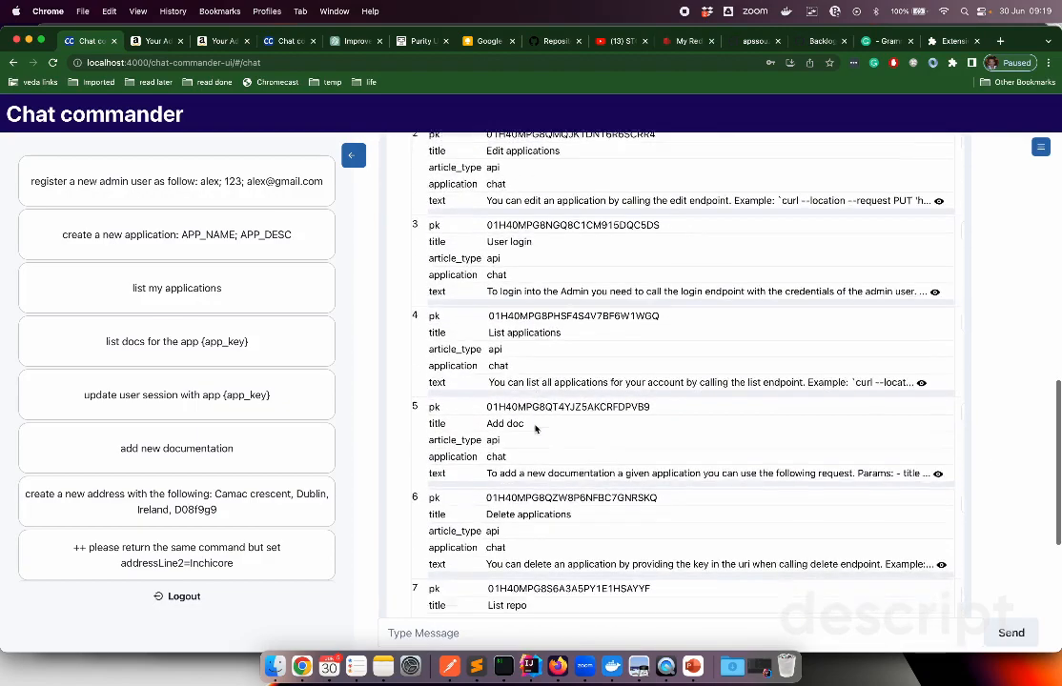
scroll(536, 429, "down", 2)
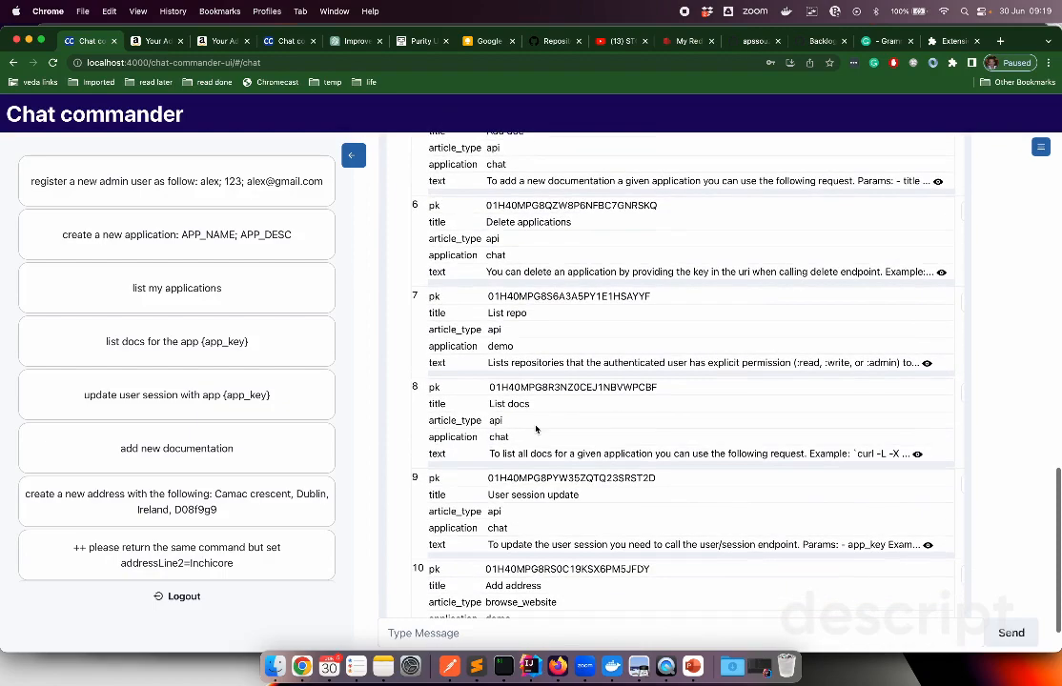
scroll(536, 429, "down", 2)
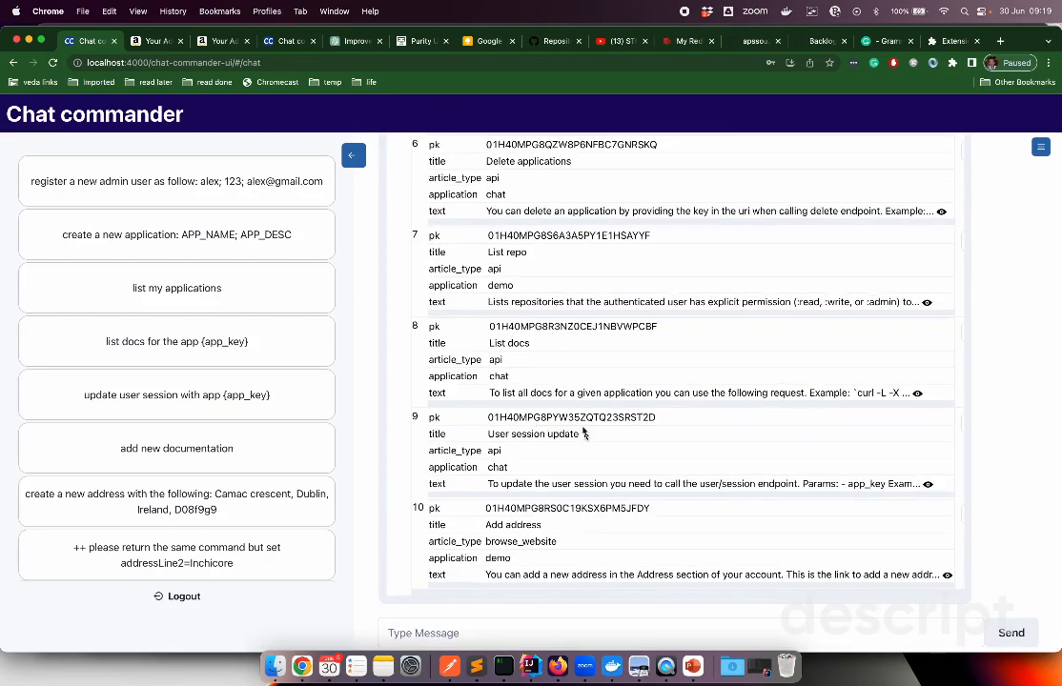
Open the full text of the "List repo" entry, review its description and parameters, and close it.
left_click_drag(530, 254, 489, 257)
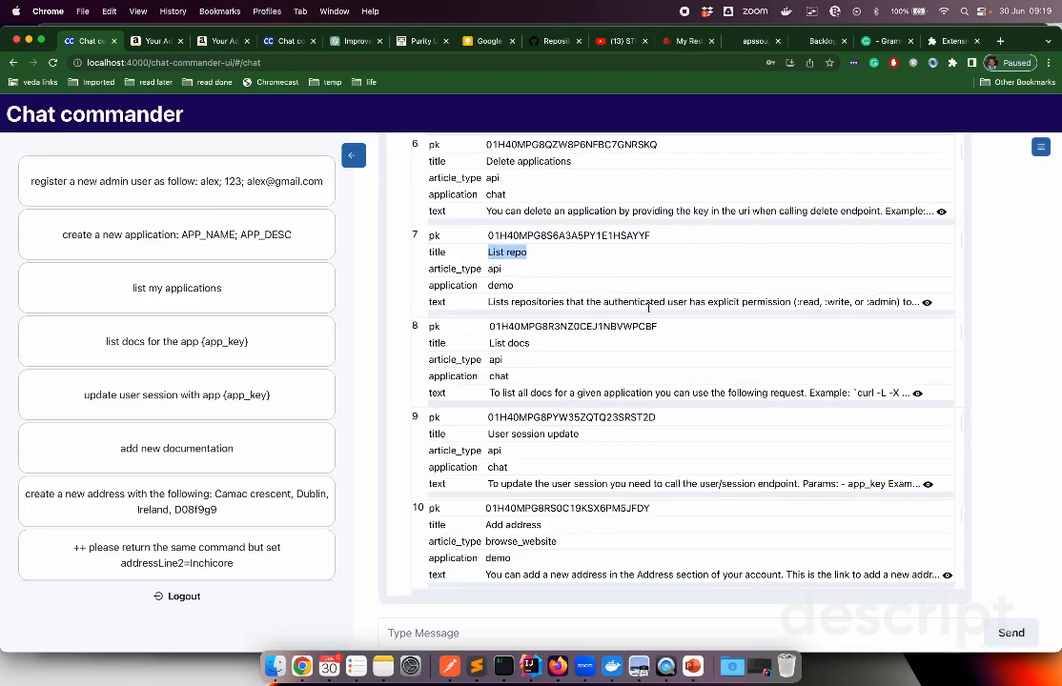
left_click(926, 302)
scroll(543, 393, "down", 8)
scroll(543, 393, "down", 5)
scroll(543, 394, "up", 8)
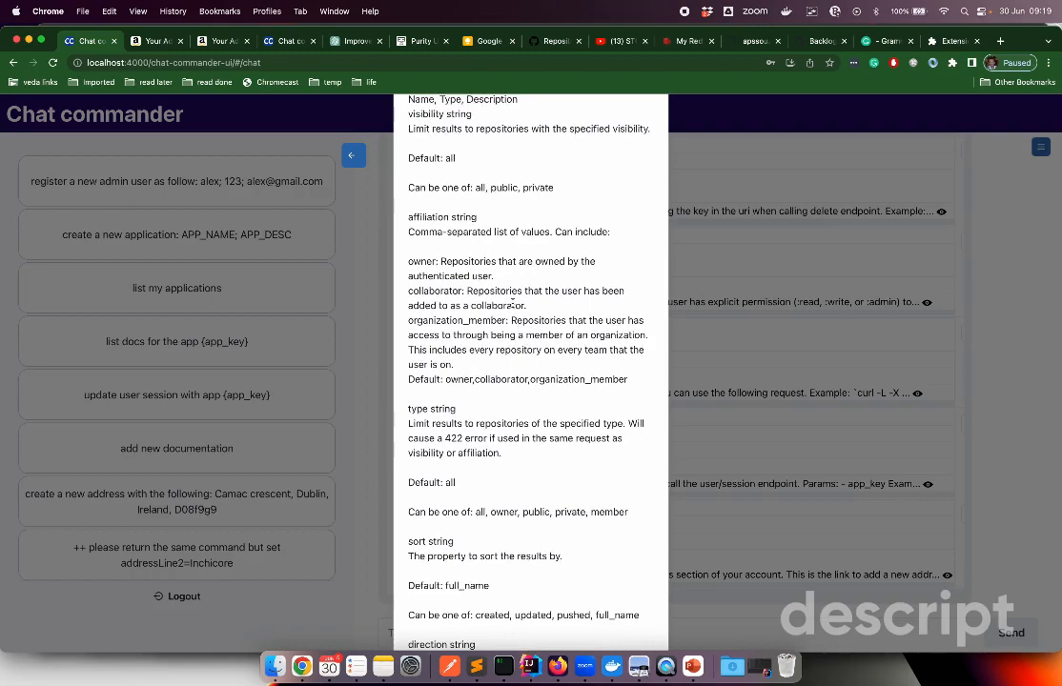
scroll(486, 353, "up", 5)
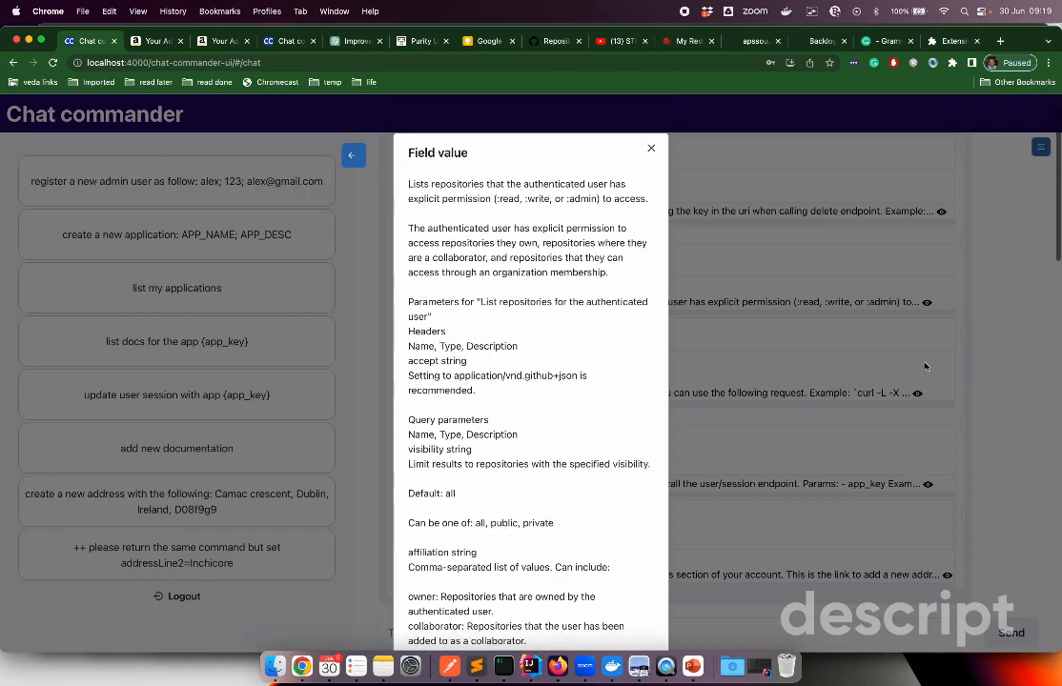
left_click(1033, 353)
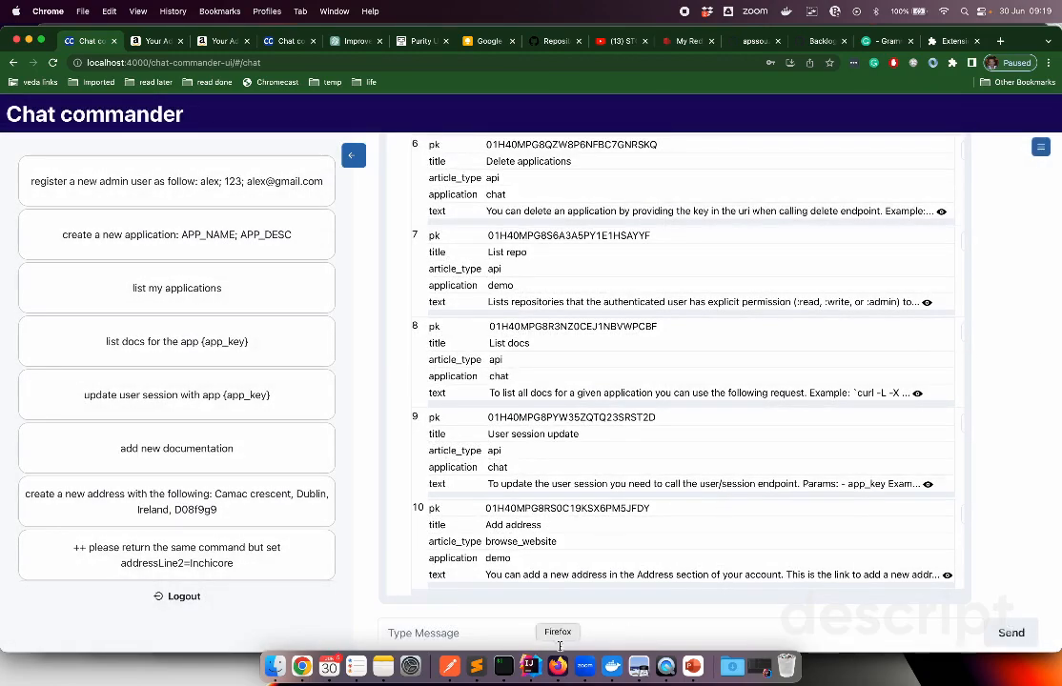
Send the chat message "list my github repositories".
left_click(547, 632)
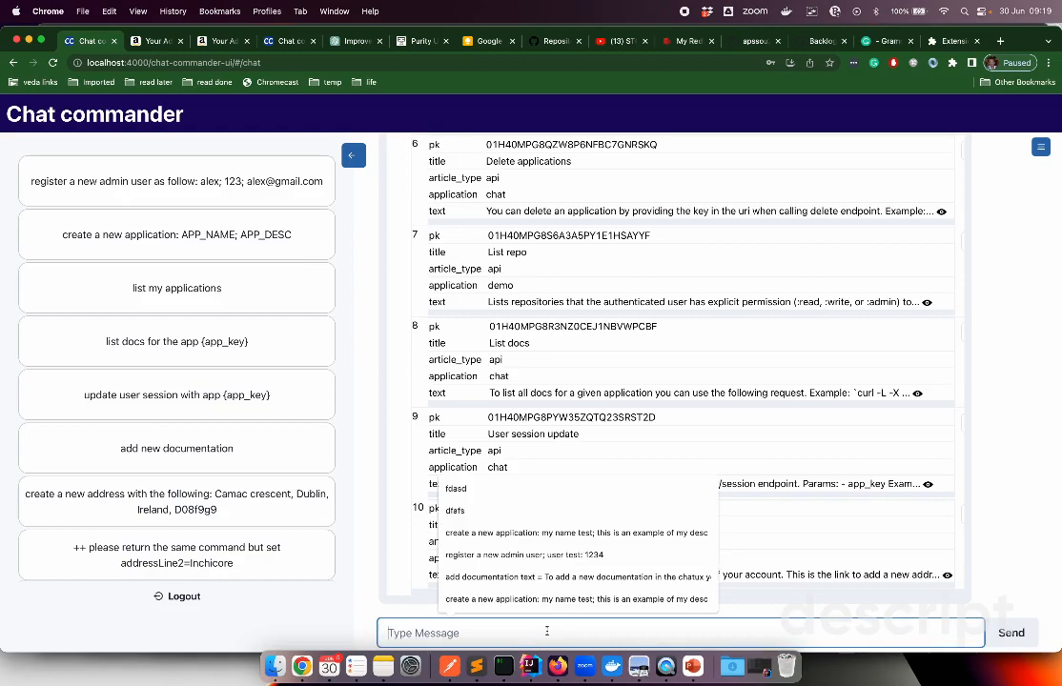
left_click(978, 566)
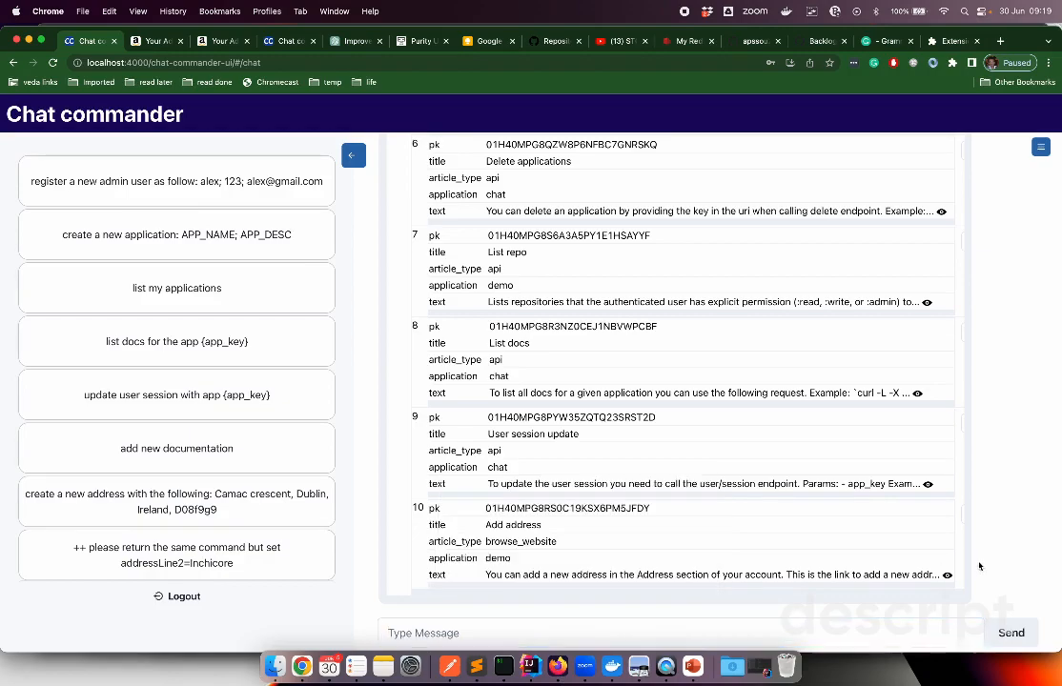
left_click(868, 626)
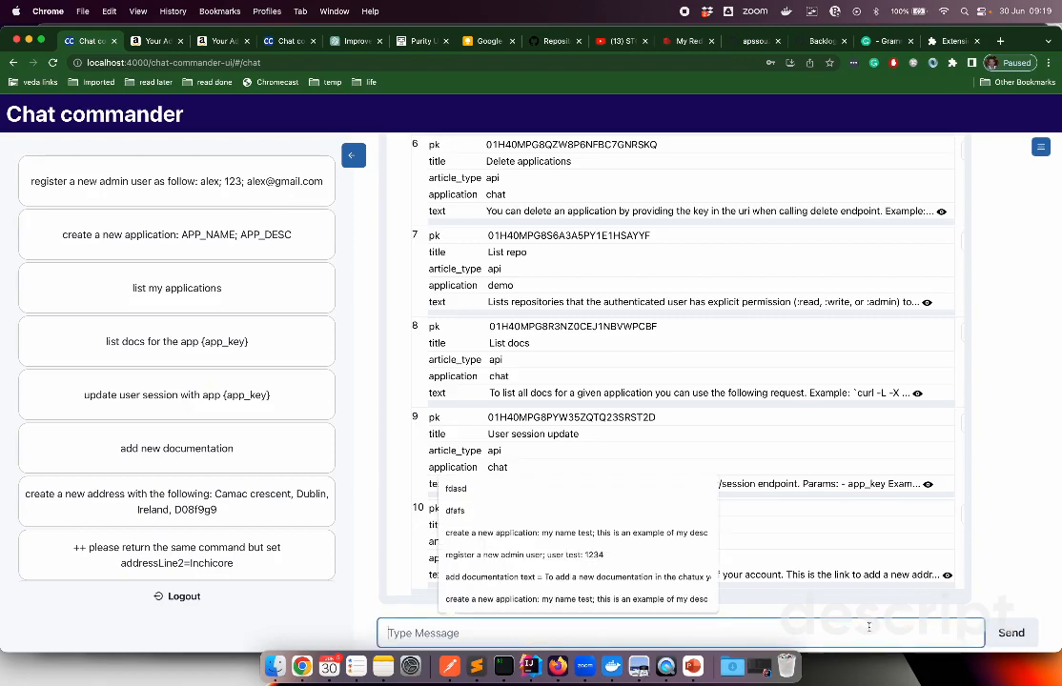
type("list")
key("BackSpace")
type("st my repostiories")
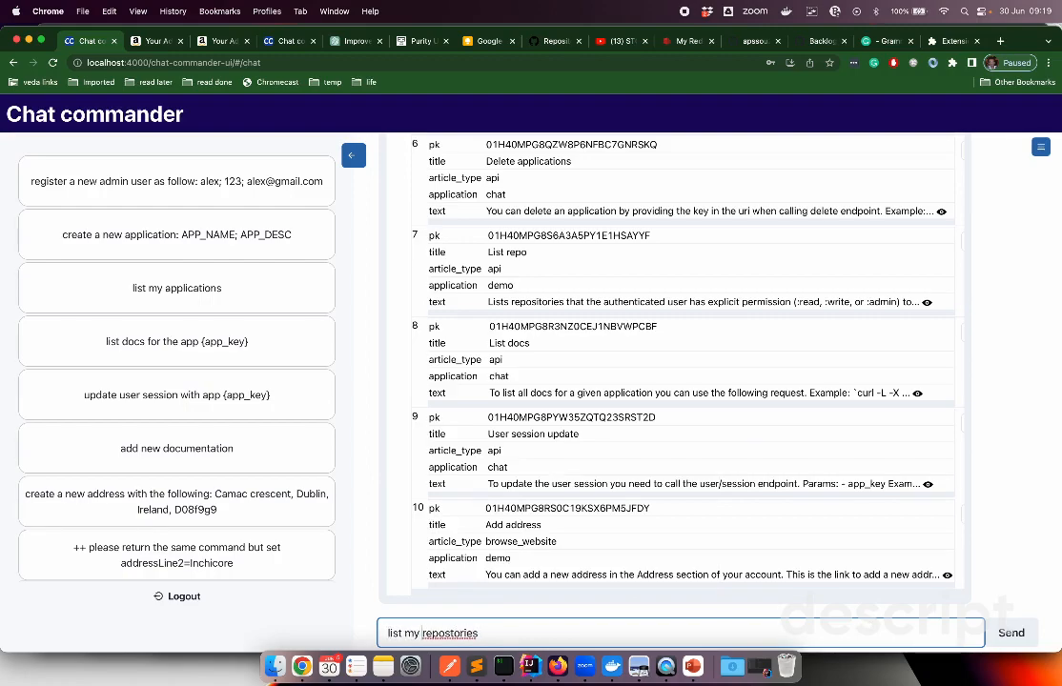
type(" github ")
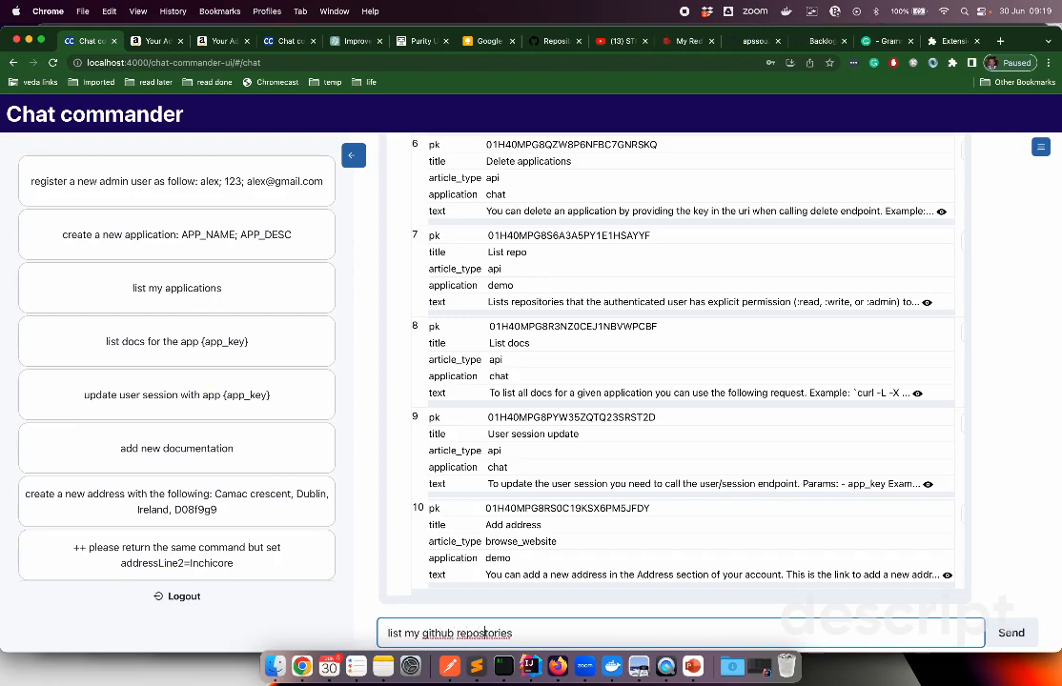
type("i")
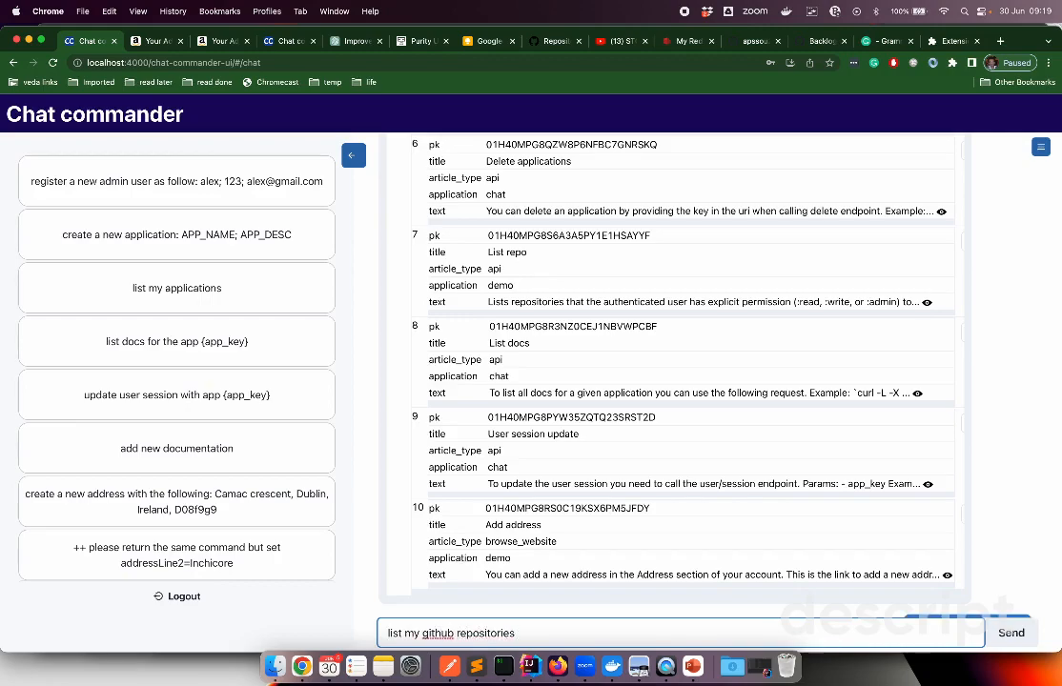
key("Return")
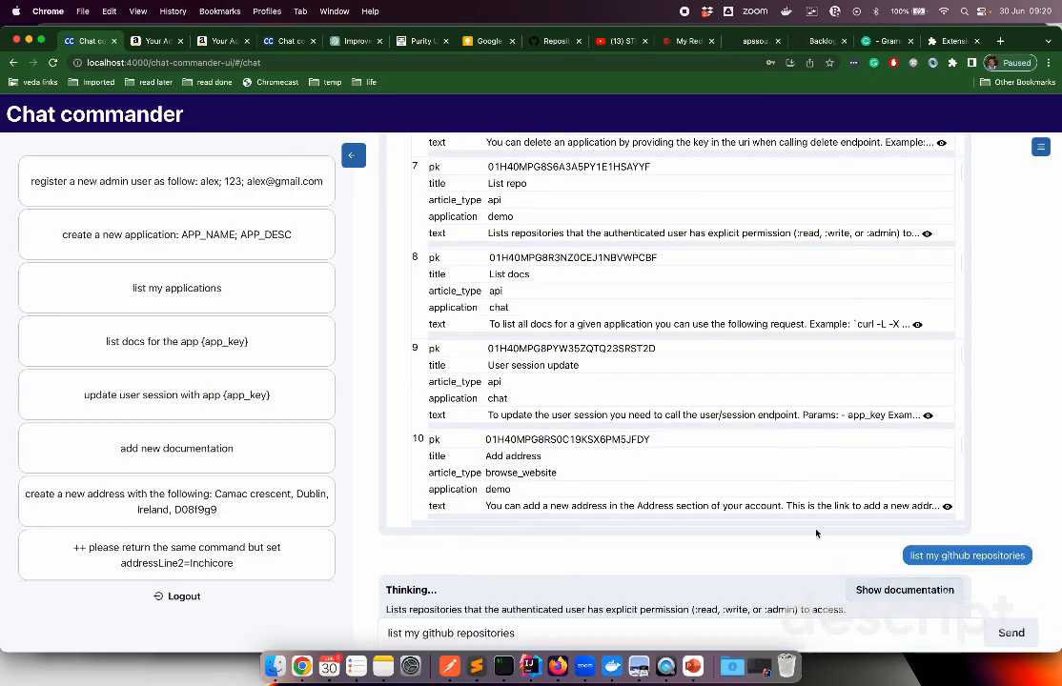
Review the documentation used for the GitHub repositories command, and collapse it.
scroll(810, 520, "down", 2)
left_click_drag(385, 316, 751, 323)
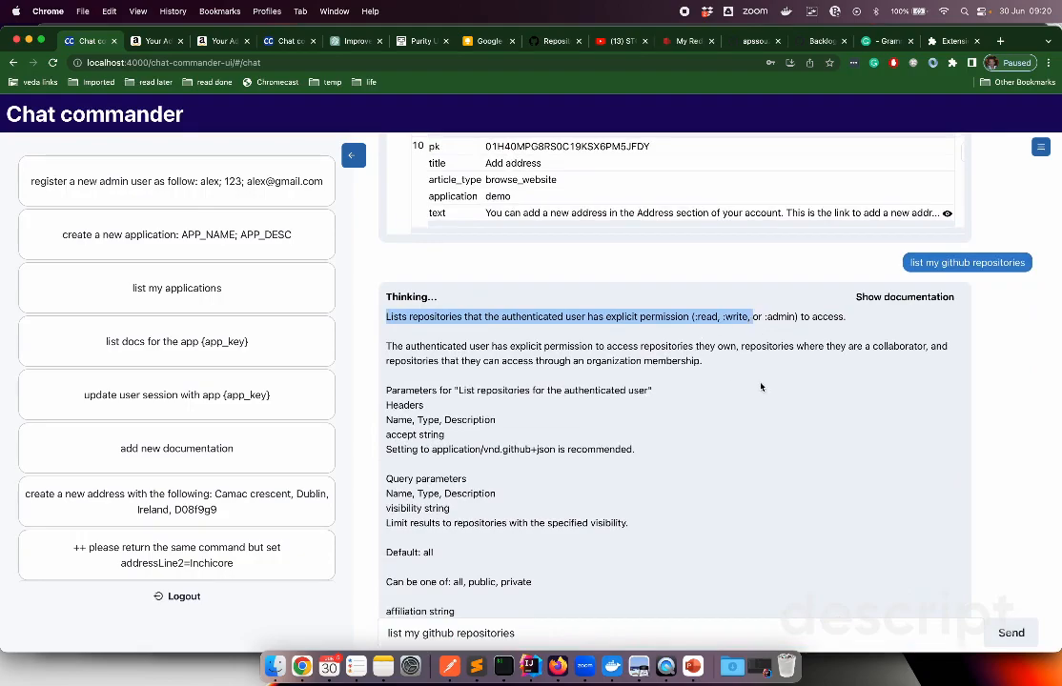
scroll(760, 389, "up", 6)
scroll(779, 386, "up", 6)
left_click(894, 335)
scroll(879, 423, "down", 1)
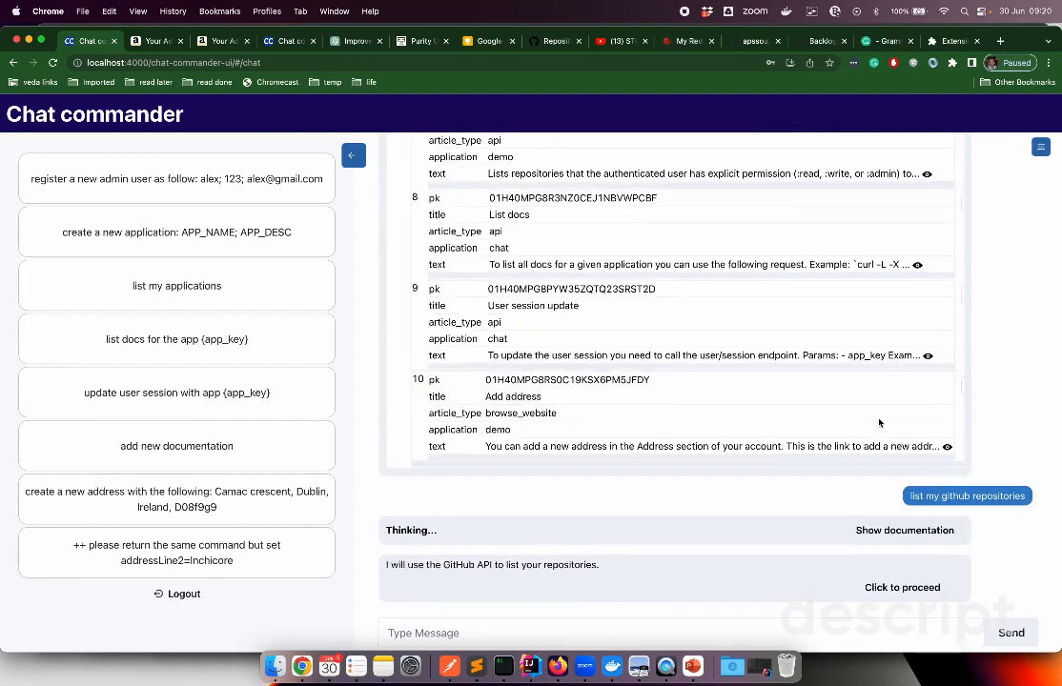
Proceed with the GitHub repository listing, examine the fields of the returned response, and collapse it.
left_click(902, 593)
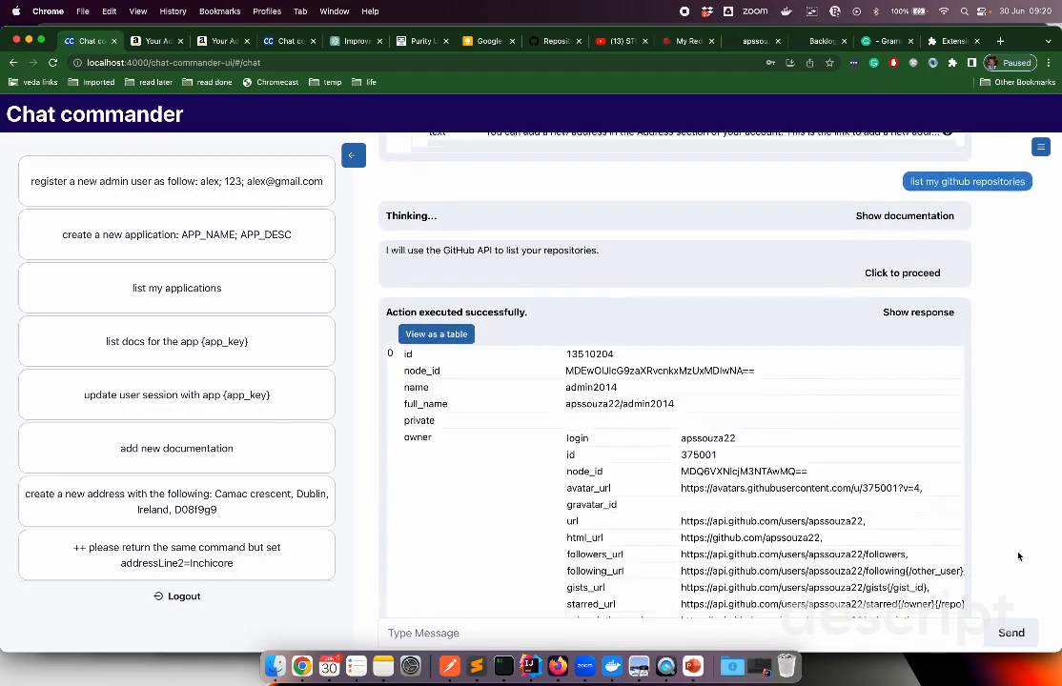
scroll(689, 362, "down", 20)
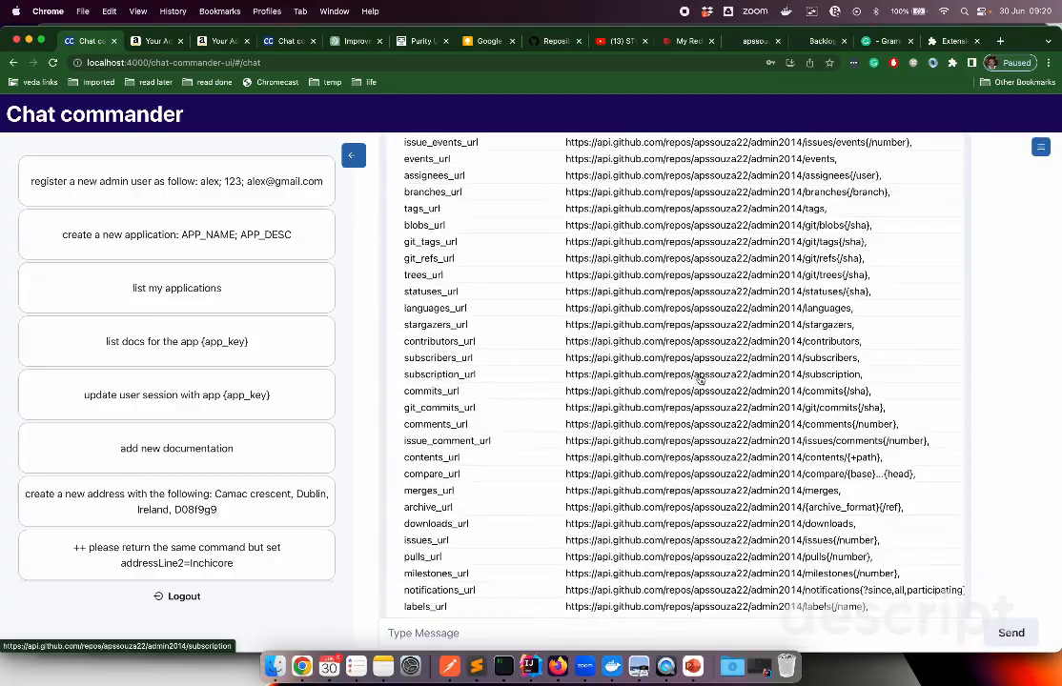
scroll(700, 382, "down", 10)
scroll(702, 385, "up", 10)
scroll(701, 385, "up", 15)
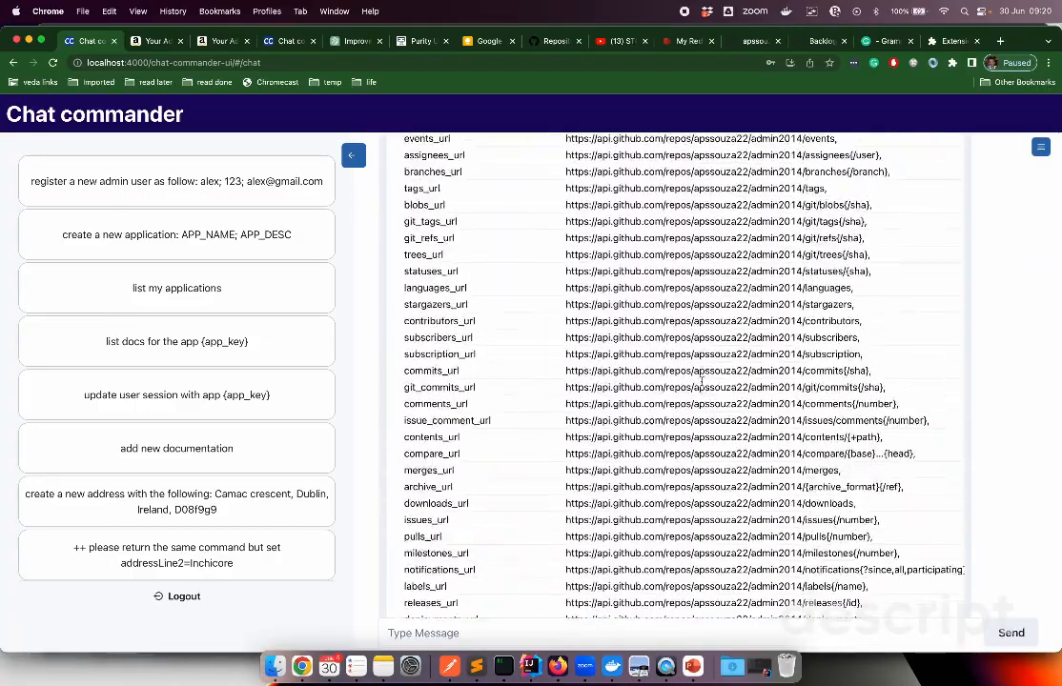
scroll(703, 385, "up", 1)
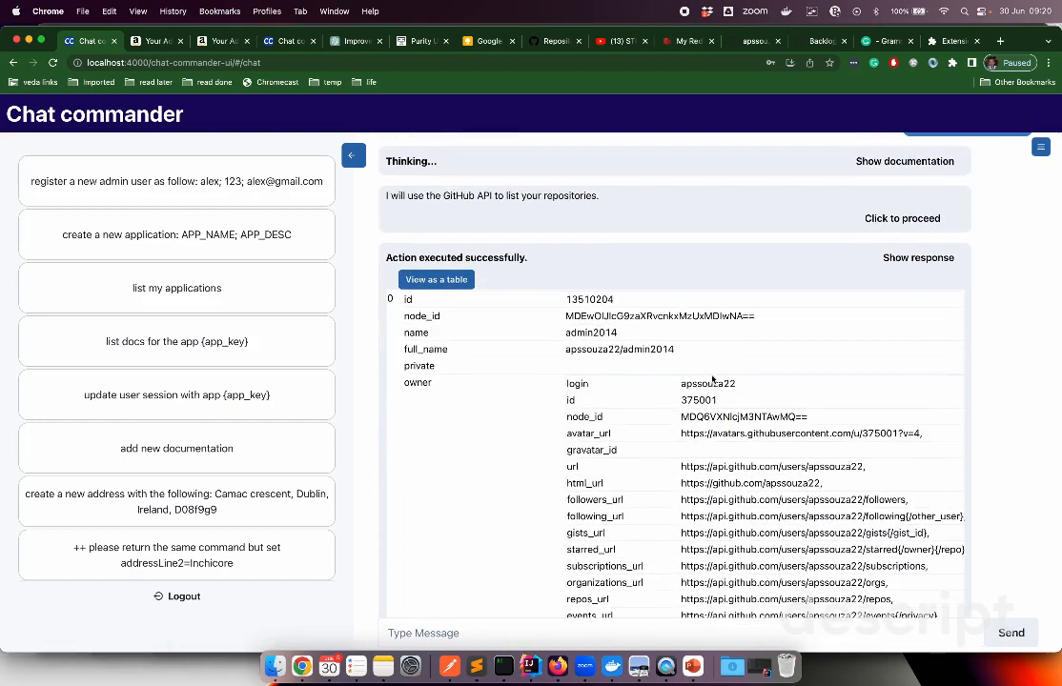
left_click(909, 257)
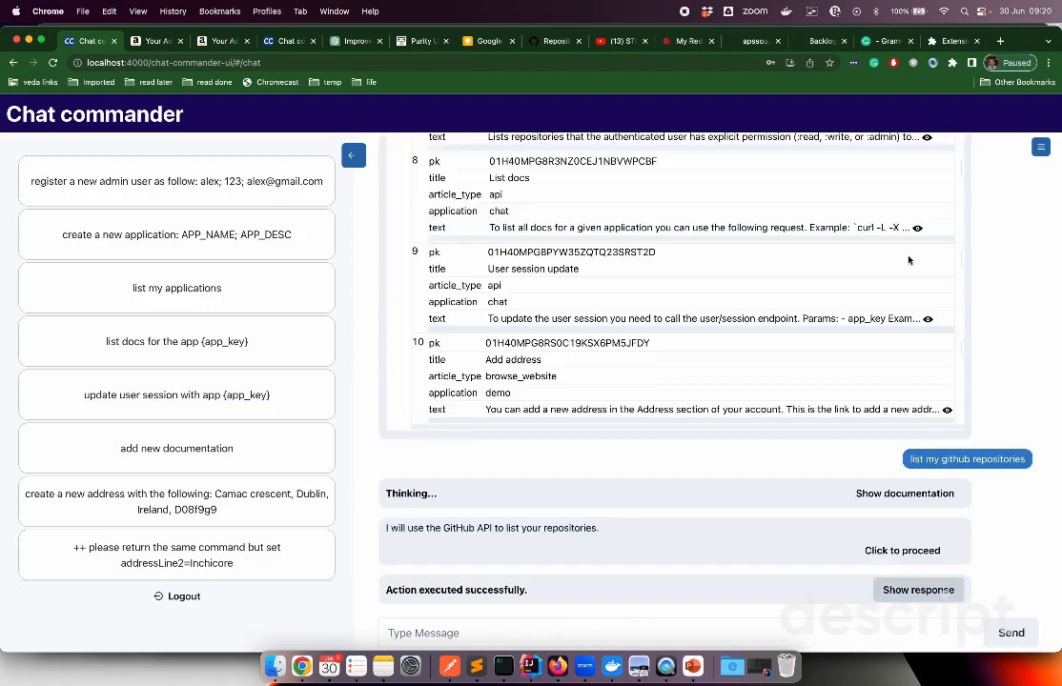
Begin a follow-up message reading "++ display as a chart with the following fields:".
left_click(497, 632)
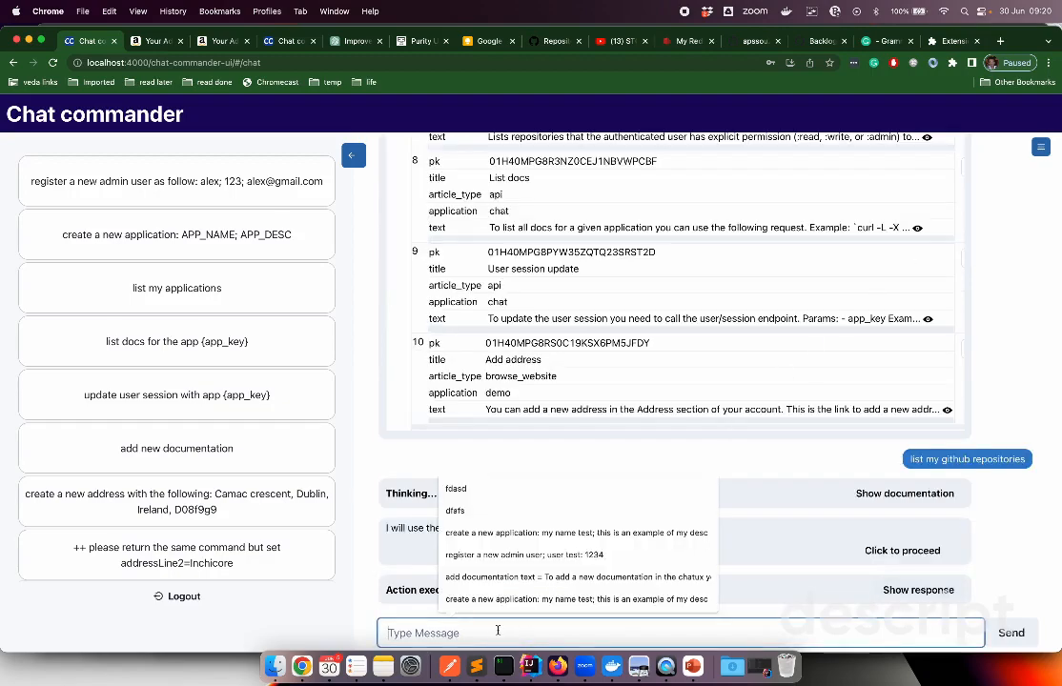
type("++ display")
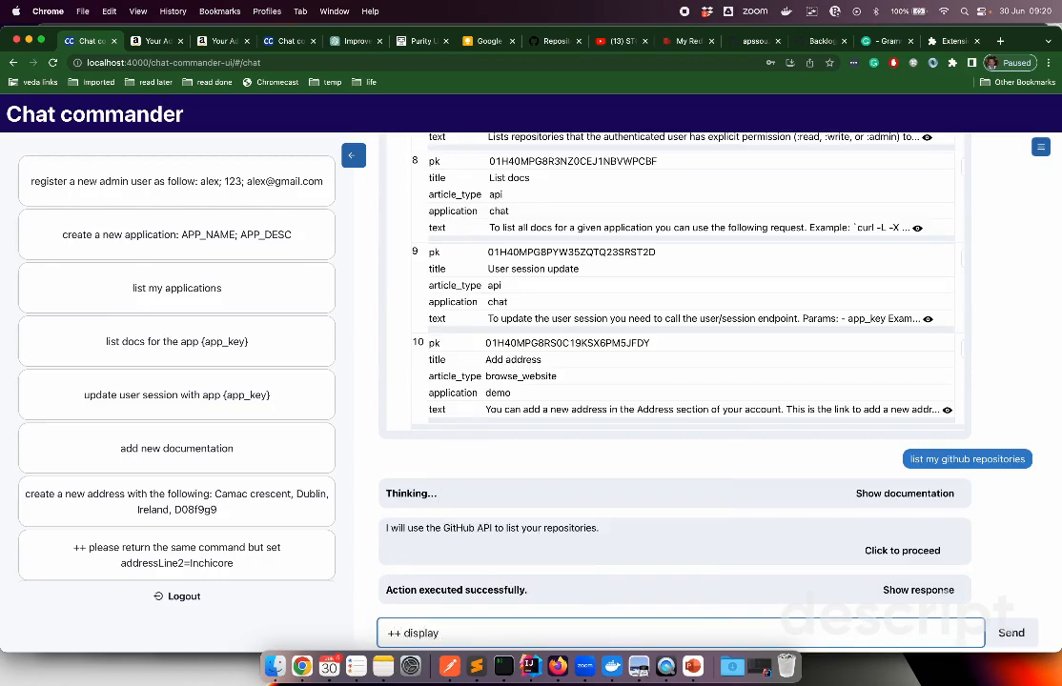
type(" as a chart with the following ")
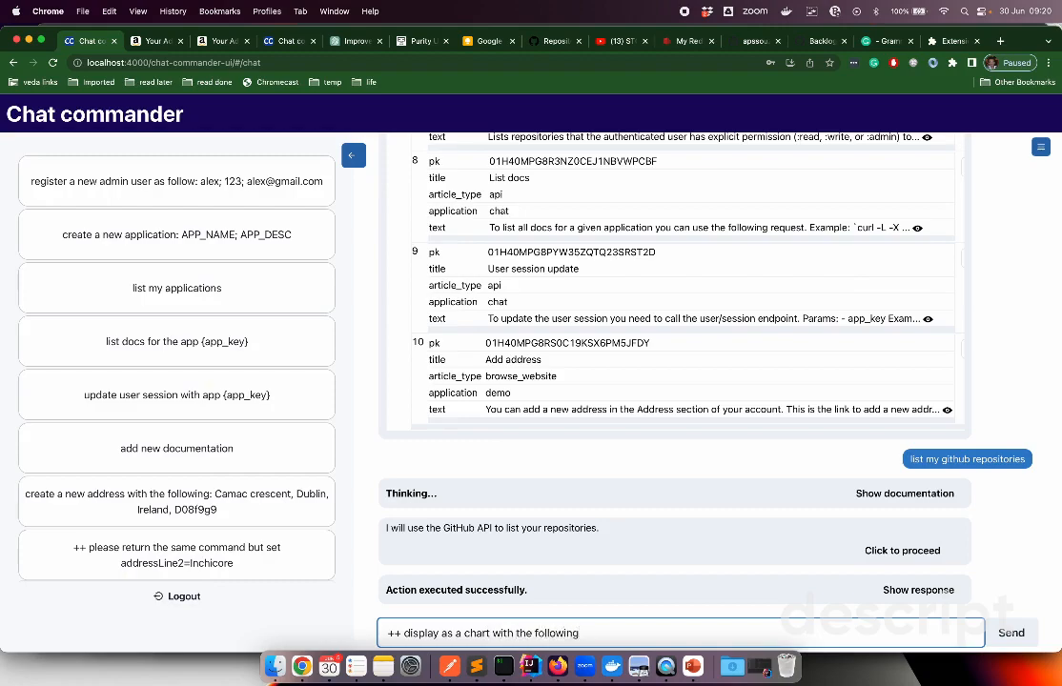
type("fields:")
Show the repository response again and copy its full_name field name to the end of the chart message.
scroll(409, 463, "up", 5)
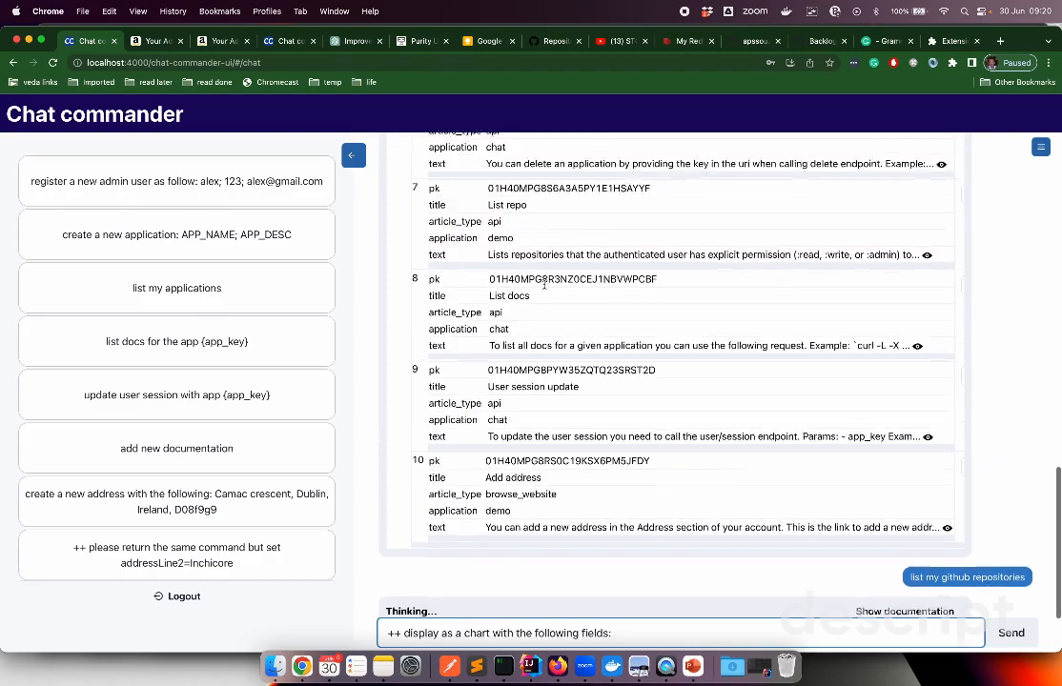
scroll(481, 420, "down", 10)
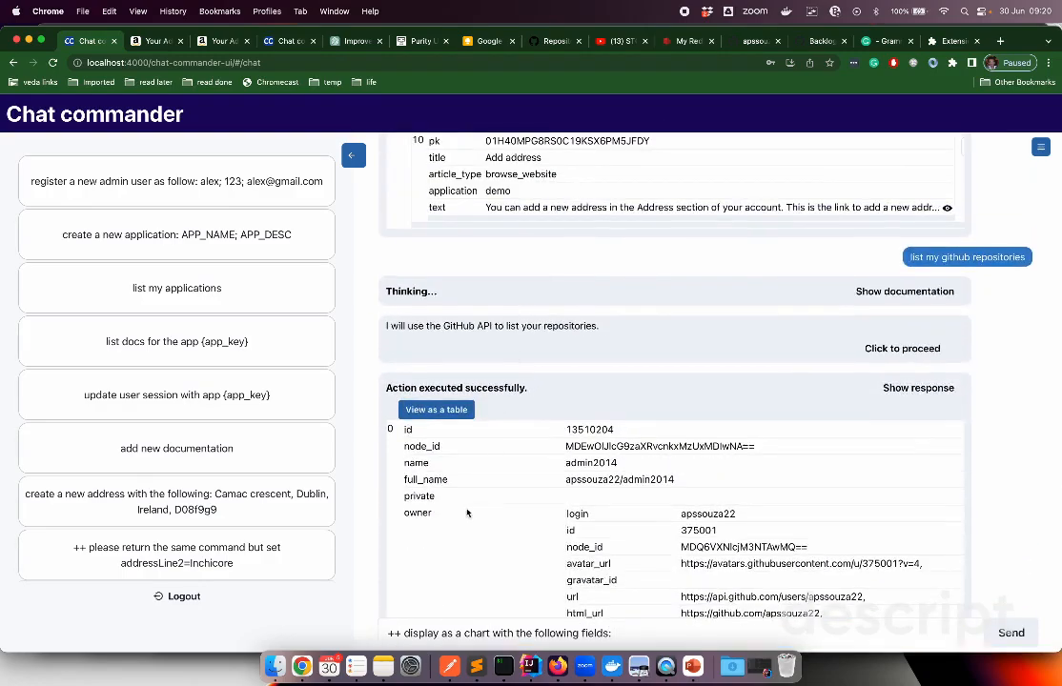
scroll(418, 433, "down", 1)
double_click(435, 434)
key("super+c")
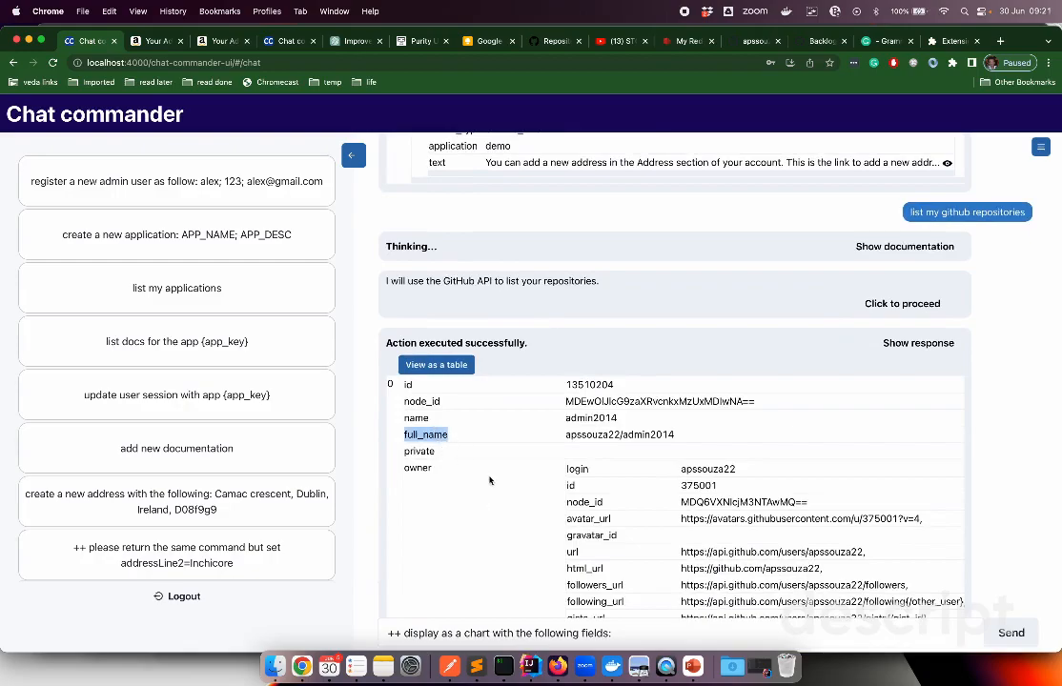
left_click(624, 634)
key("super+v")
Find the forks_count field in the repository response by searching for "fork", and add its name after full_name in the chart message.
scroll(539, 458, "down", 1)
scroll(539, 458, "down", 10)
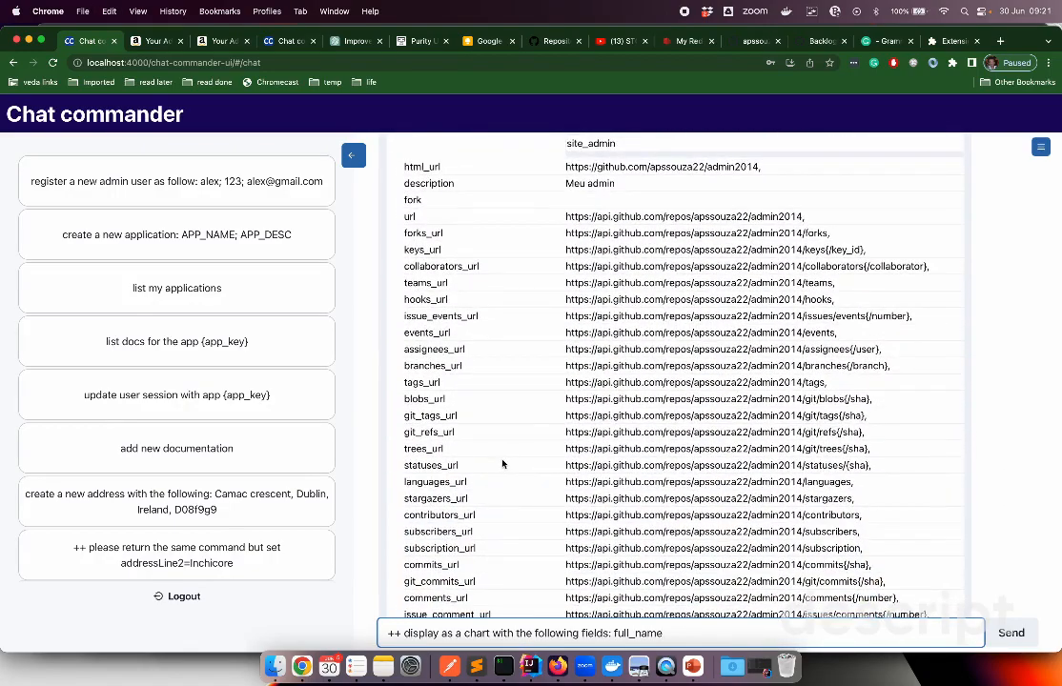
scroll(483, 418, "down", 5)
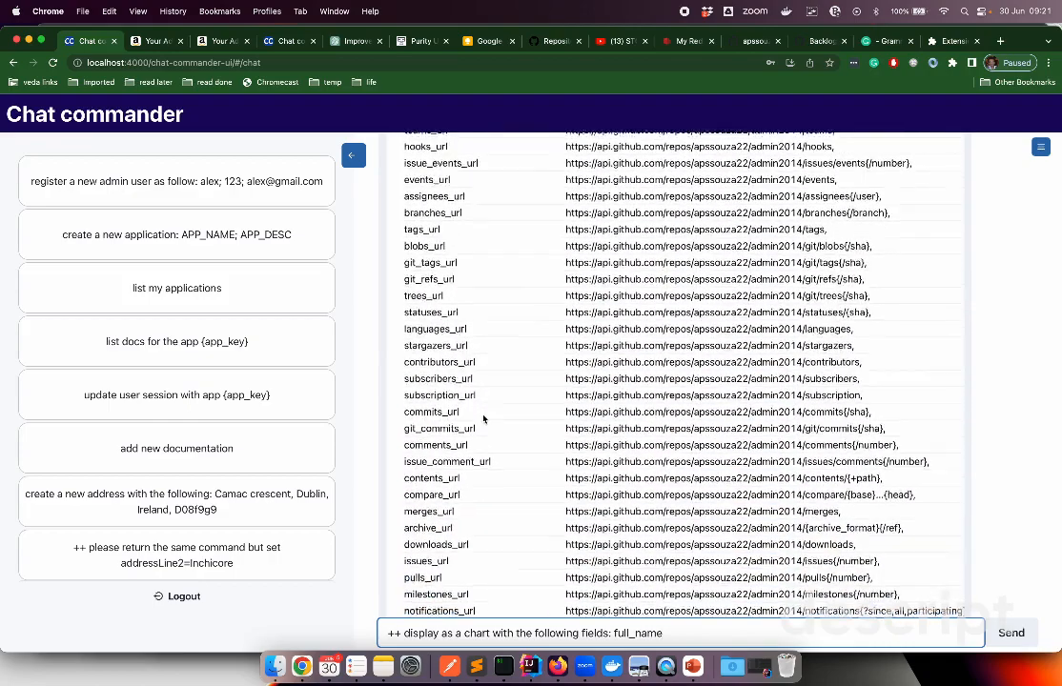
key("super+f")
type("for")
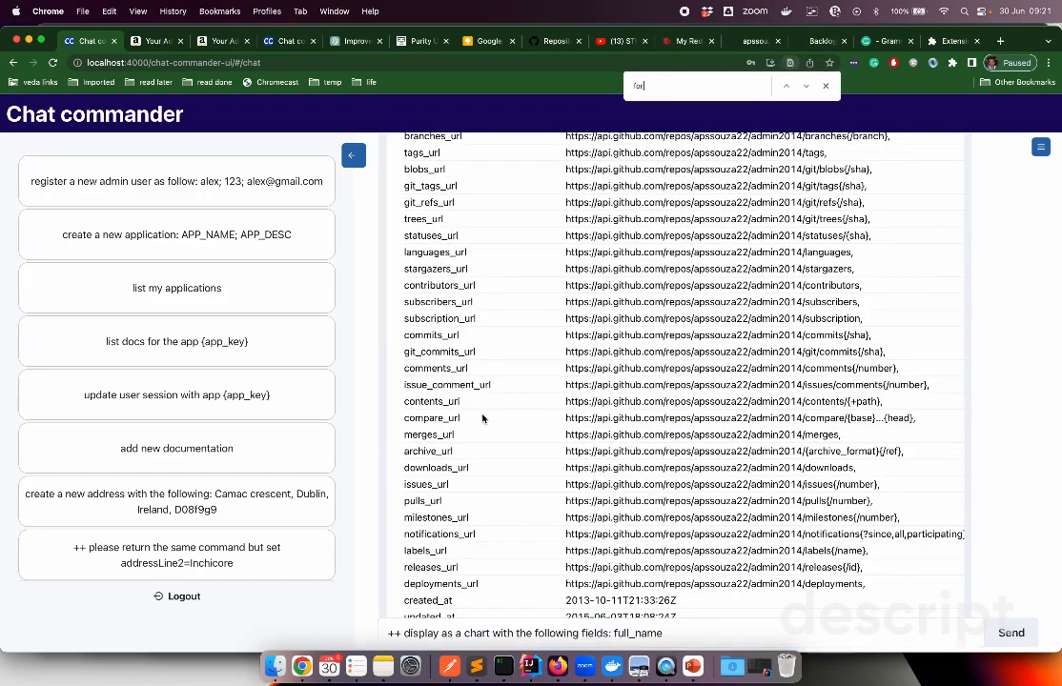
type("k")
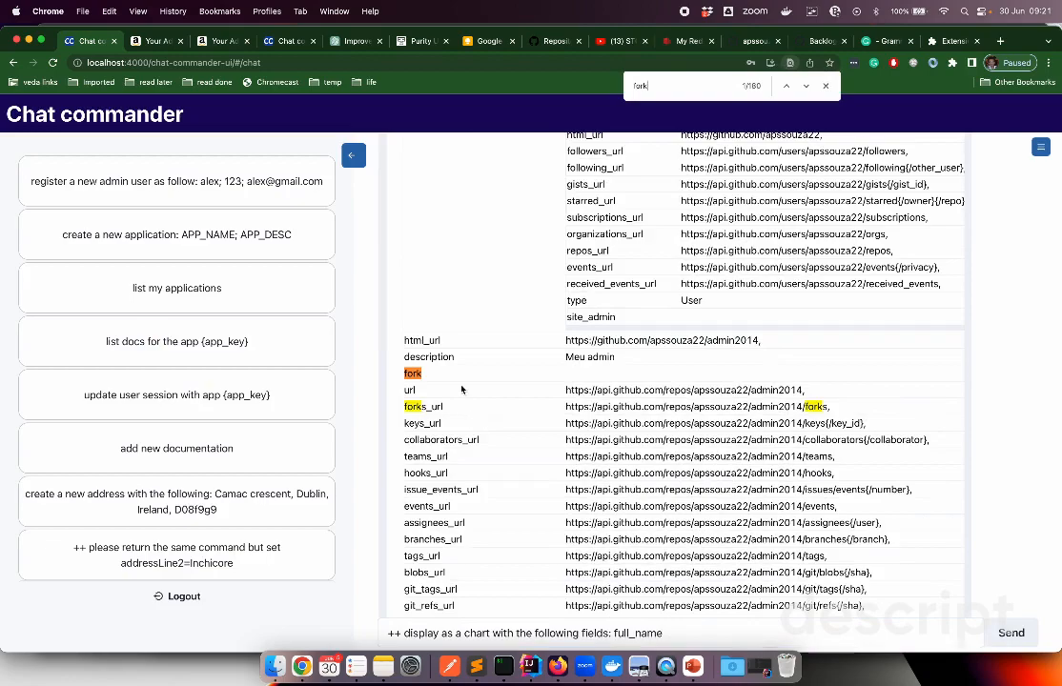
scroll(484, 401, "down", 2)
scroll(484, 397, "down", 10)
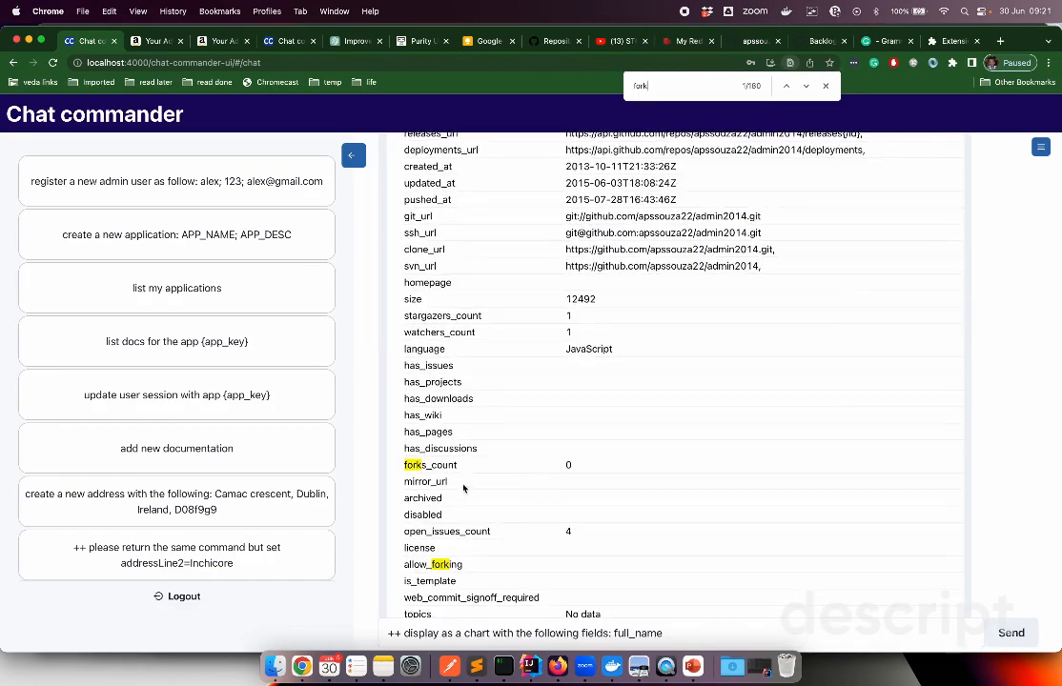
double_click(449, 466)
key("super+c")
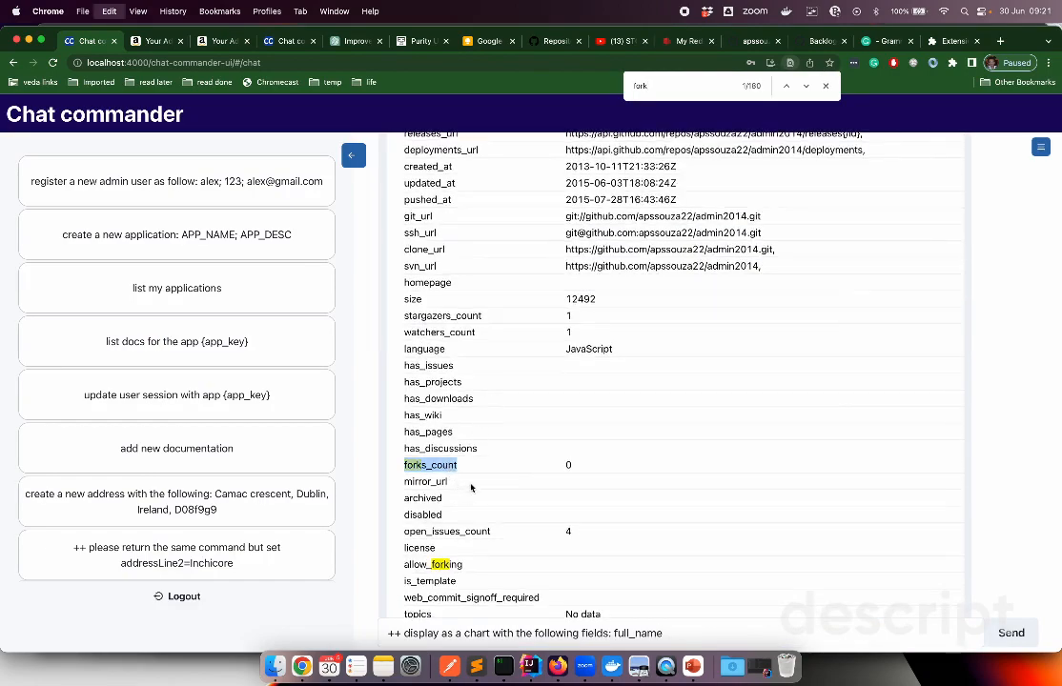
left_click(706, 635)
key("super+v")
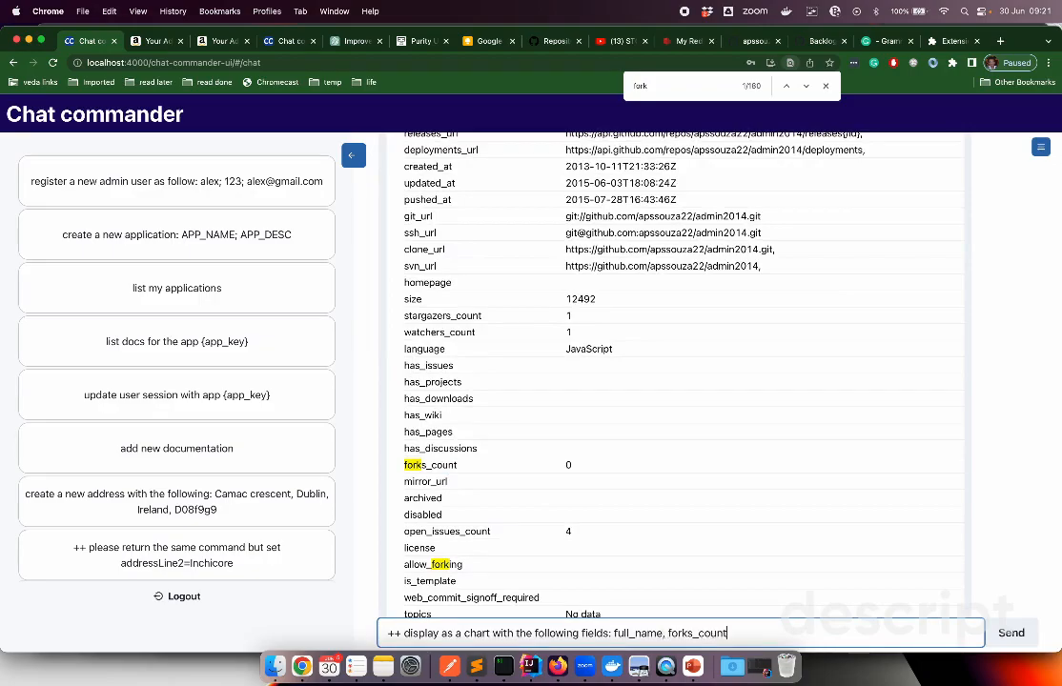
Send the chart message and proceed with charting the repositories by full_name and forks_count.
key("Return")
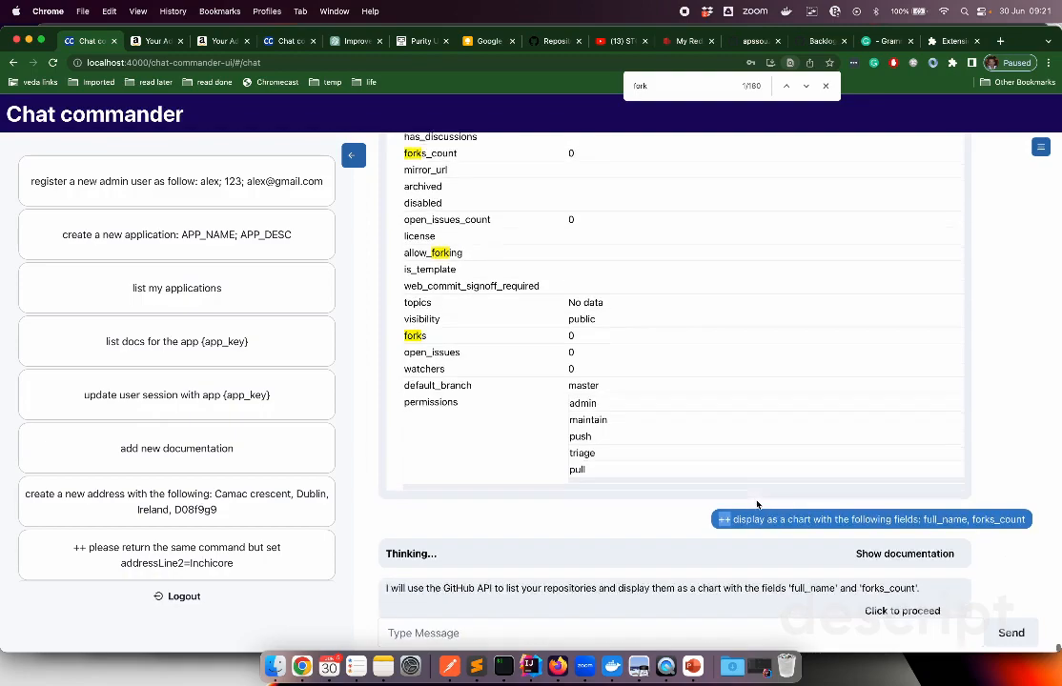
left_click(933, 589)
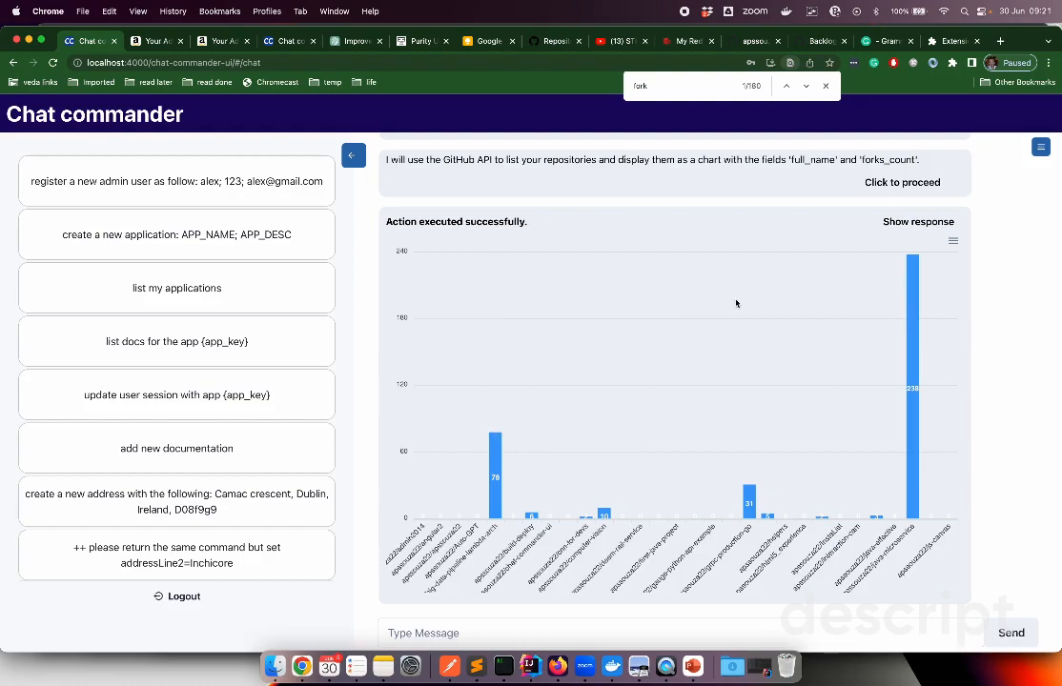
mouse_move(491, 507)
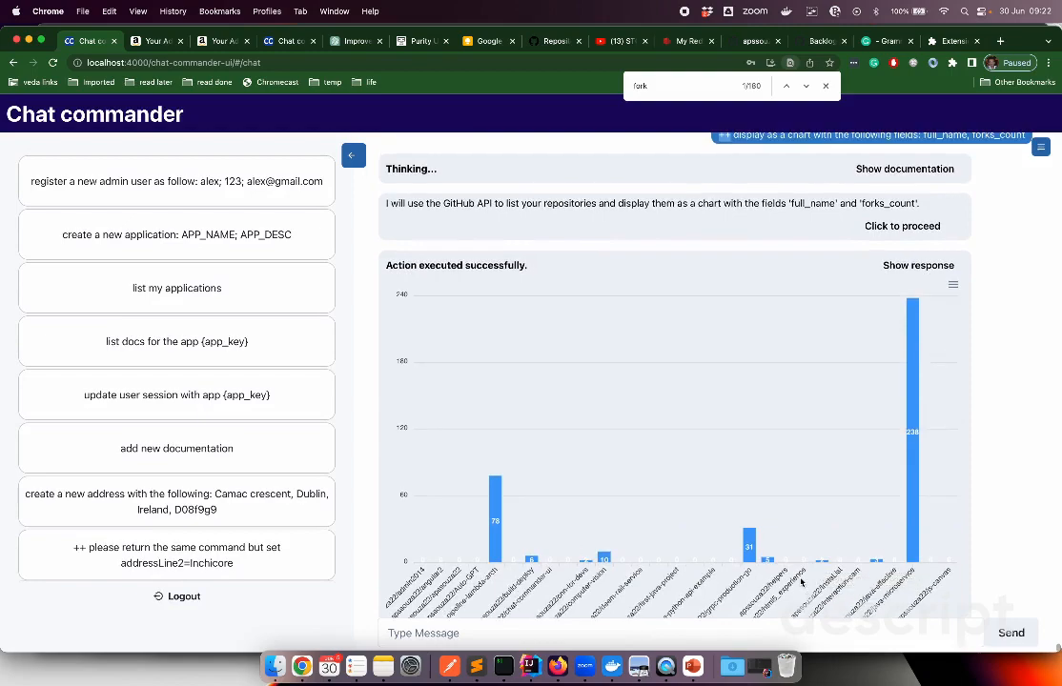
Send the message "list my repositories" and proceed with the proposed repository listing.
left_click(700, 633)
type("list ")
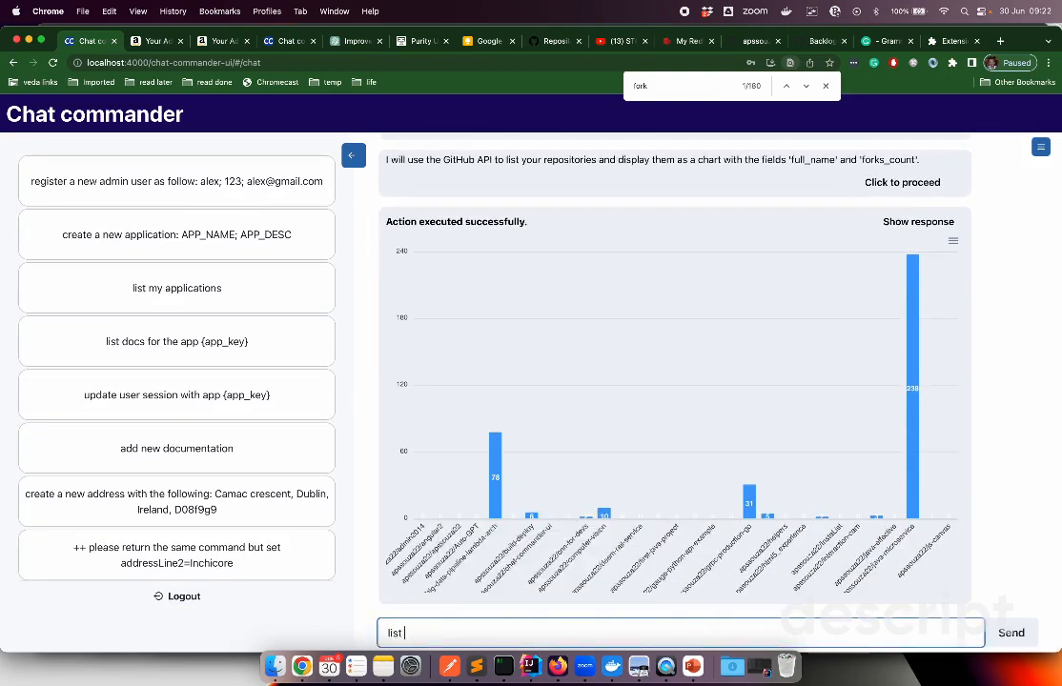
type("my repositories")
key("Return")
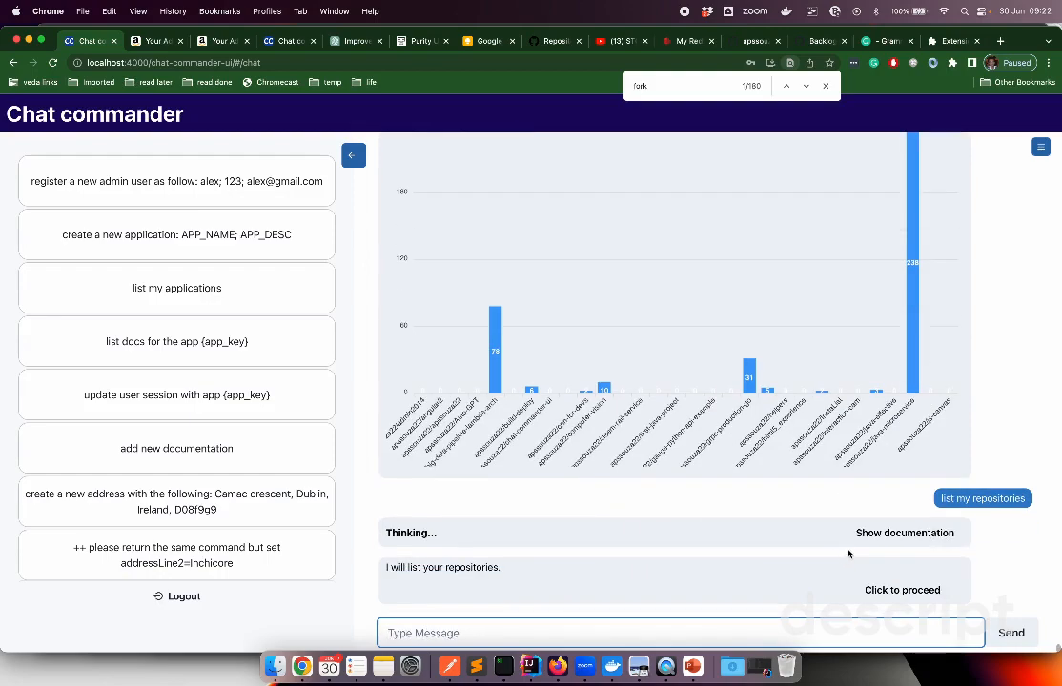
left_click(894, 590)
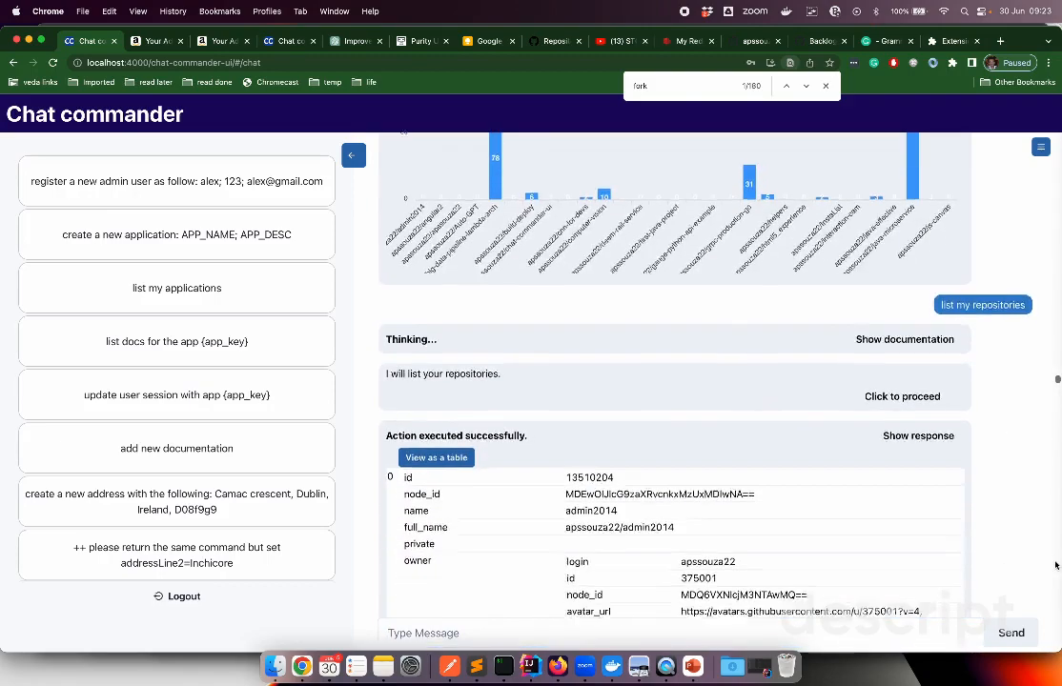
scroll(598, 402, "down", 5)
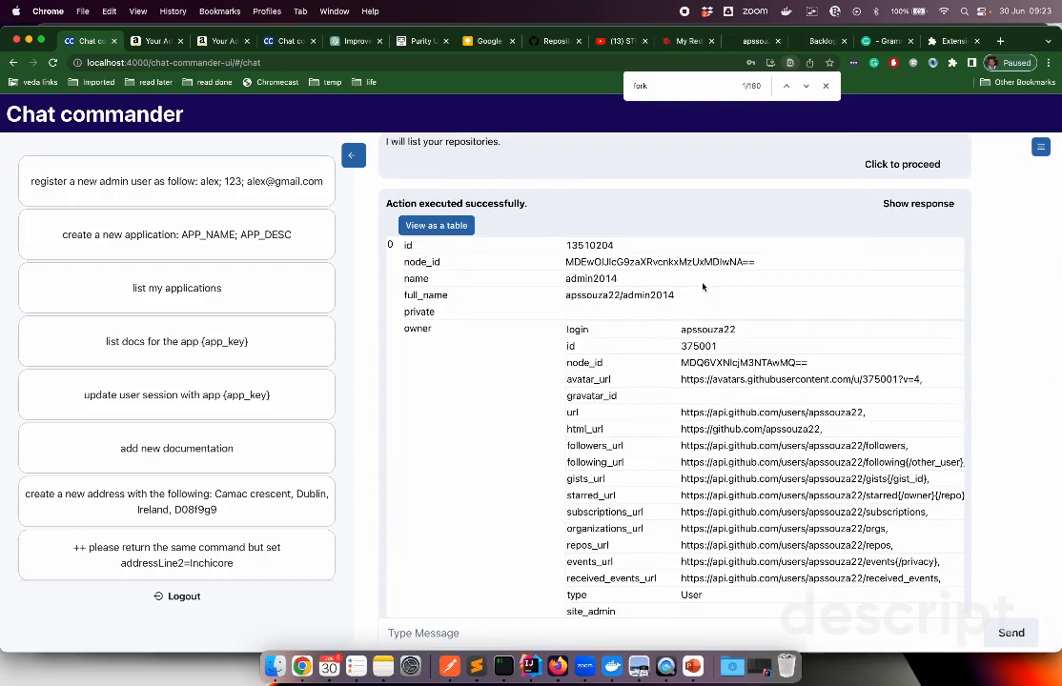
Send the follow-up message "++ sort by the field created desc".
left_click(624, 634)
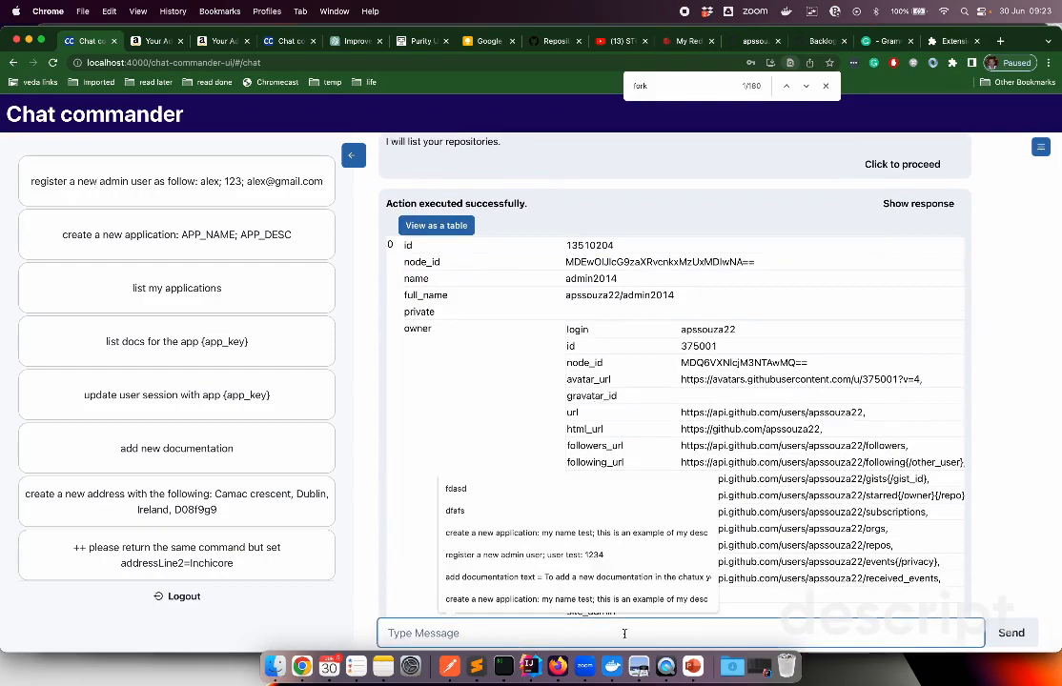
type("++ sort")
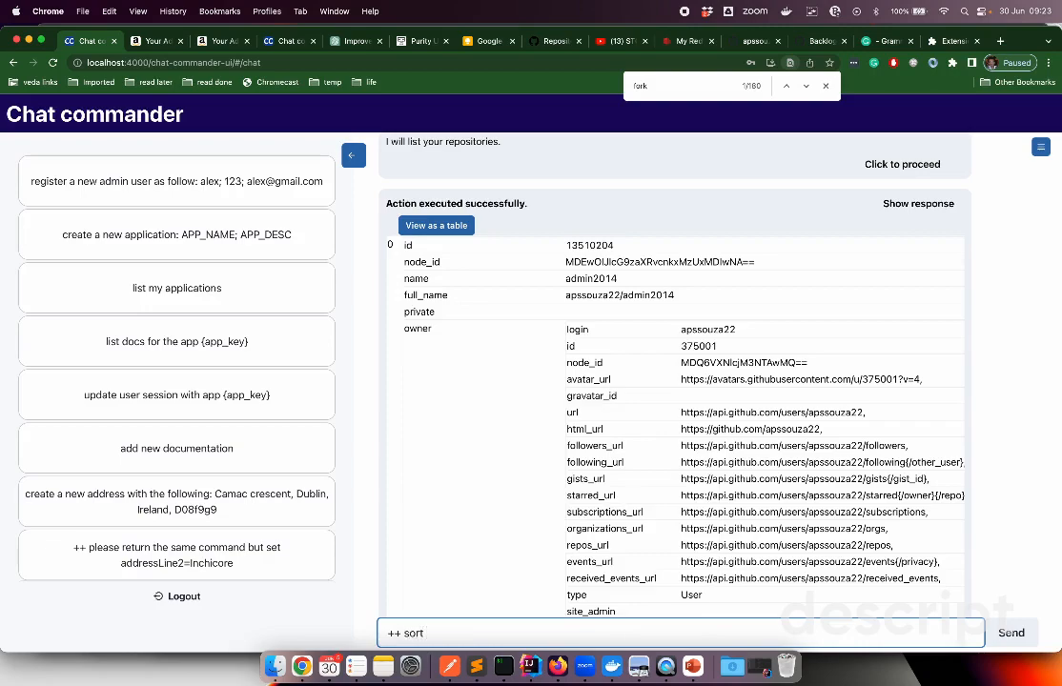
type(" by the field created")
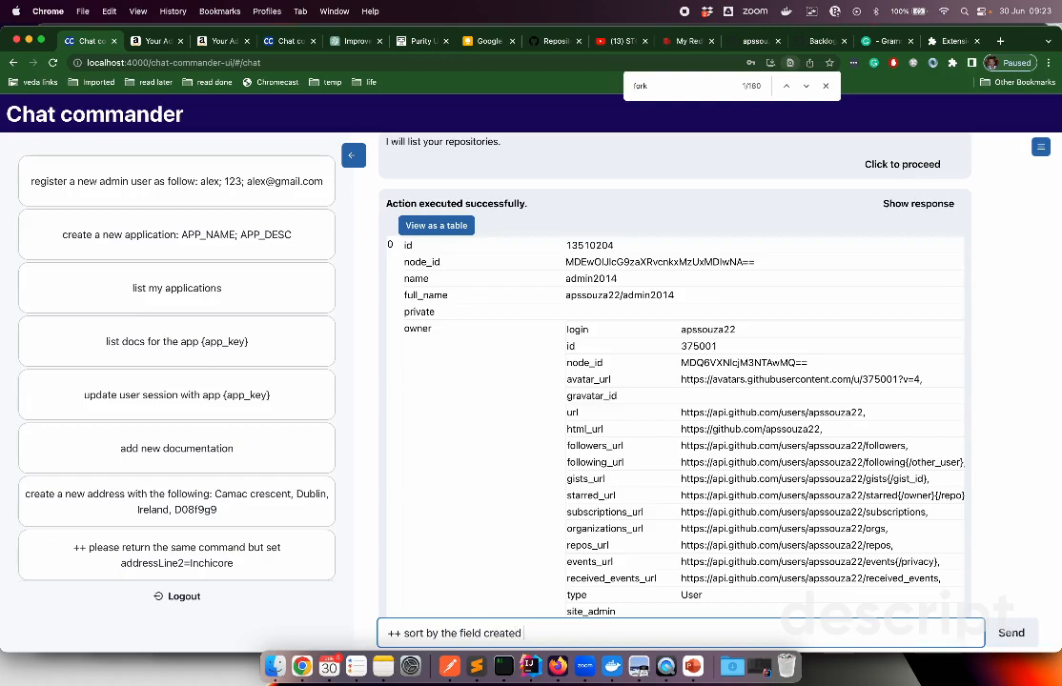
type(" desc")
scroll(694, 610, "down", 20)
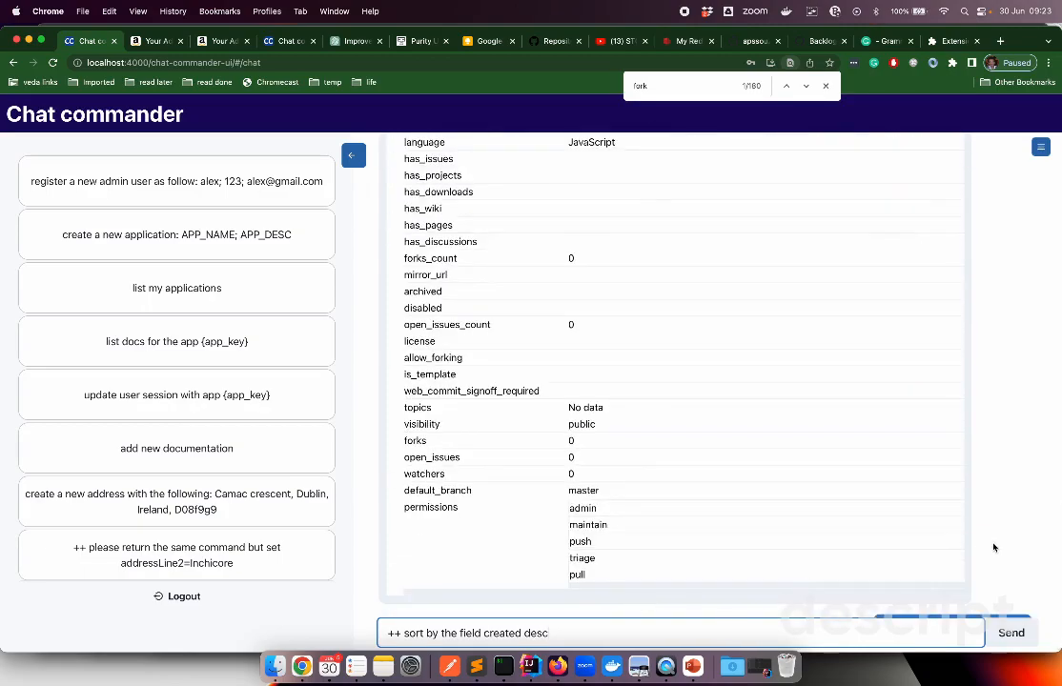
key("Return")
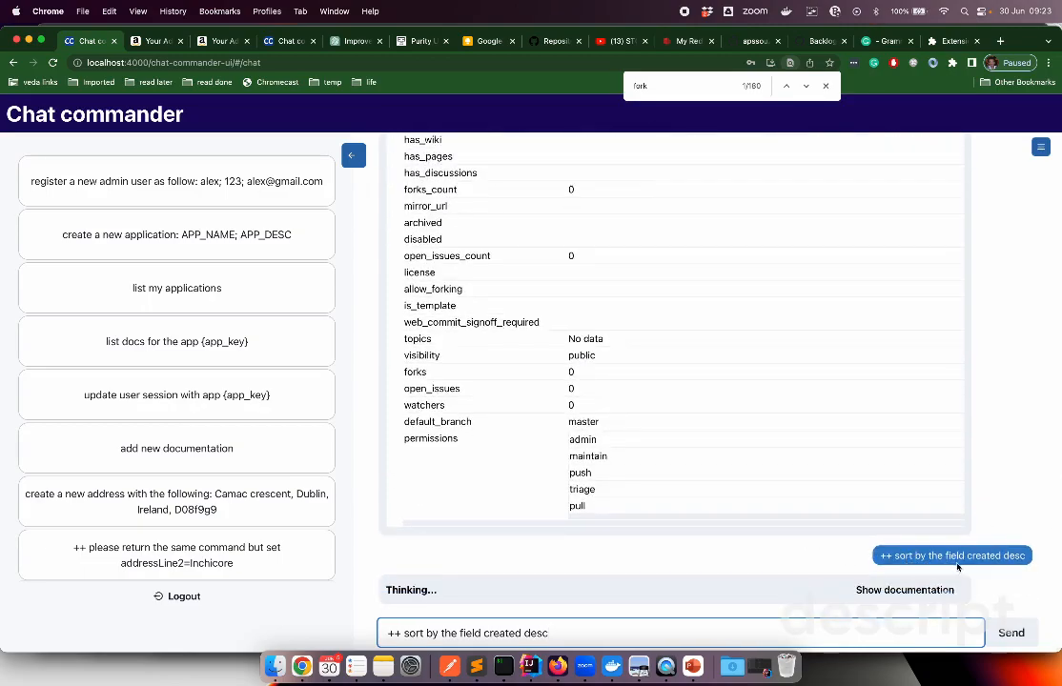
scroll(986, 568, "down", 1)
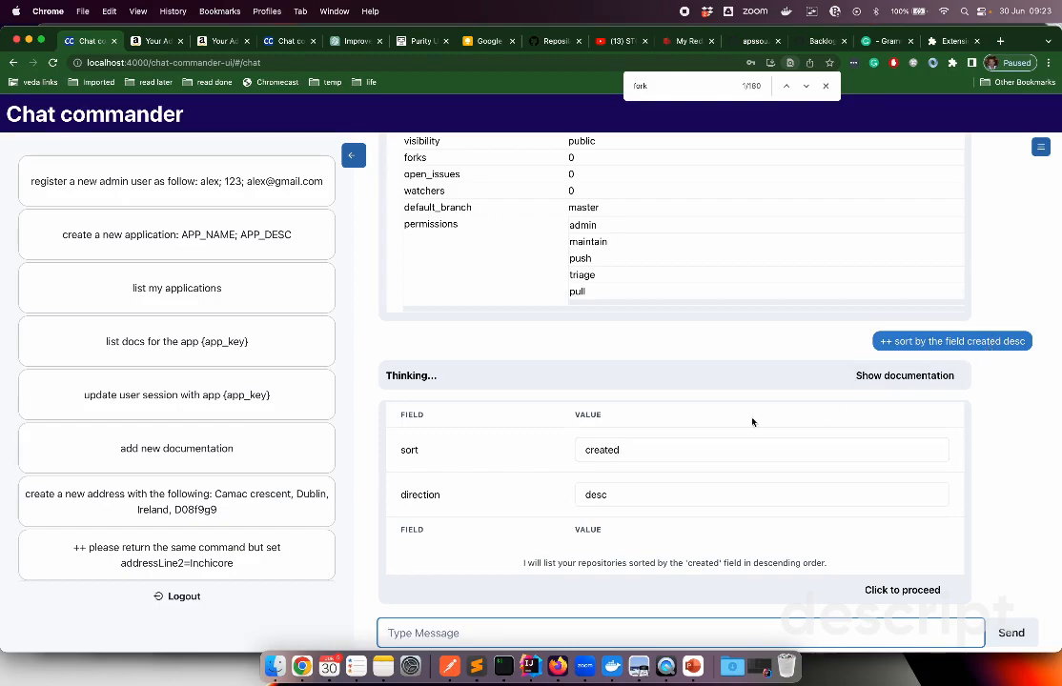
Check the sort and direction values of the proposed request, and proceed with the sorted listing.
double_click(410, 450)
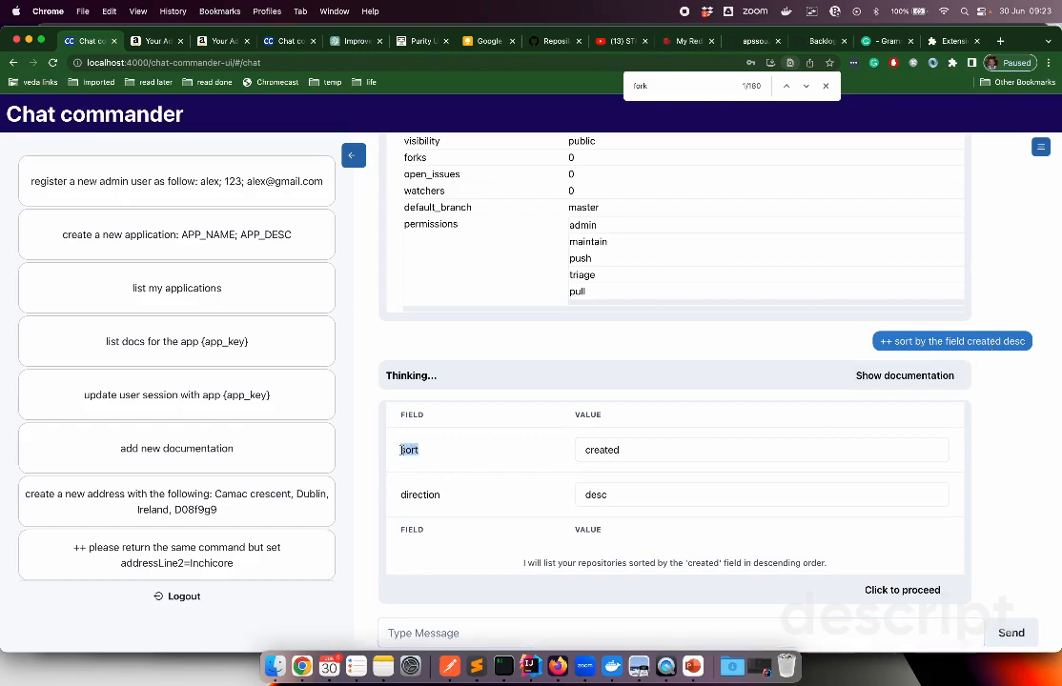
left_click(619, 450)
double_click(601, 451)
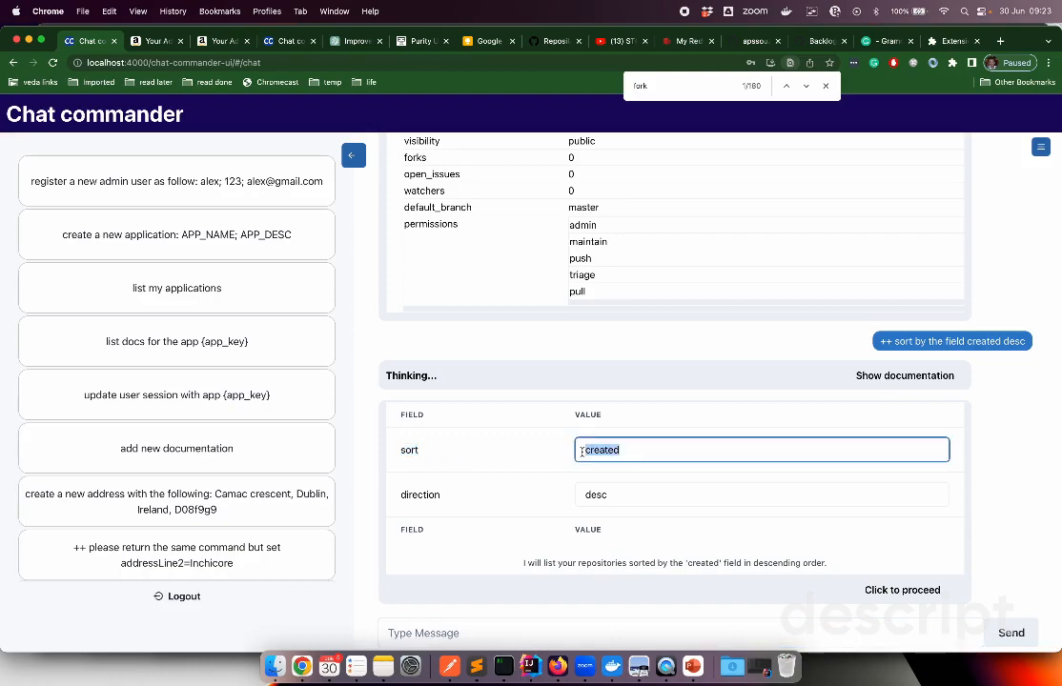
left_click(615, 497)
double_click(598, 496)
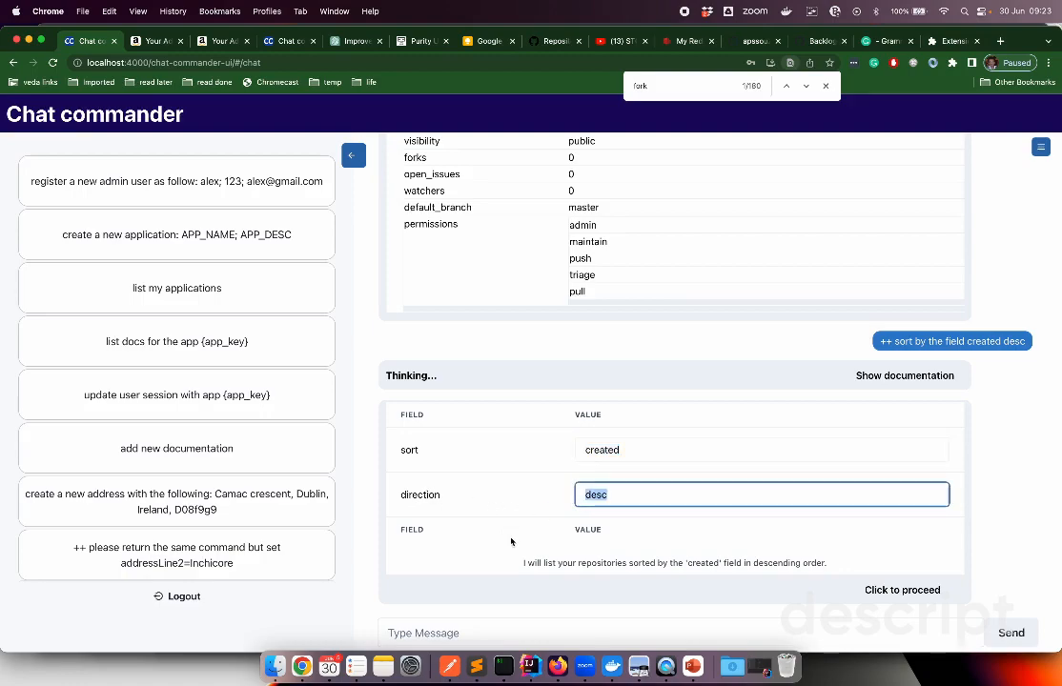
left_click(896, 591)
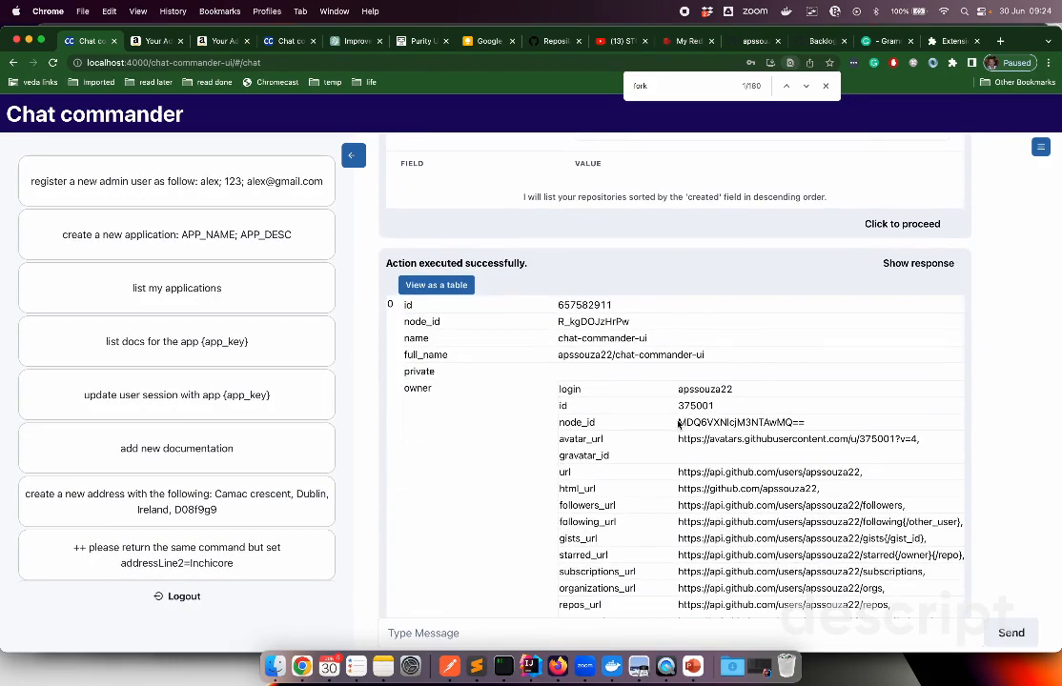
Examine the first repository's full_name in the sorted response, and look back over the request fields and the earlier unsorted listing.
left_click_drag(716, 362, 556, 357)
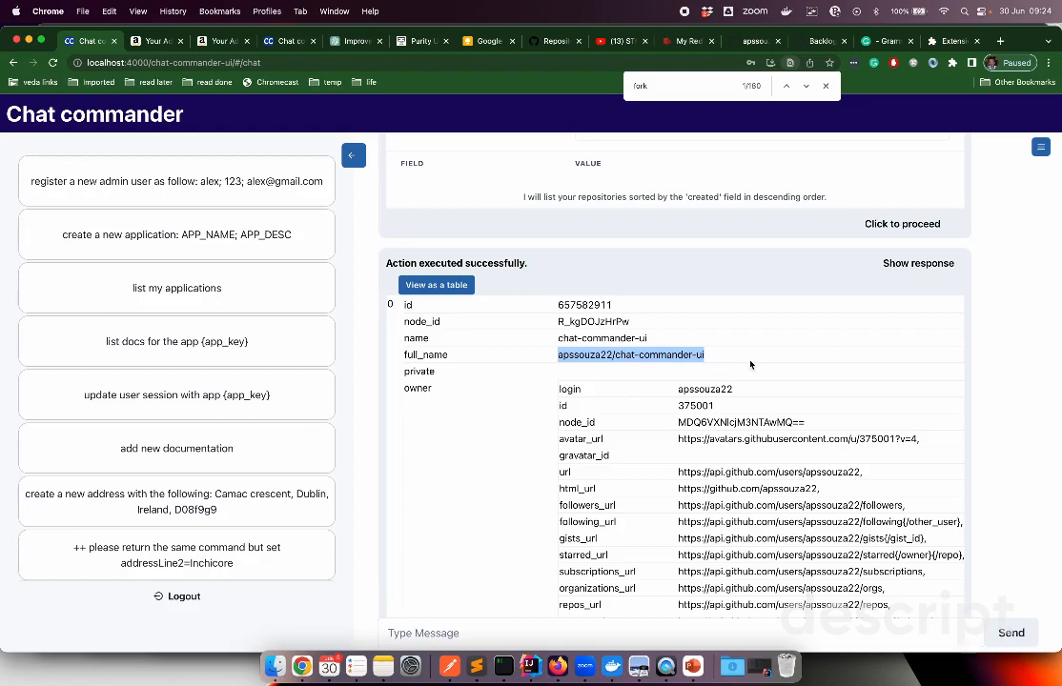
scroll(891, 382, "down", 1)
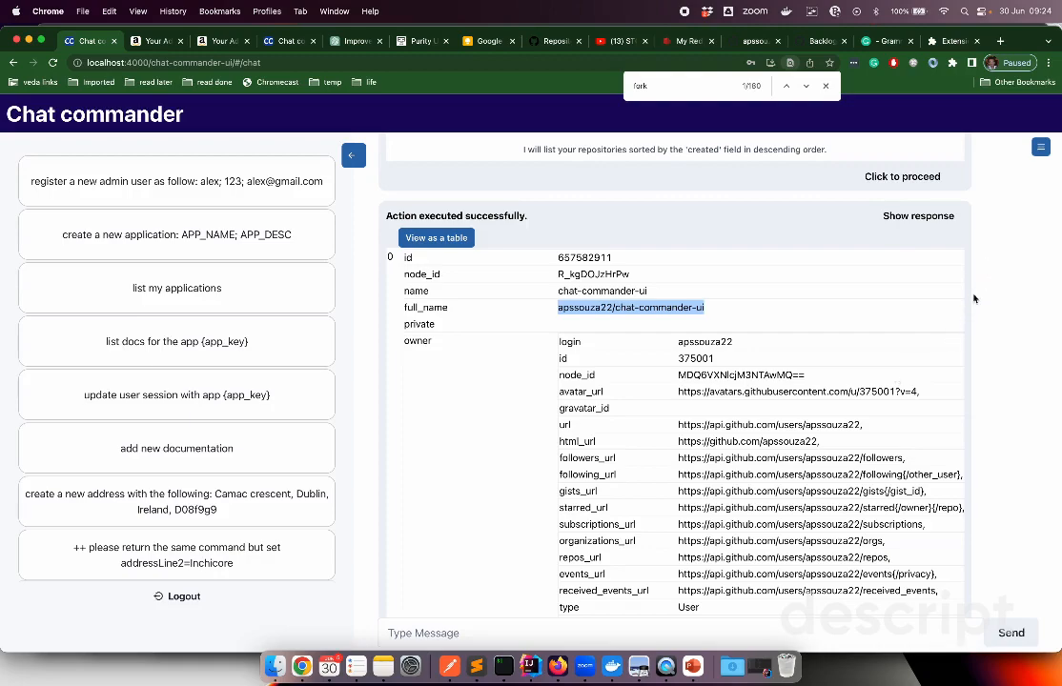
scroll(983, 299, "up", 5)
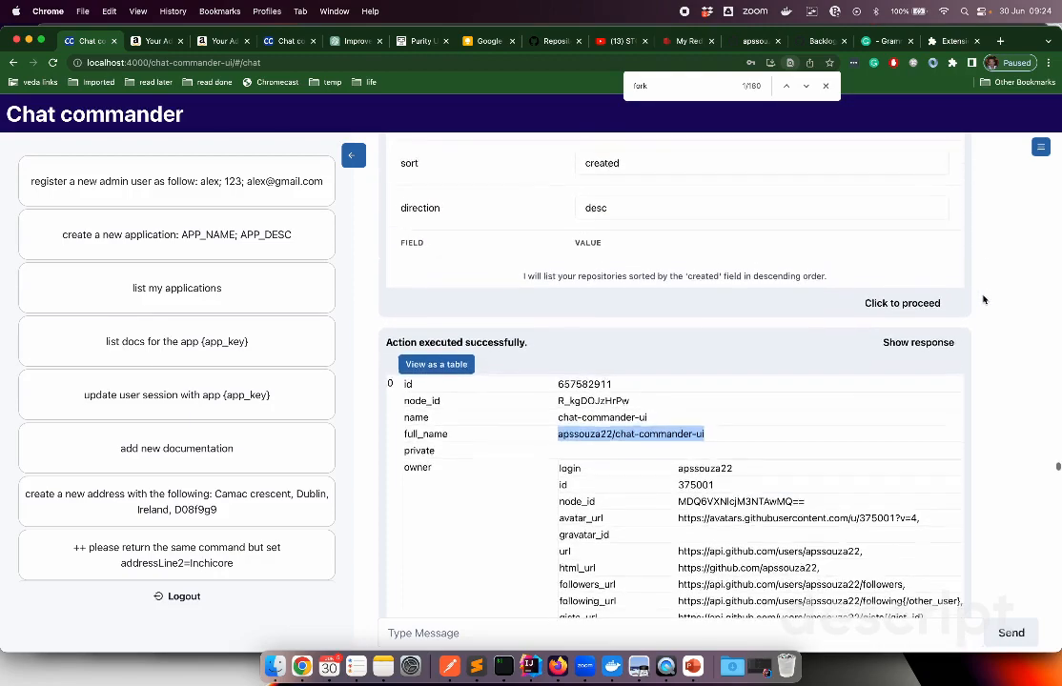
scroll(982, 299, "down", 1)
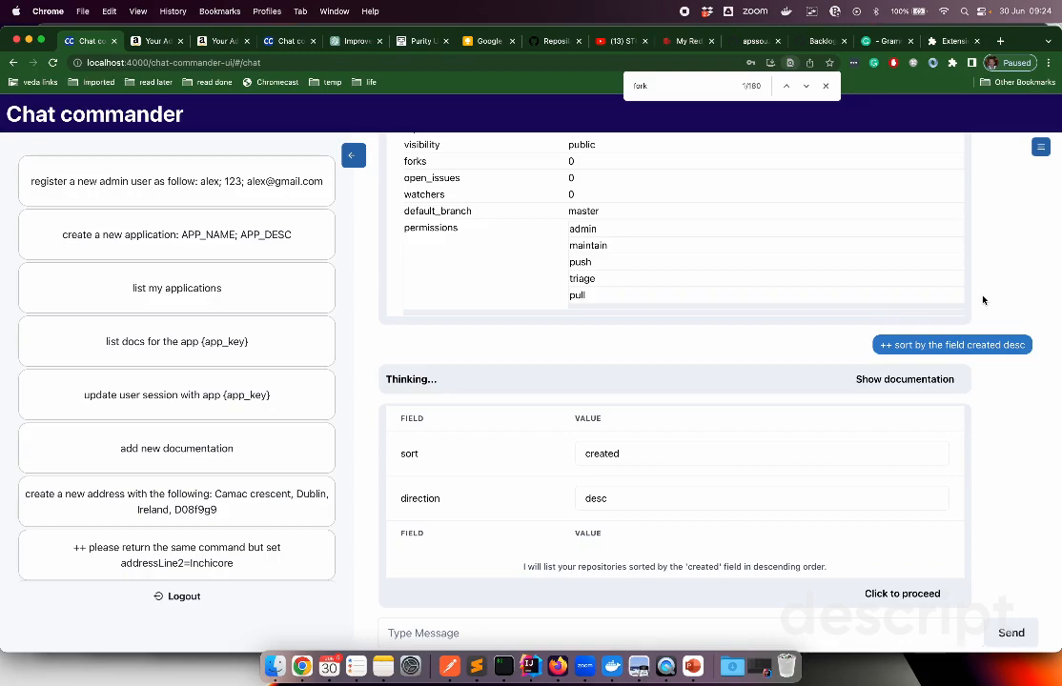
scroll(1012, 258, "up", 8)
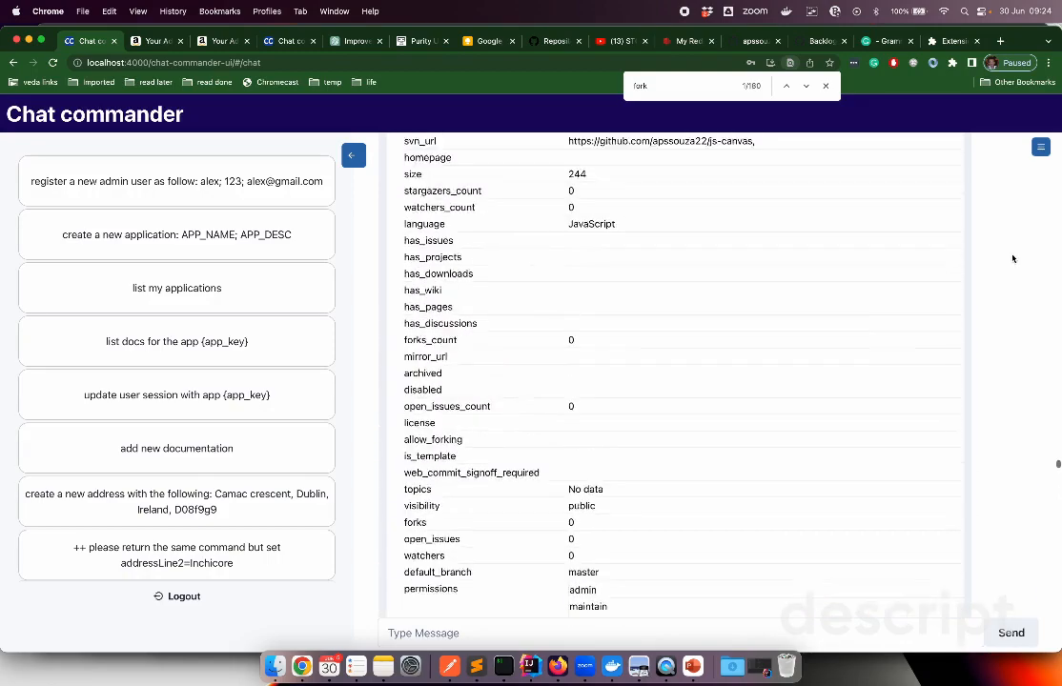
scroll(1012, 258, "up", 1)
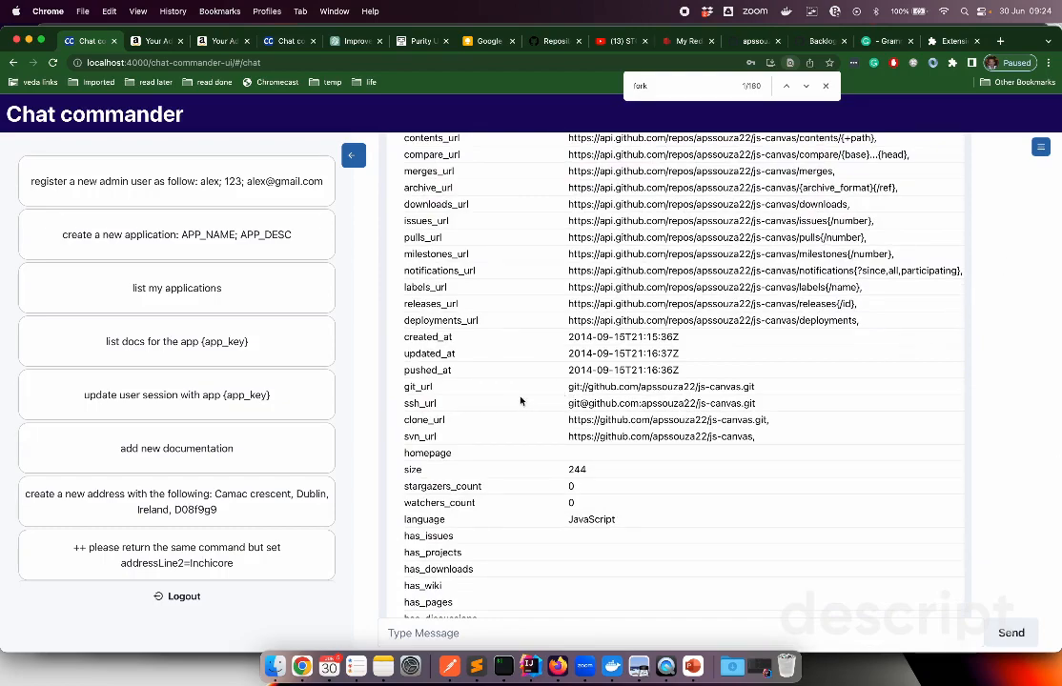
Send the suggested "add new documentation" command as a message.
left_click(337, 456)
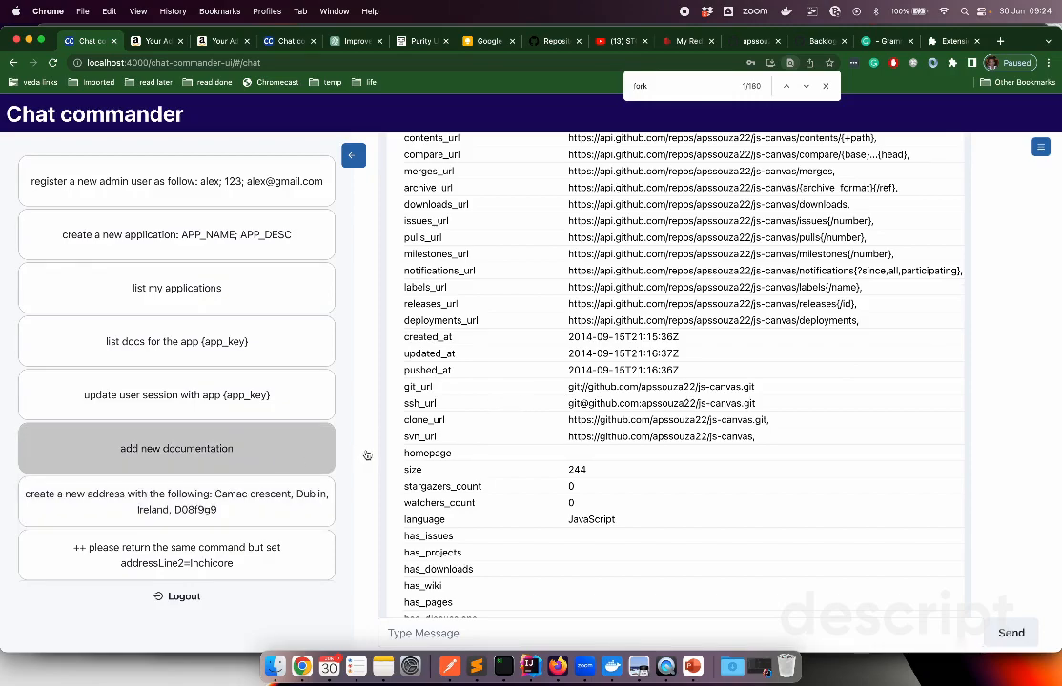
scroll(367, 456, "down", 3)
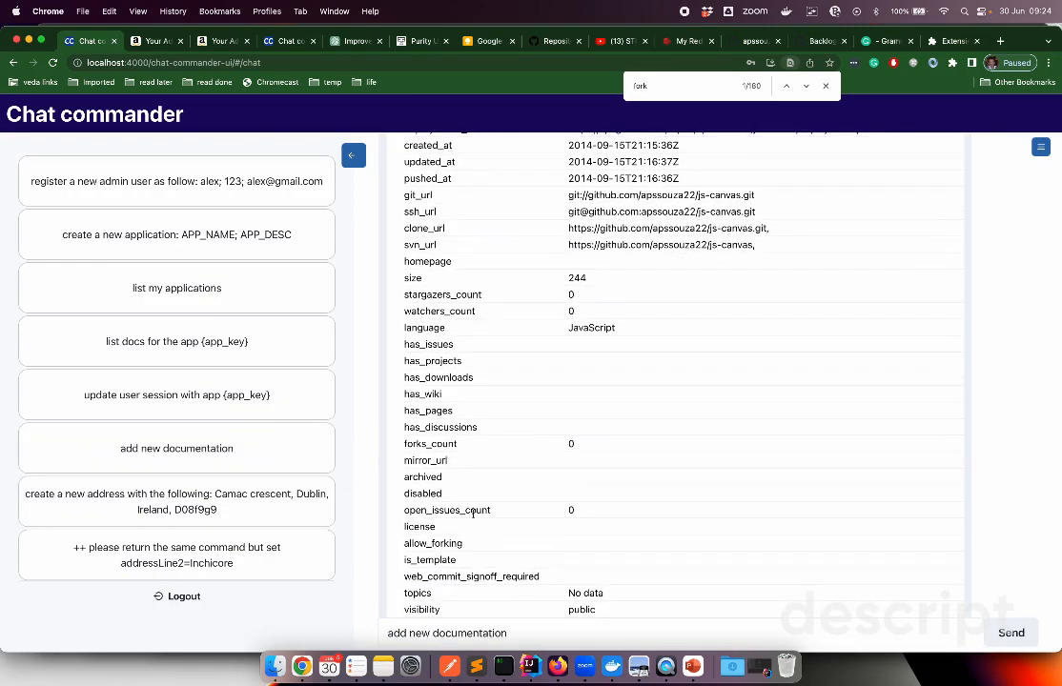
left_click(545, 633)
key("Return")
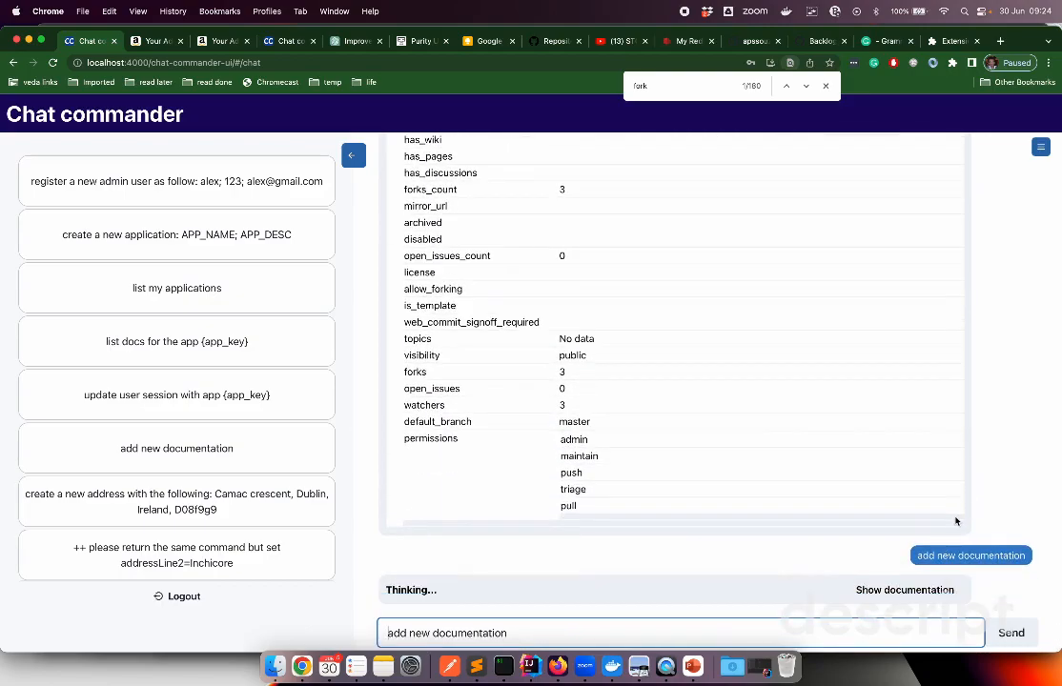
Show the documentation used for the "add new documentation" command and examine its description and parameters.
left_click(891, 592)
scroll(849, 562, "down", 1)
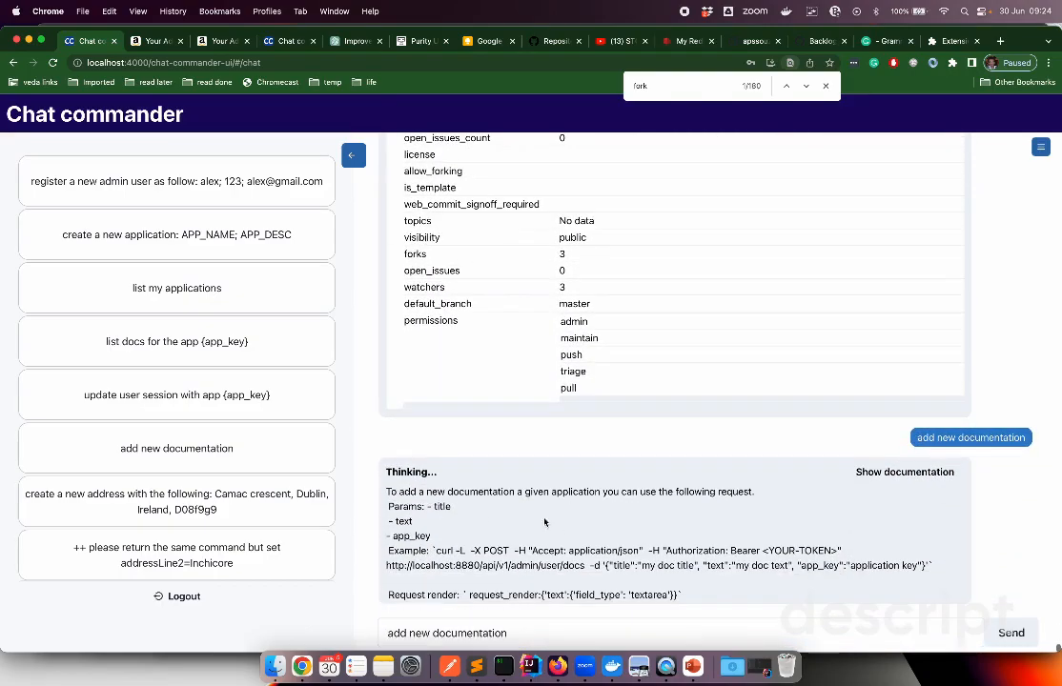
left_click_drag(386, 492, 451, 508)
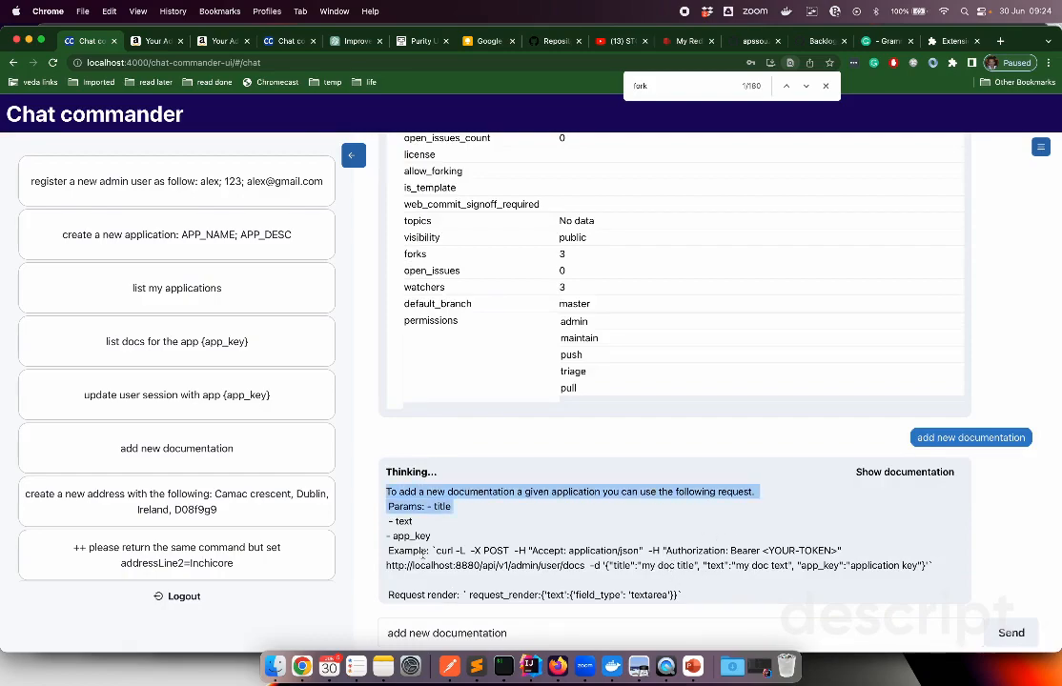
Examine the example request in the "add new documentation" details, and hide the documentation.
left_click_drag(435, 551, 700, 565)
left_click(606, 568)
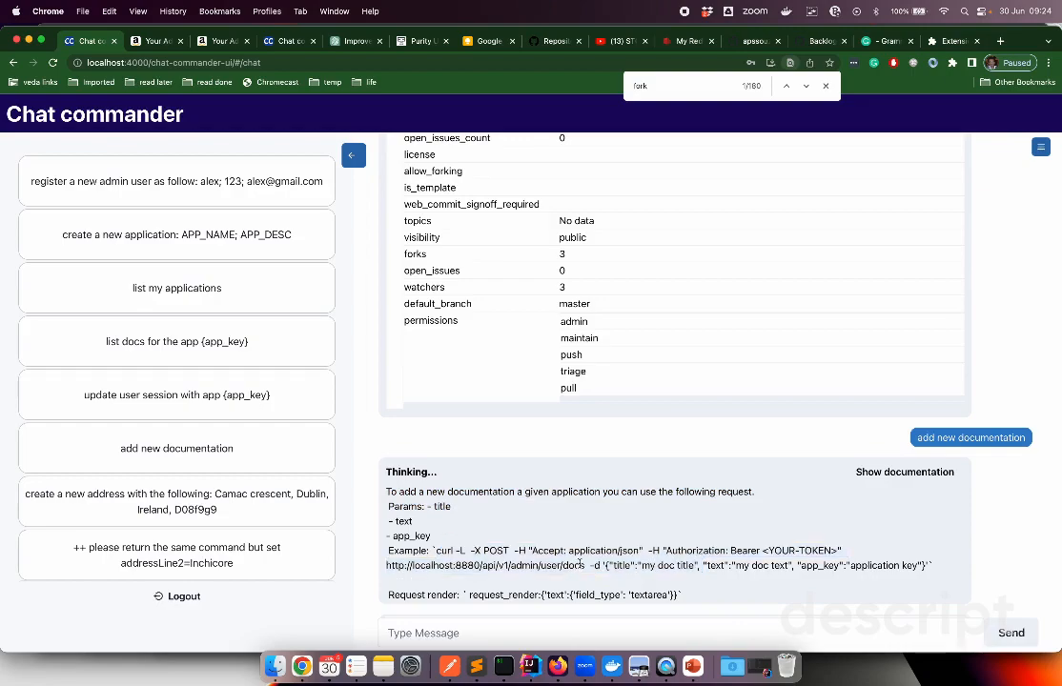
left_click(923, 478)
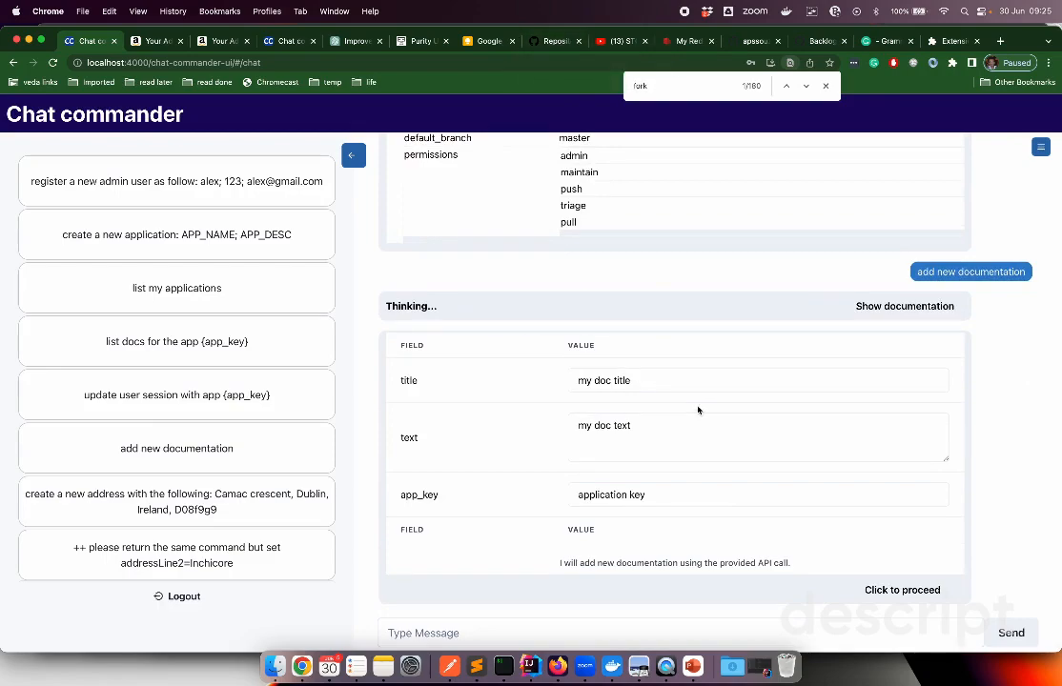
Set the title to "Create a repository for the authenticated user", copied from that section's heading in GitHub Docs.
left_click(551, 40)
left_click(87, 469)
left_click_drag(566, 160, 263, 162)
key("super+c")
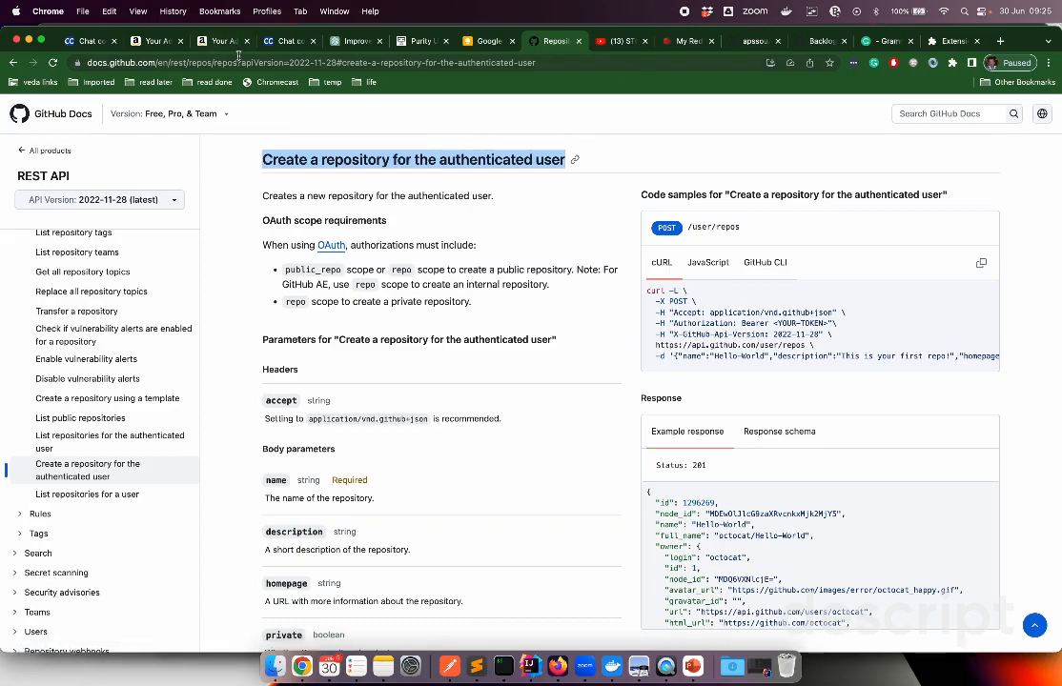
left_click(82, 43)
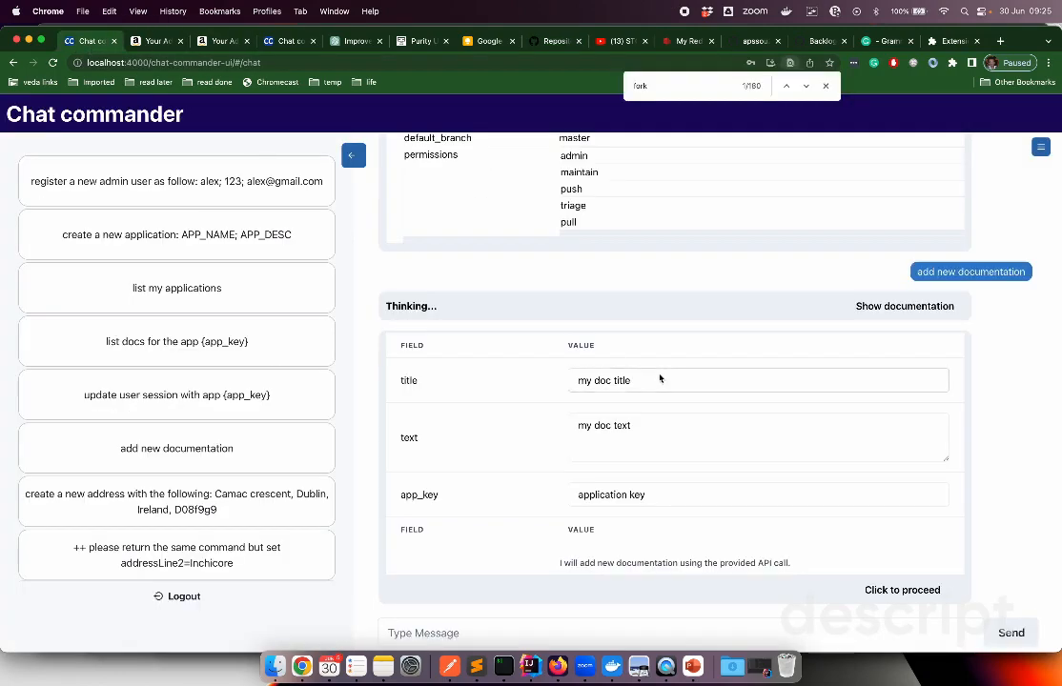
left_click(682, 386)
key("super+a")
key("super+v")
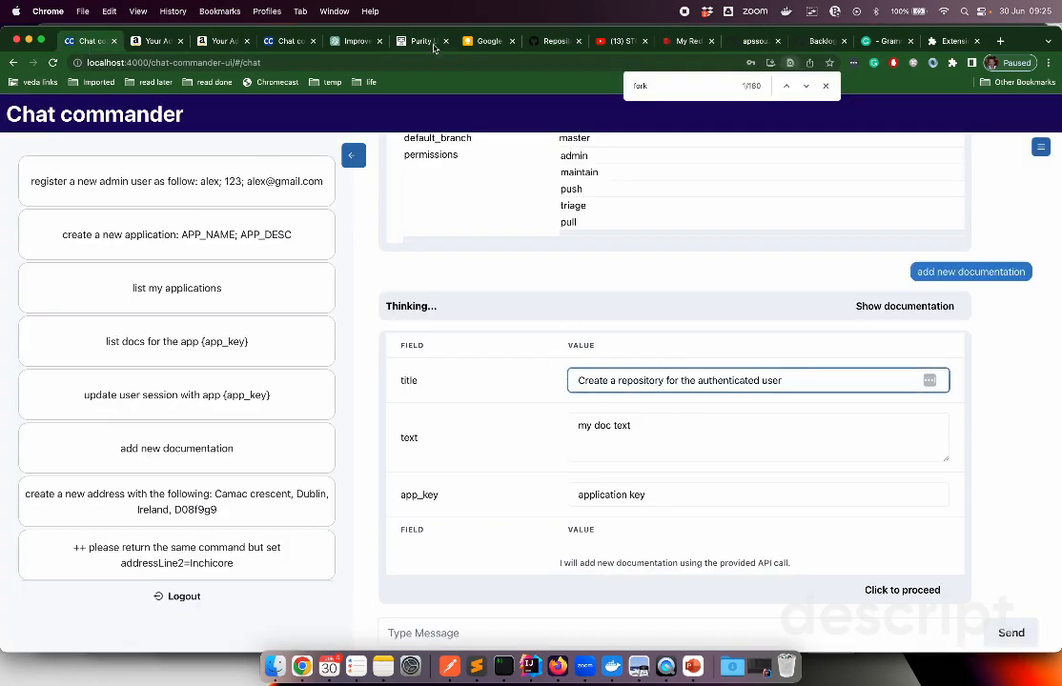
Replace the text value with the GitHub Docs section's description, parameters and cURL sample, and check the app_key value.
left_click(543, 41)
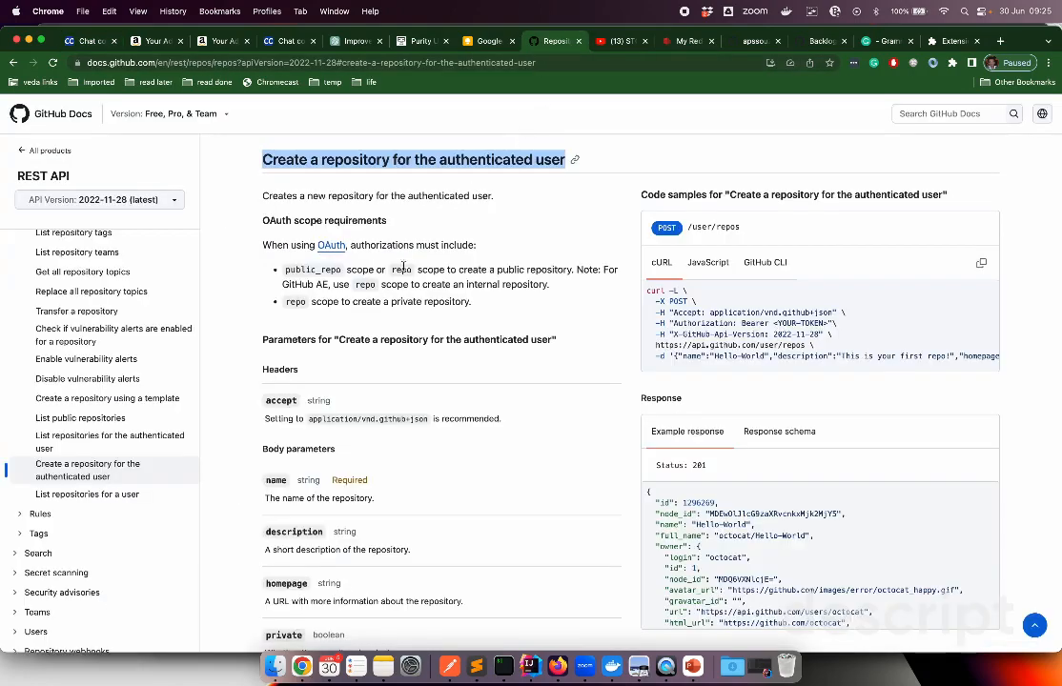
left_click_drag(260, 196, 977, 371)
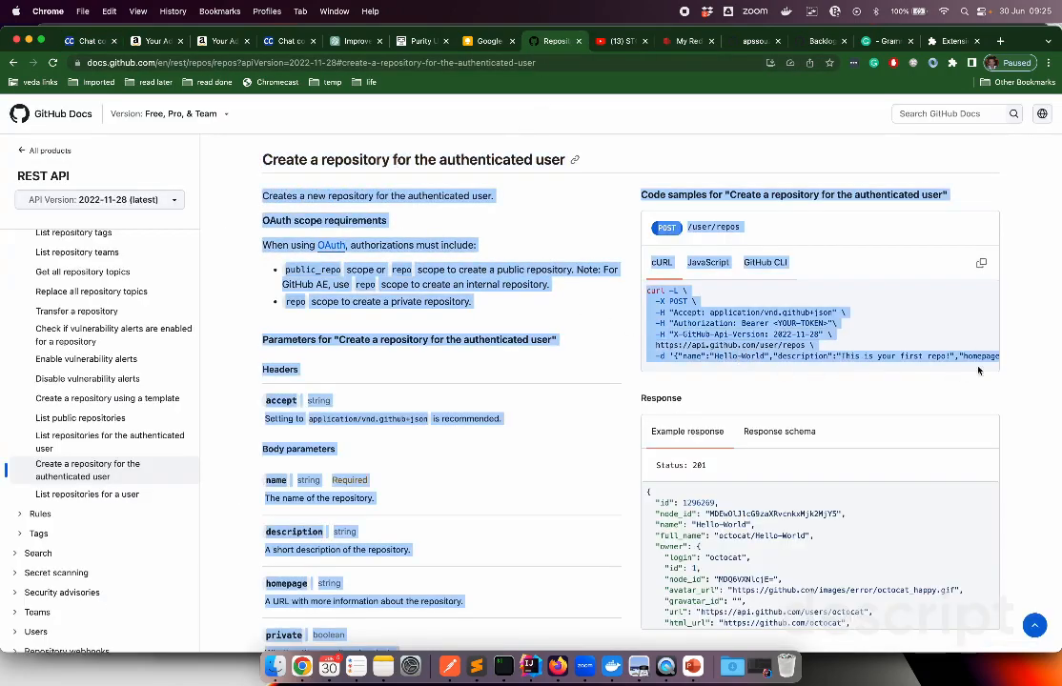
key("super+c")
left_click(93, 41)
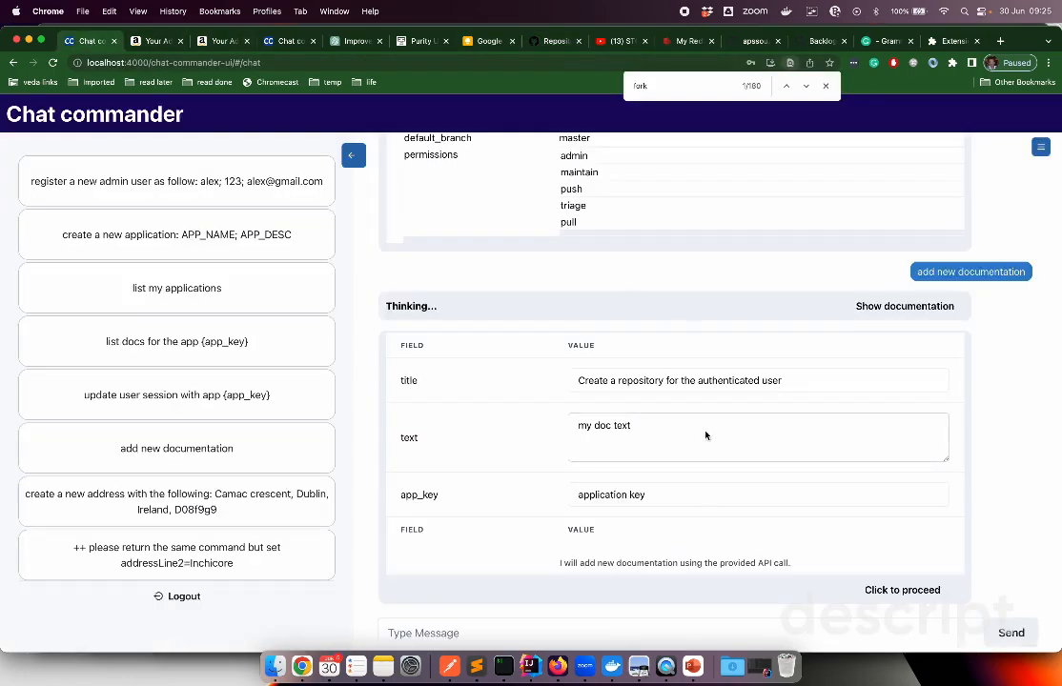
left_click(585, 428)
key("super+a")
key("super+v")
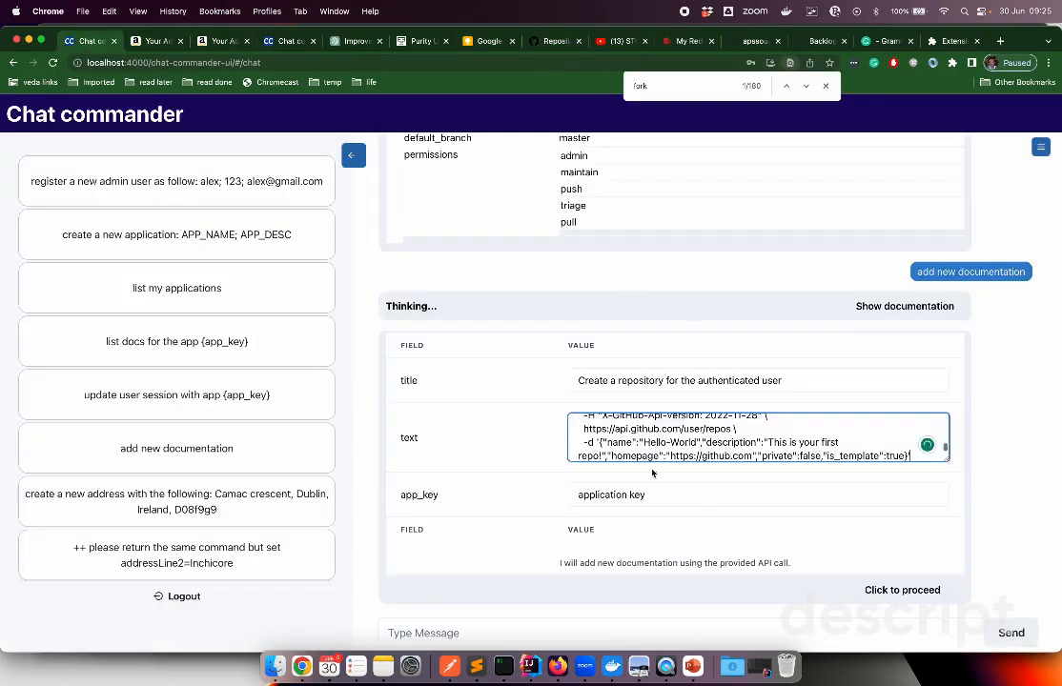
left_click(581, 497)
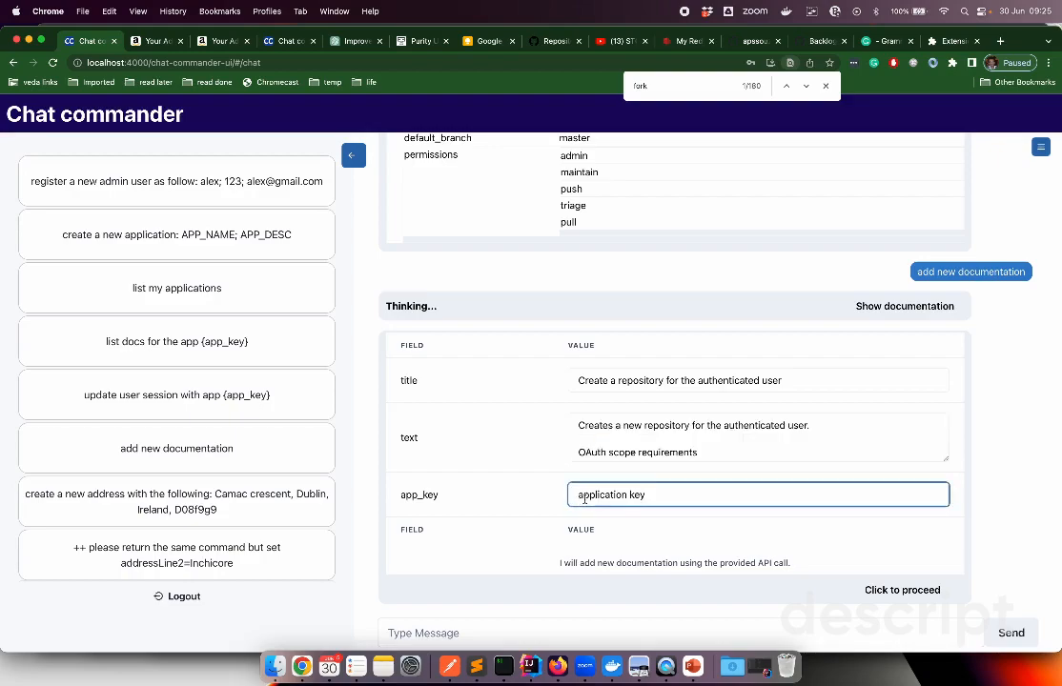
left_click_drag(573, 497, 653, 495)
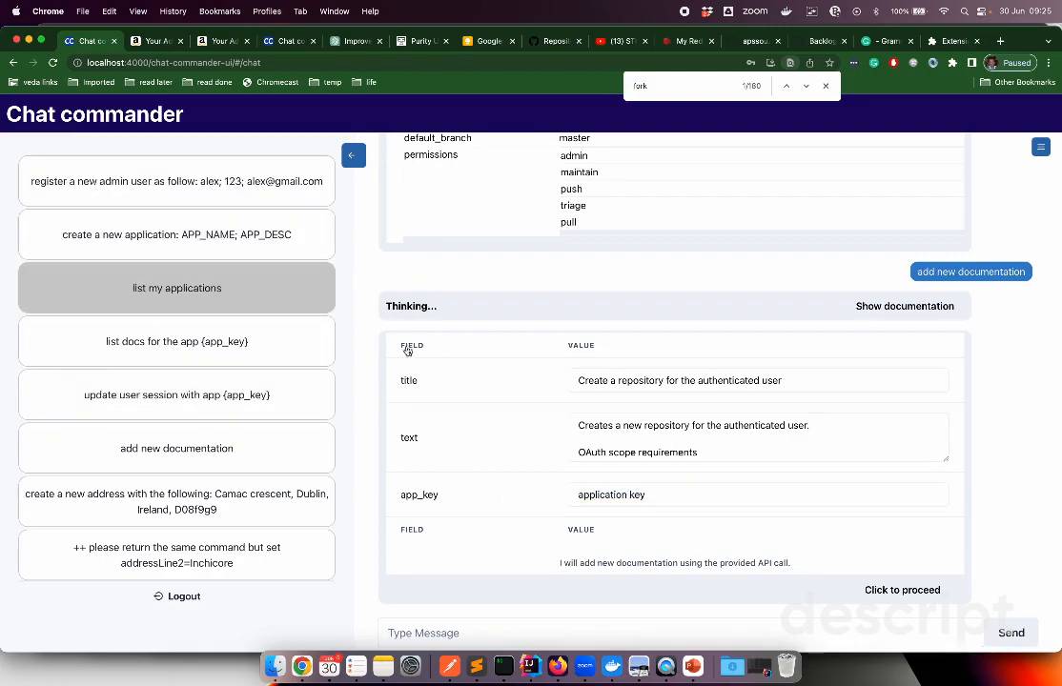
Send the suggested application command as "create a new application: demo app; demo app description".
left_click(136, 239)
double_click(550, 633)
type("demo app")
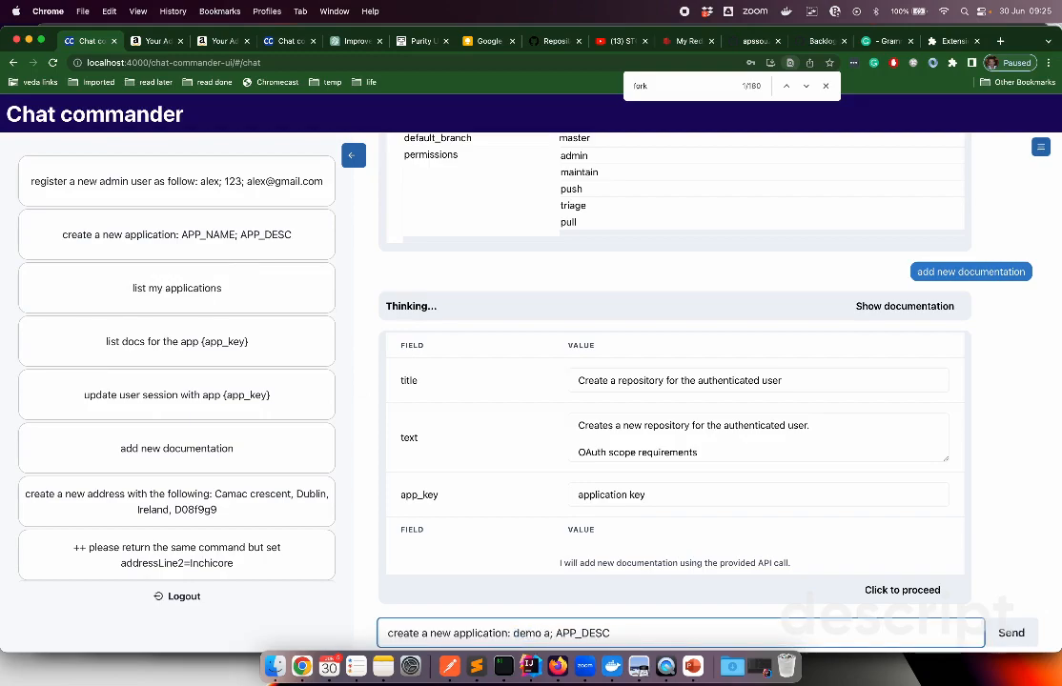
double_click(596, 633)
type("demo")
type(" app desc")
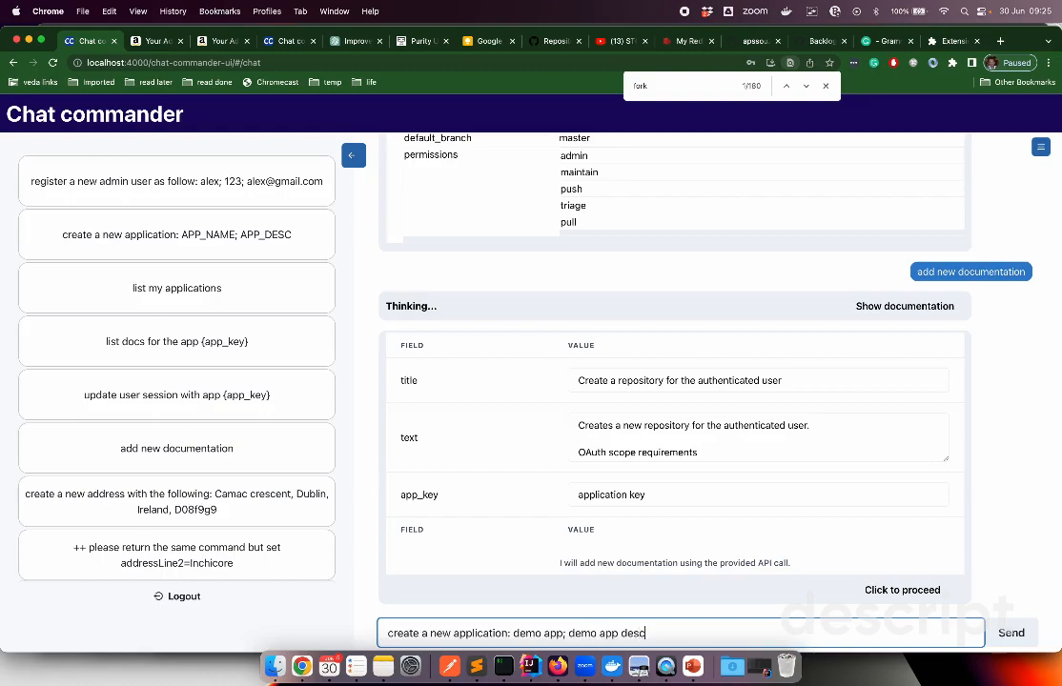
type("ription")
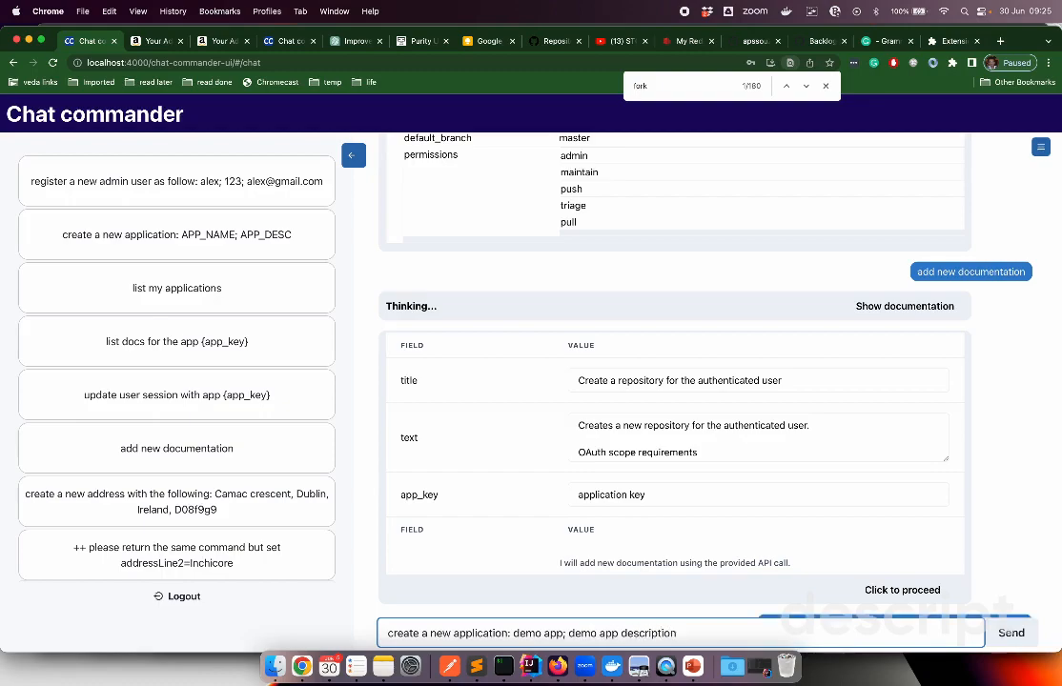
key("Return")
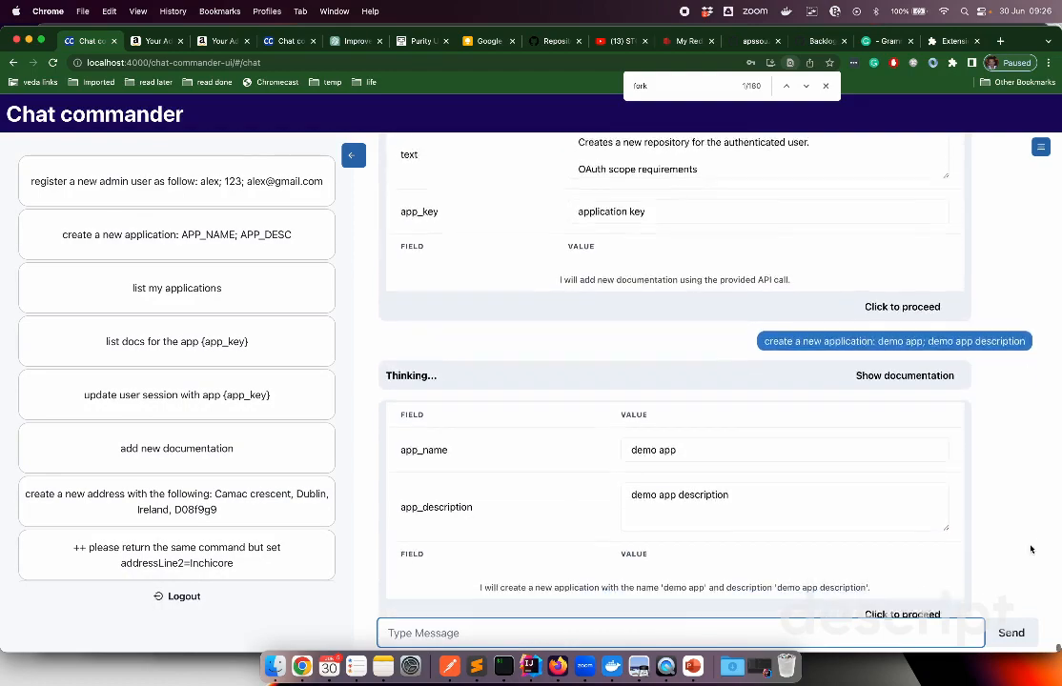
Check the app_name and app_description of the proposed request, and proceed with creating the application.
left_click(701, 434)
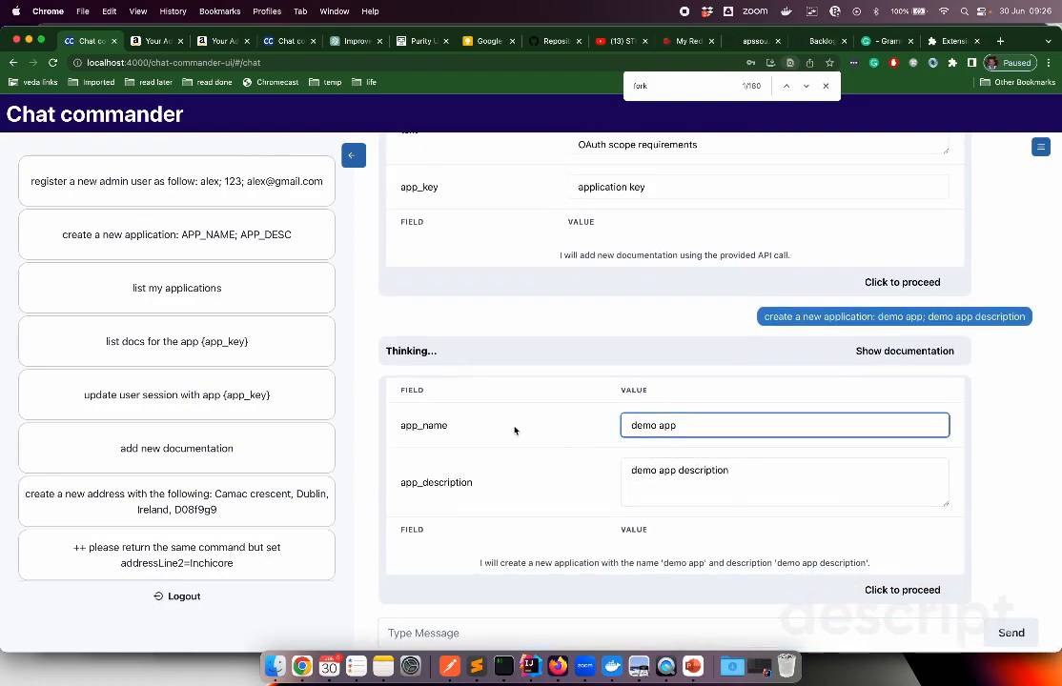
left_click_drag(732, 471, 574, 471)
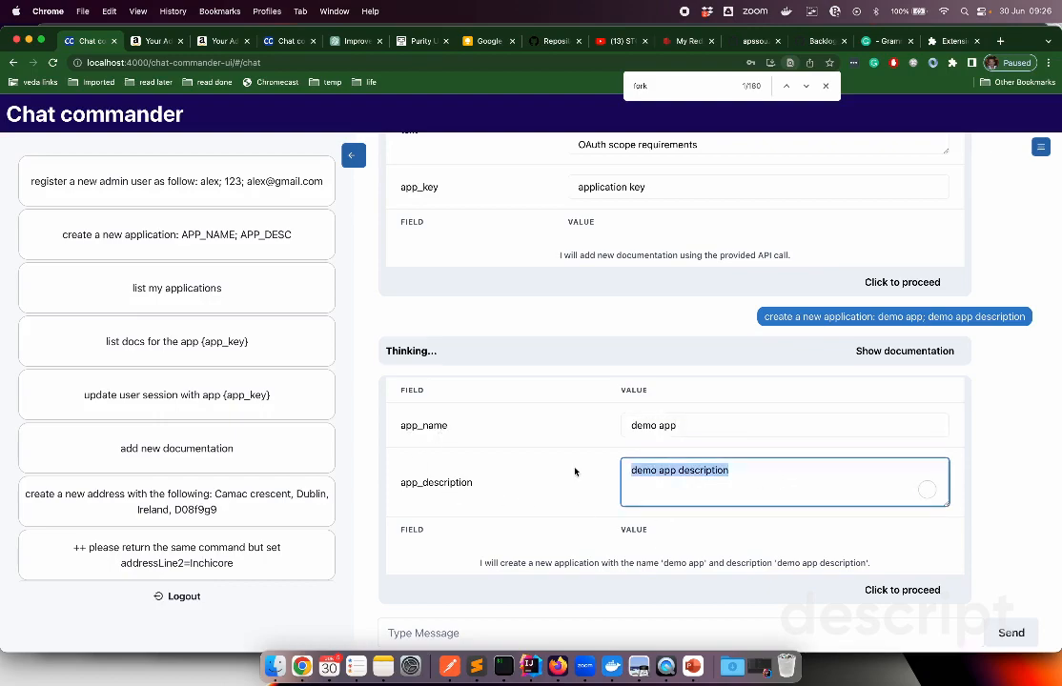
left_click(897, 591)
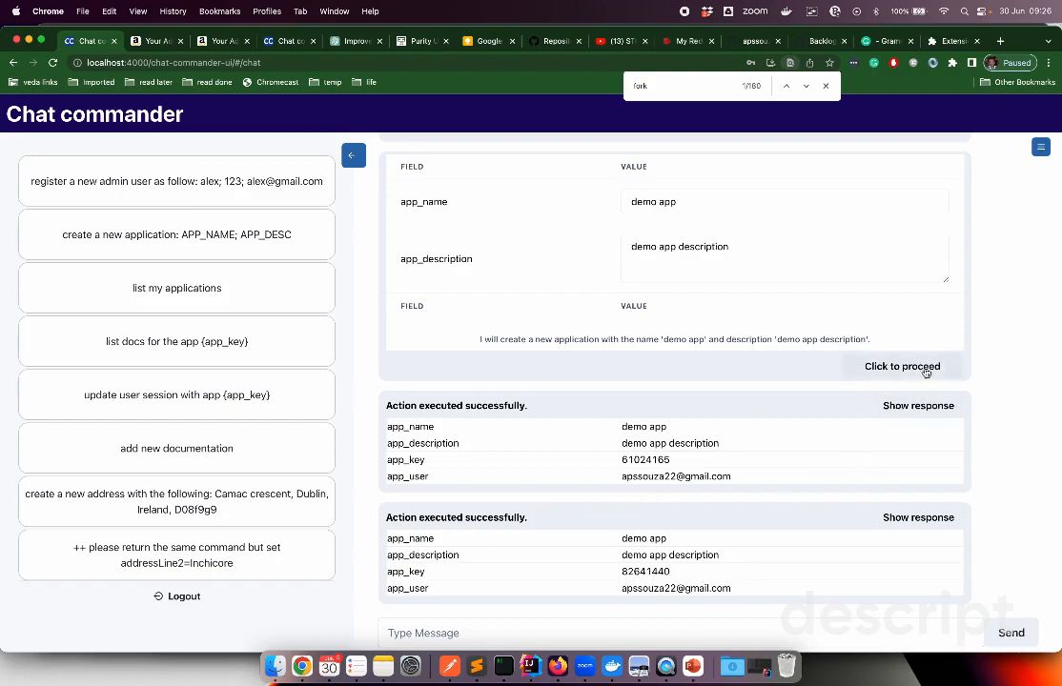
Copy the app_key from the latest "demo app" response into the app_key of the "add new documentation" request.
double_click(638, 575)
key("super+c")
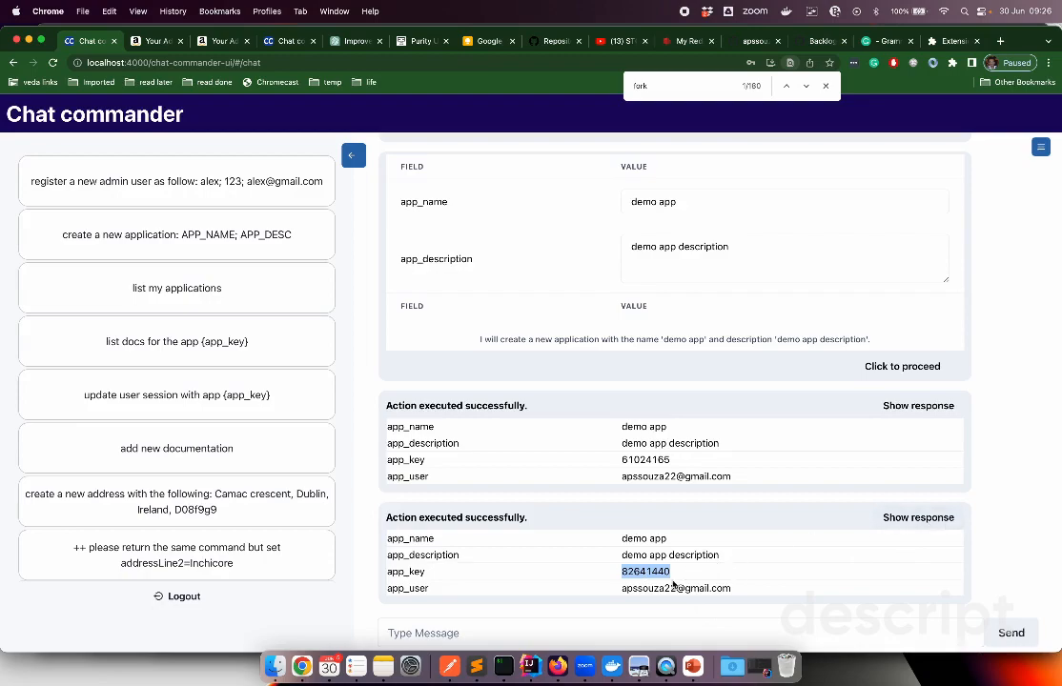
scroll(776, 416, "up", 5)
scroll(776, 417, "up", 3)
left_click(772, 433)
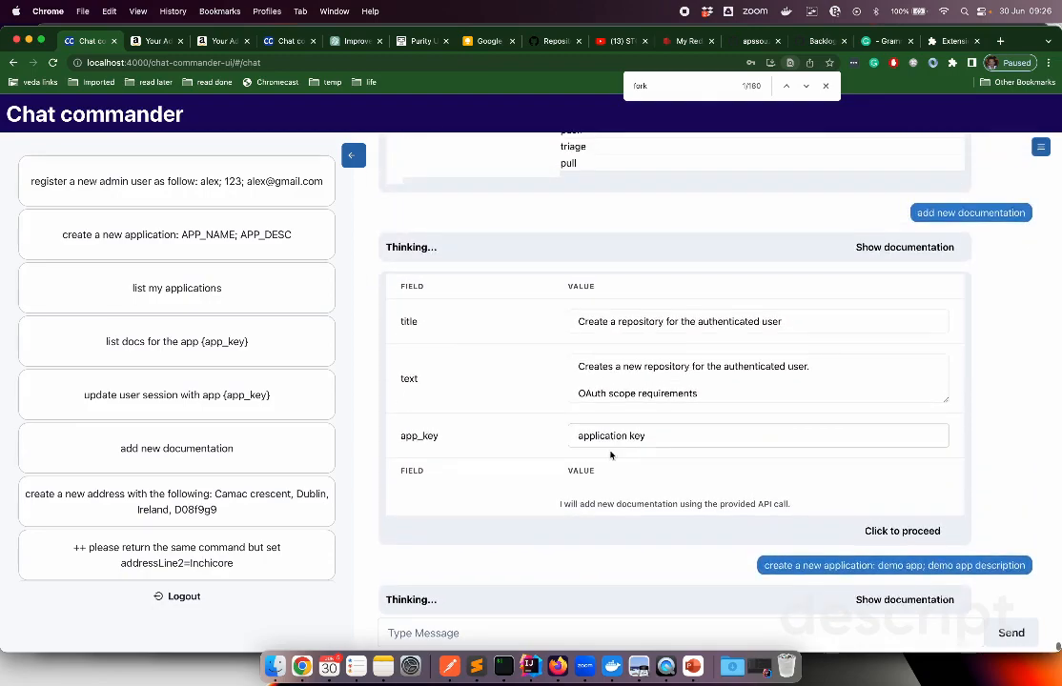
left_click_drag(699, 436, 582, 430)
key("super+v")
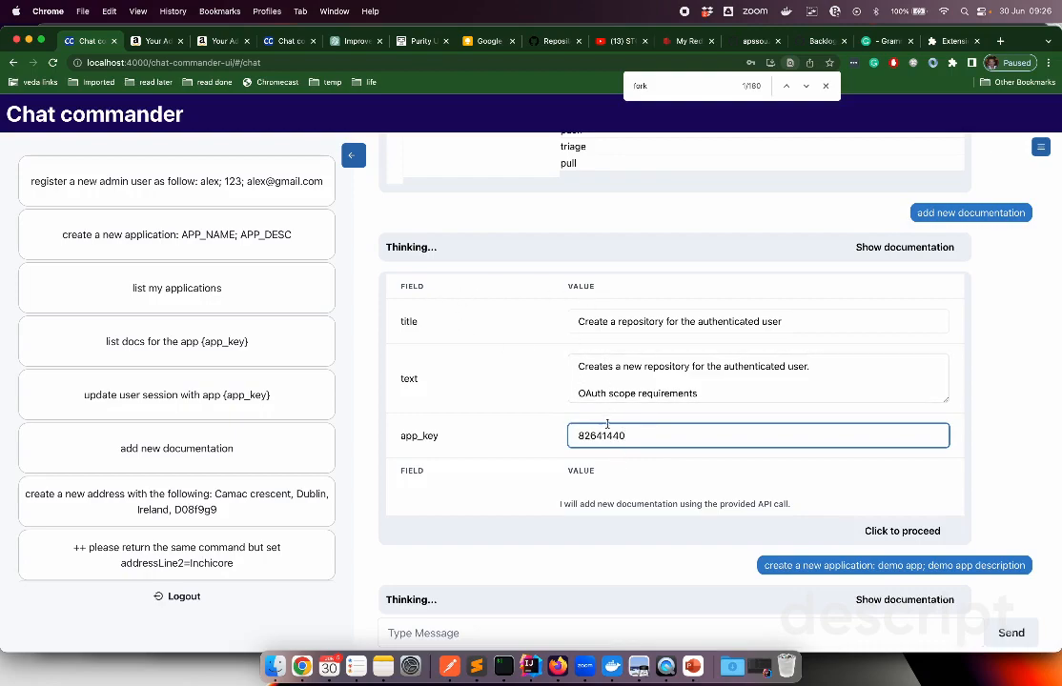
Check the text and app_key values, proceed with adding the documentation, and examine the text in the response.
left_click(584, 368)
left_click_drag(584, 368, 639, 438)
left_click(638, 438)
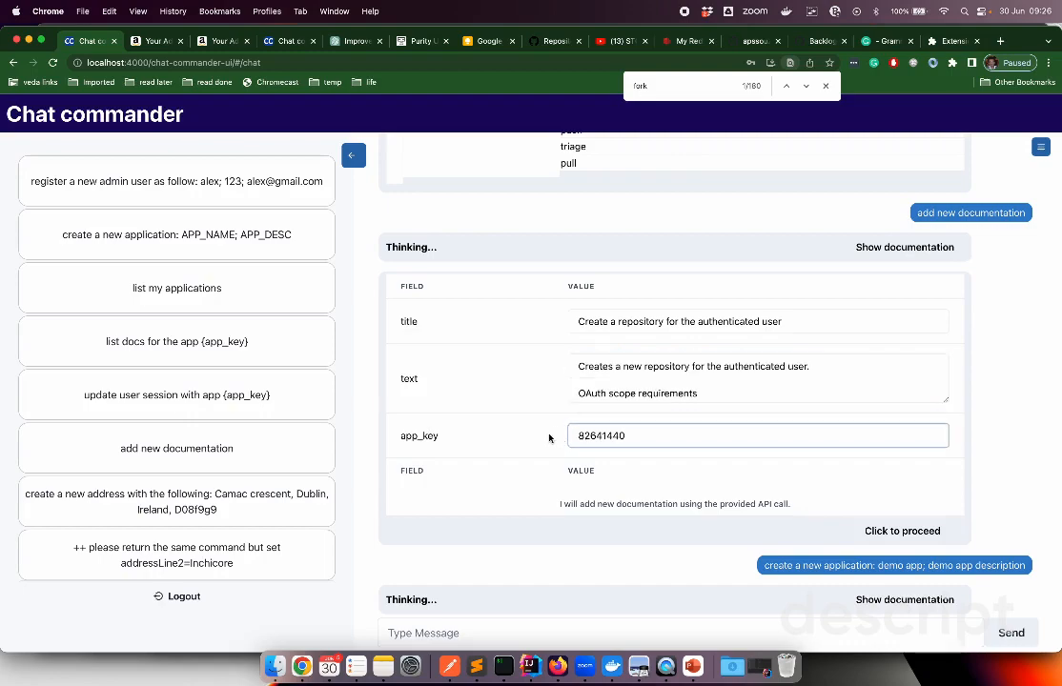
left_click(893, 534)
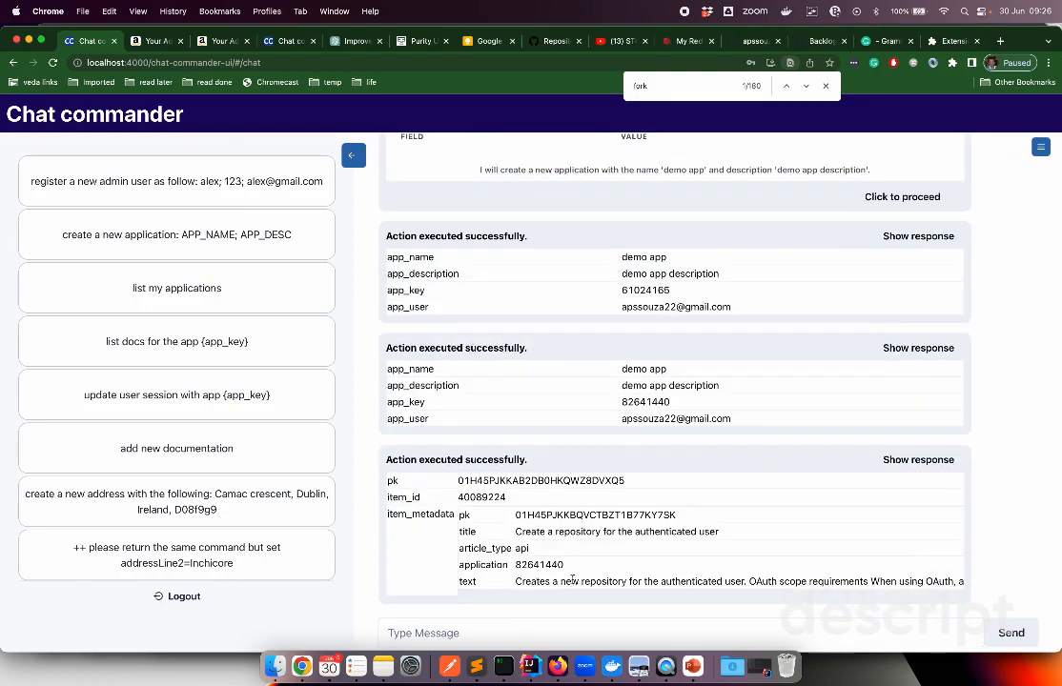
left_click_drag(559, 581, 965, 582)
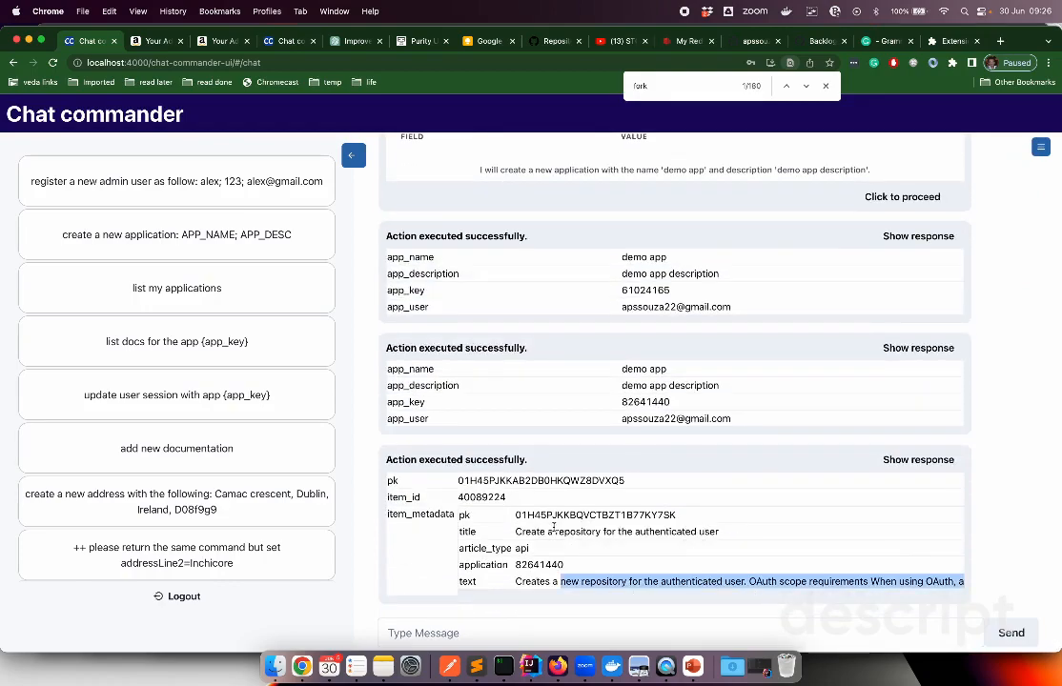
Send the suggested "update user session with app" command with the new application's app_key in place of the placeholder.
double_click(646, 402)
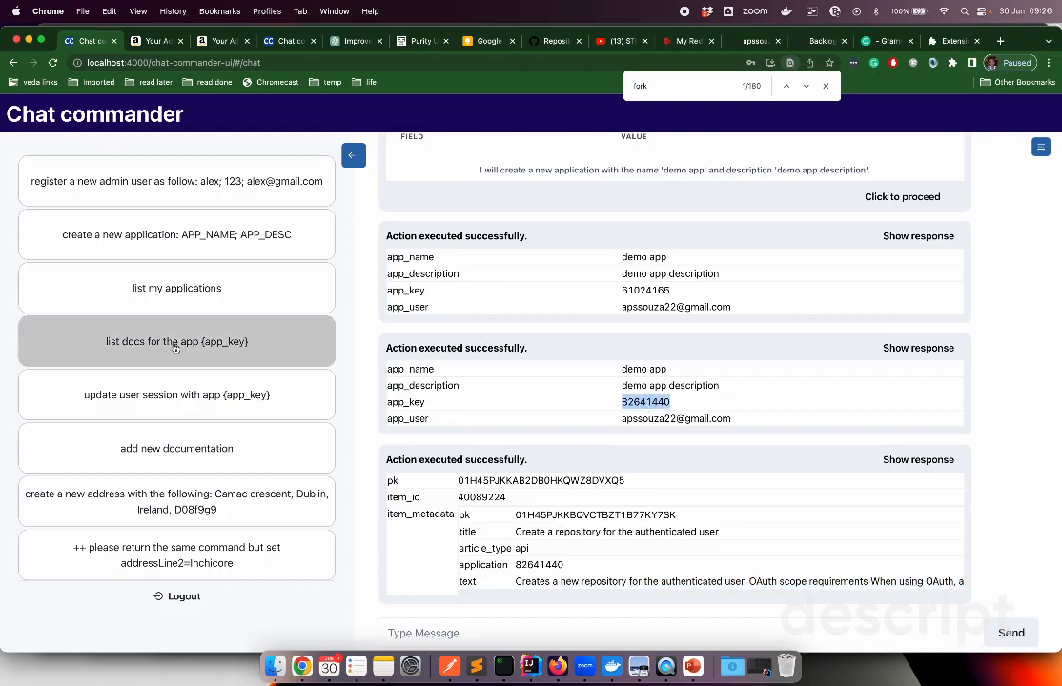
left_click(162, 403)
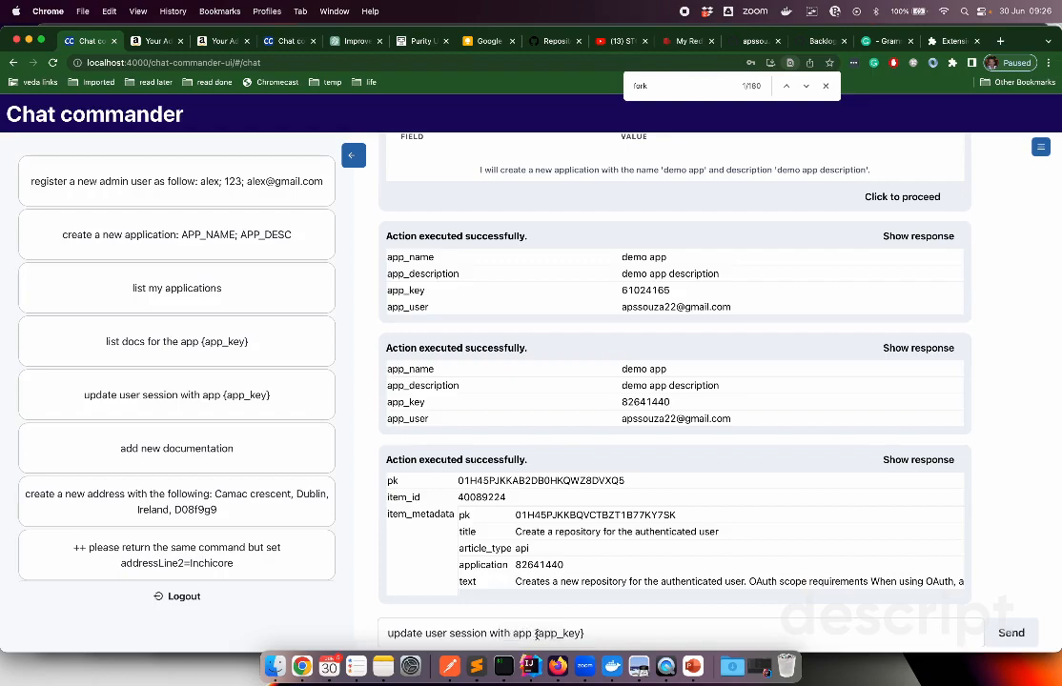
left_click_drag(534, 632, 620, 632)
key("super+v")
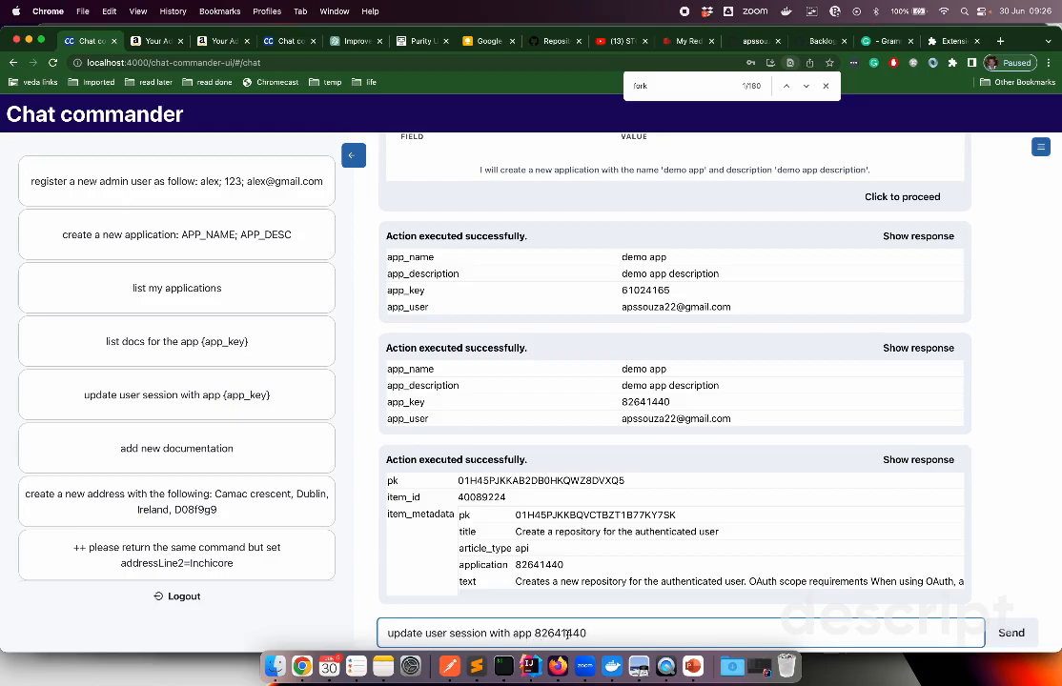
left_click(1011, 633)
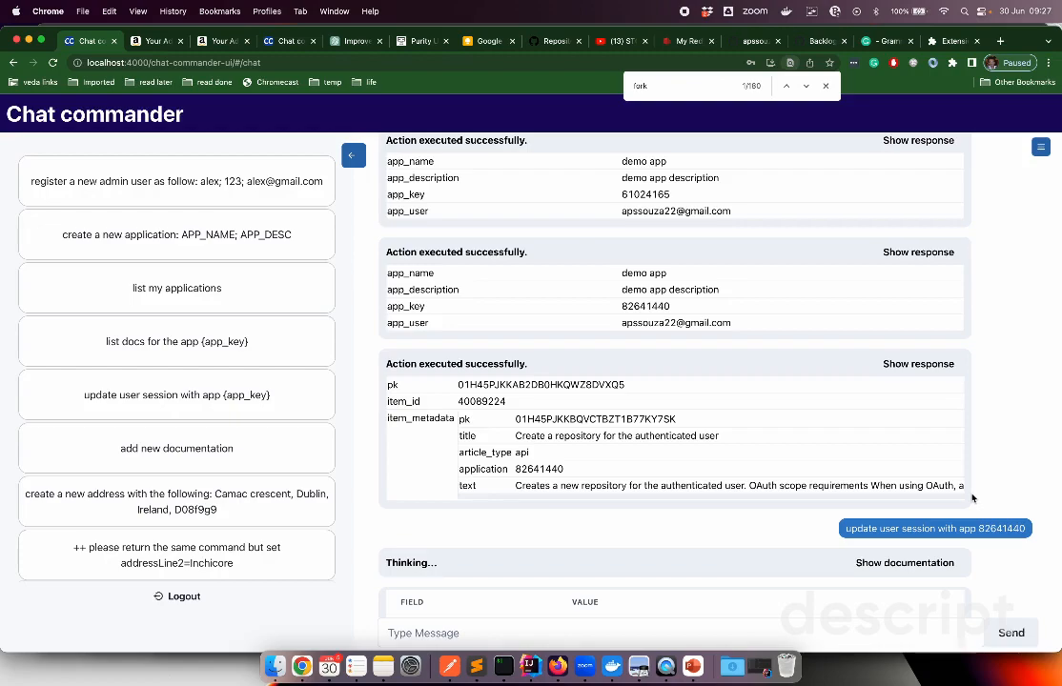
Proceed with the proposed user session update and check the response message.
left_click(705, 494)
left_click(908, 594)
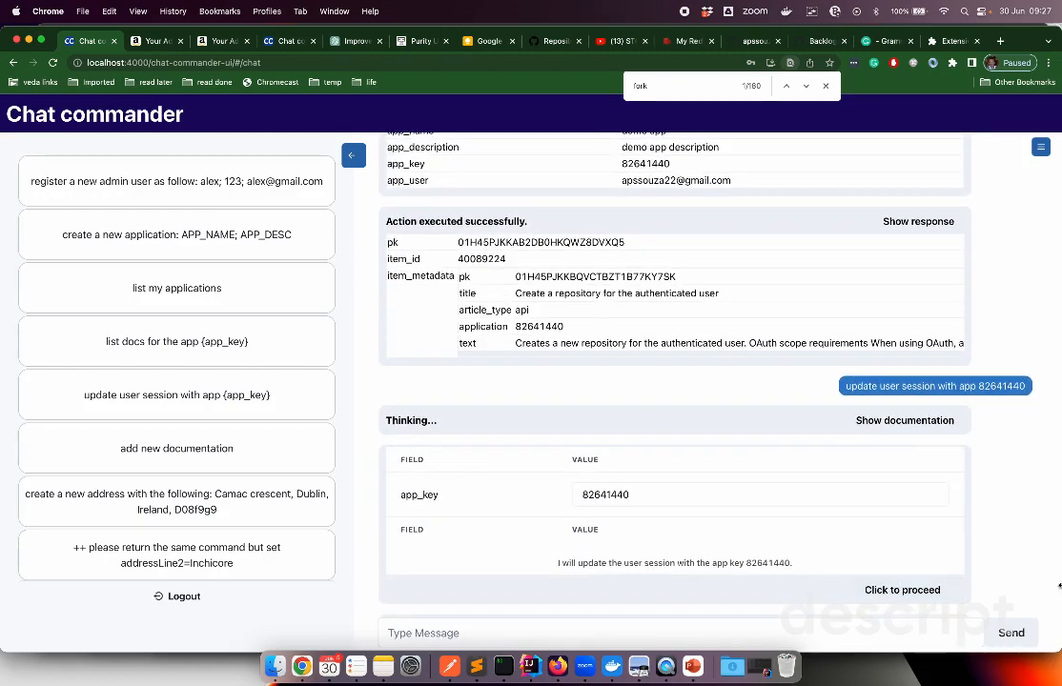
left_click_drag(667, 589, 554, 513)
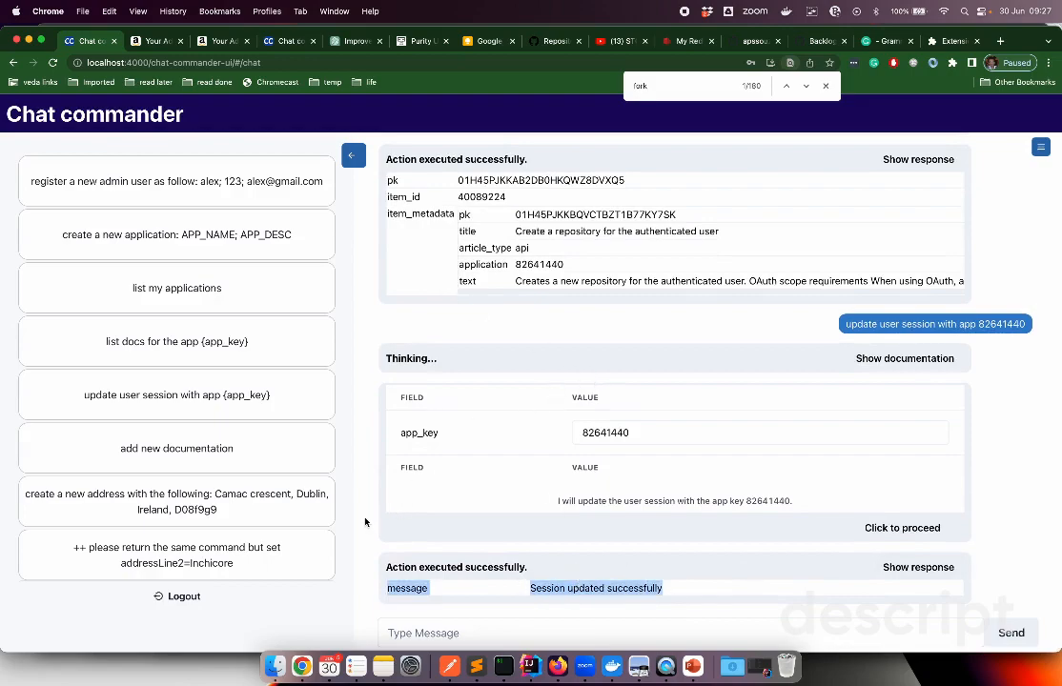
Begin the chat message with "create" and examine the parameters in the full text of the added documentation, through allow_rebase_merge.
left_click(440, 632)
type("create")
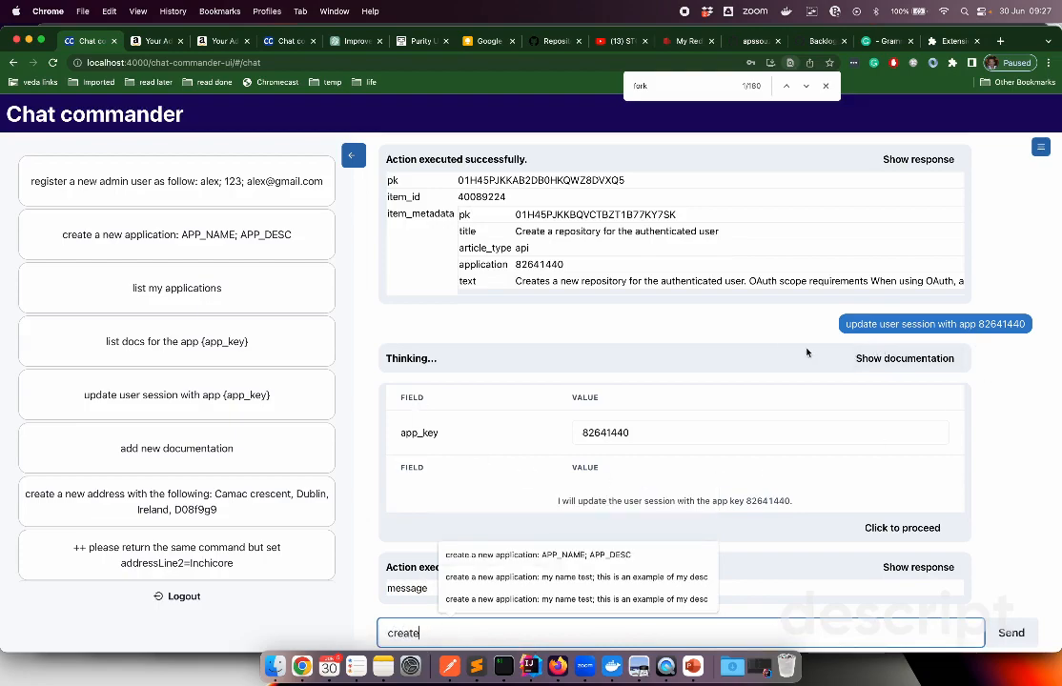
scroll(858, 381, "up", 3)
scroll(953, 419, "right", 1)
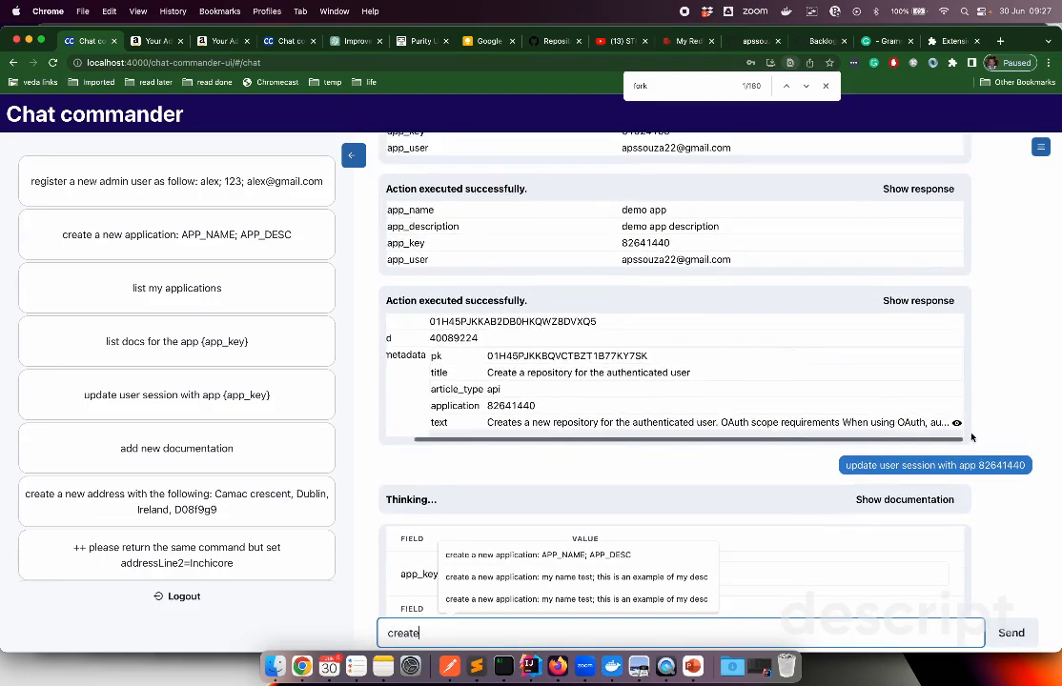
left_click(956, 422)
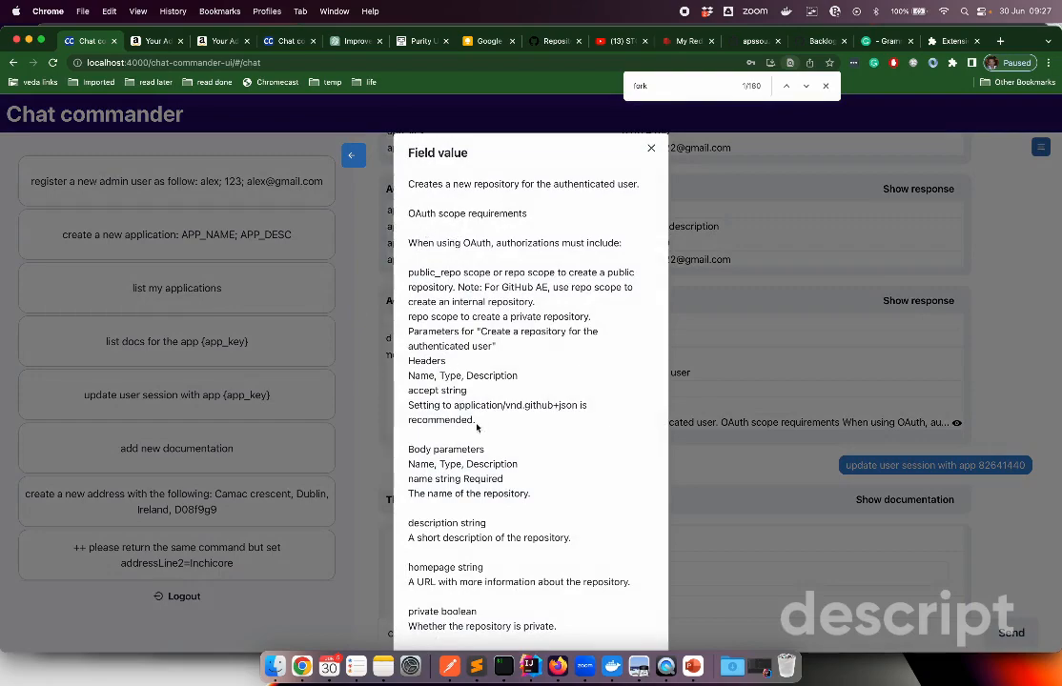
scroll(477, 424, "down", 5)
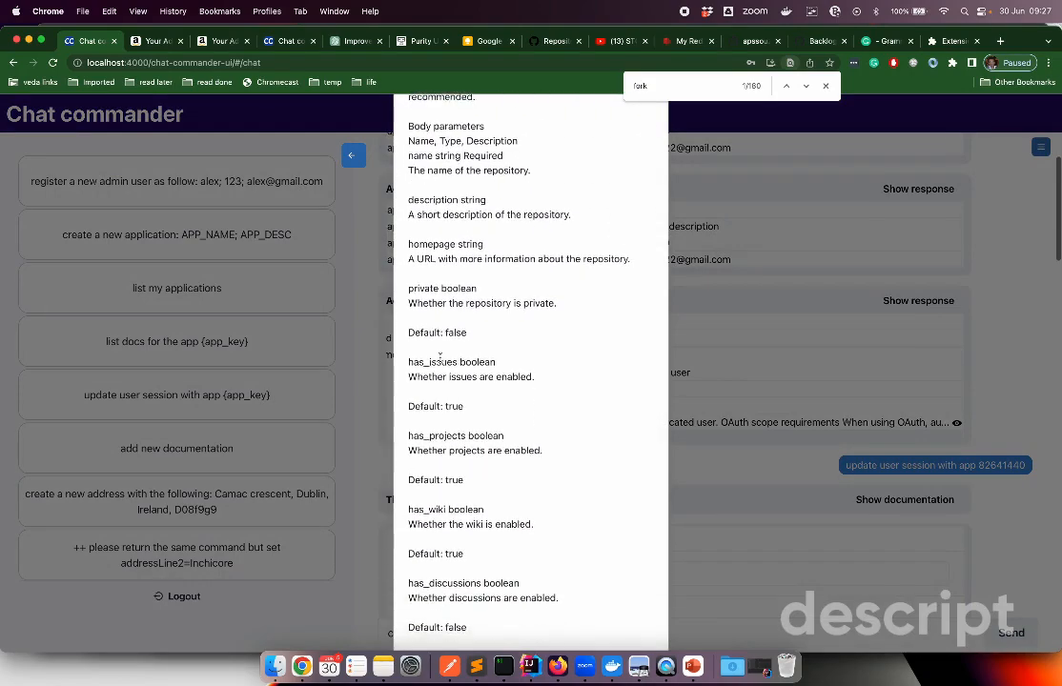
scroll(445, 439, "down", 4)
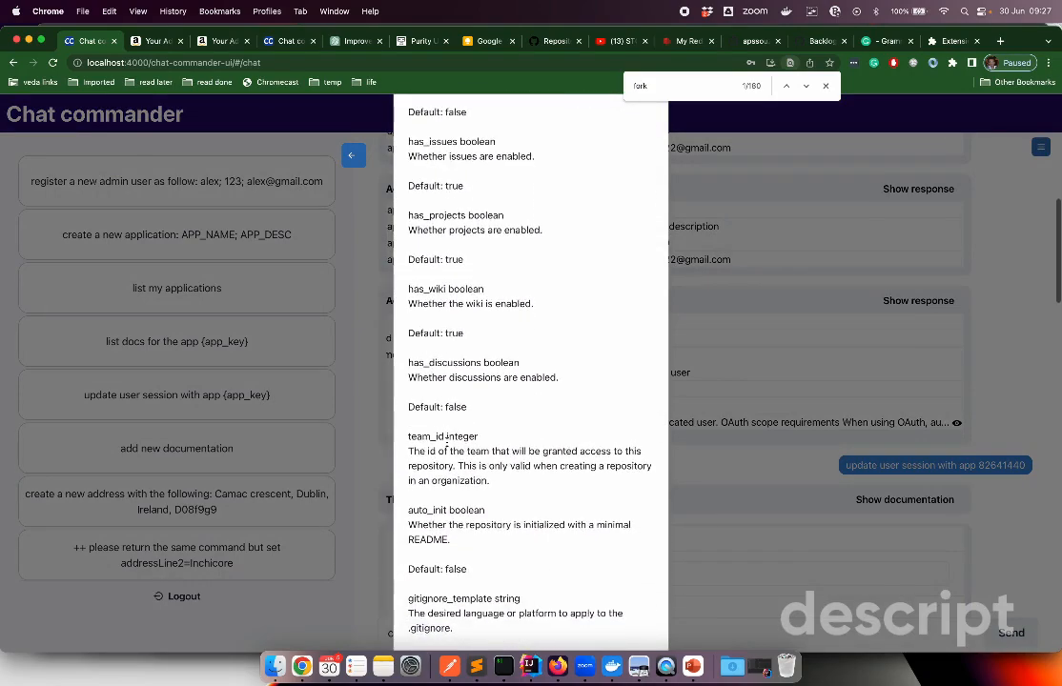
scroll(446, 440, "down", 1)
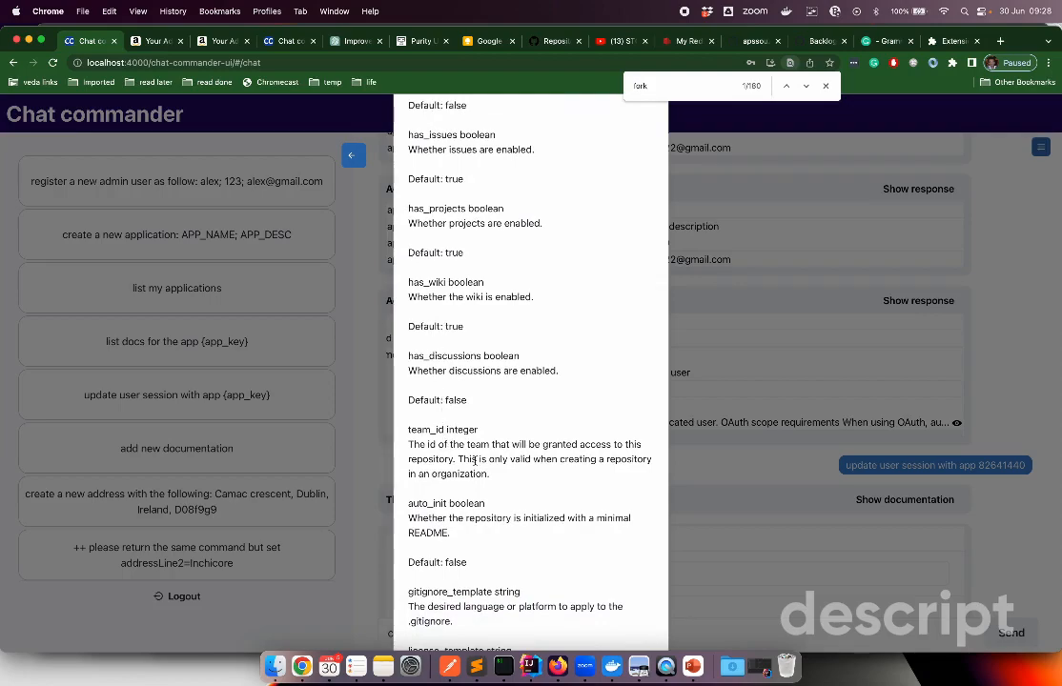
scroll(475, 460, "down", 2)
scroll(476, 465, "down", 6)
scroll(497, 463, "down", 2)
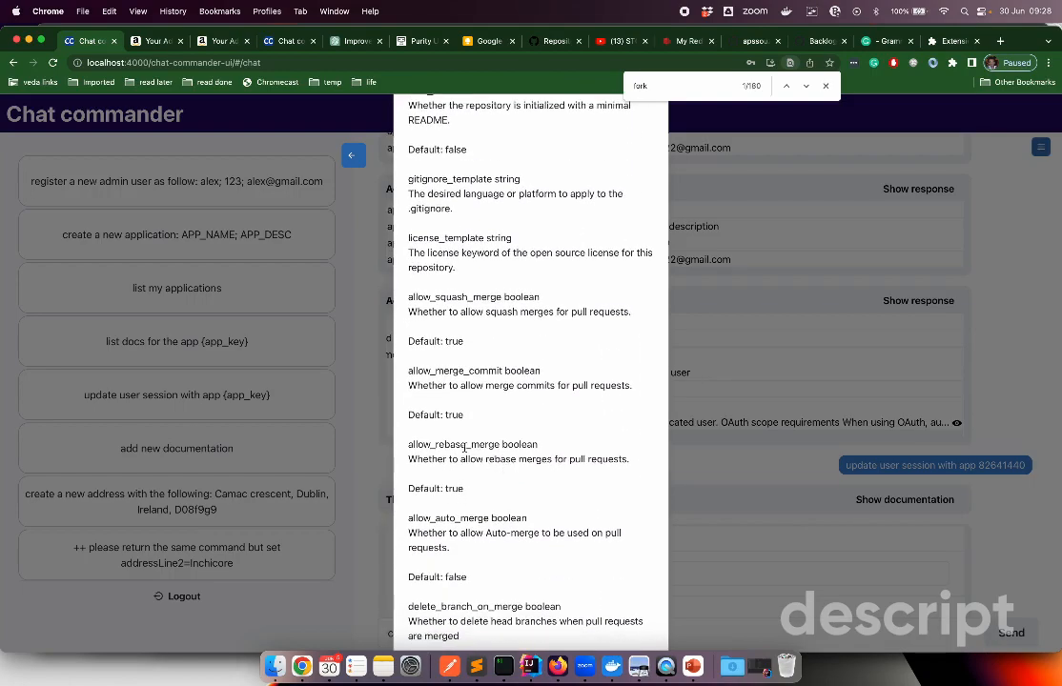
double_click(467, 444)
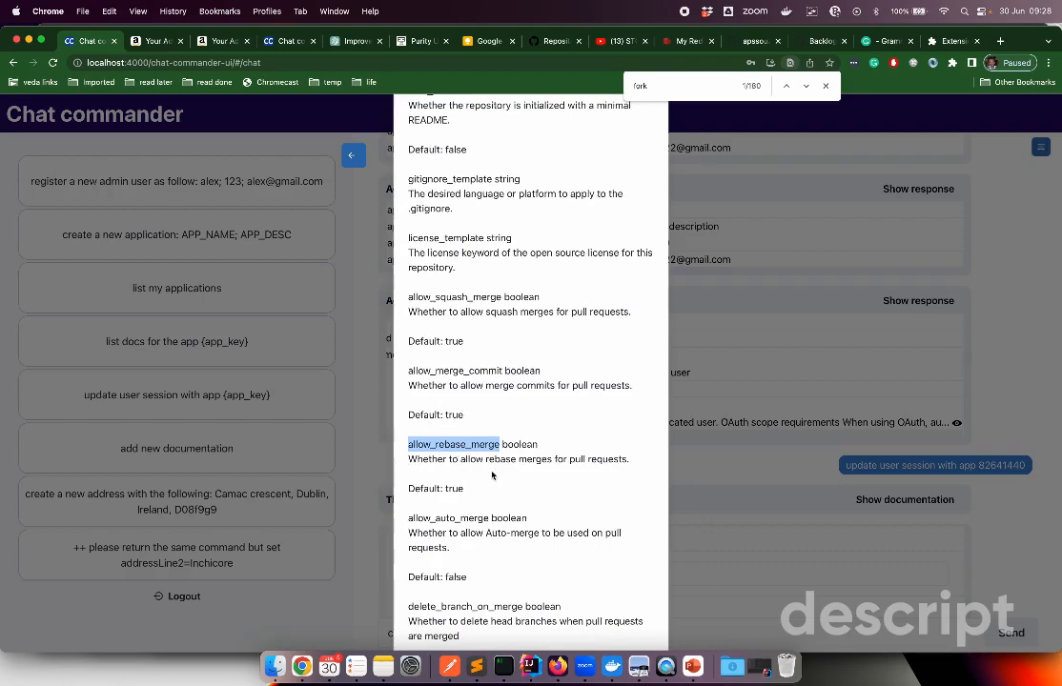
left_click(681, 536)
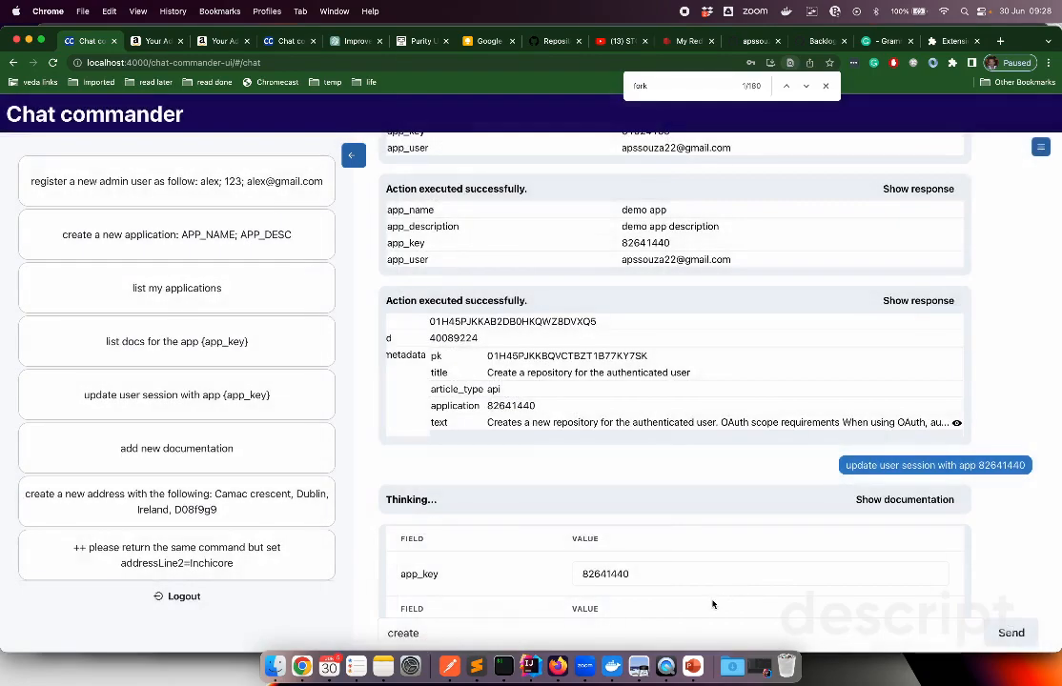
Continue the message so it reads "create a private repository and I want to allow rebase".
left_click(555, 631)
type("a ")
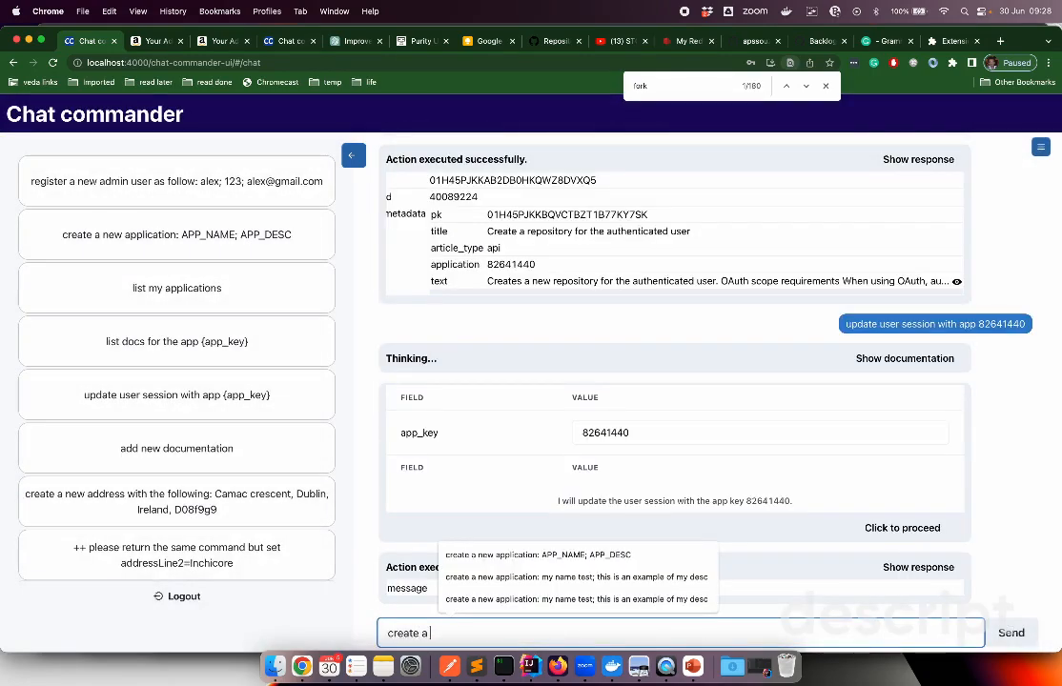
type("private repositor")
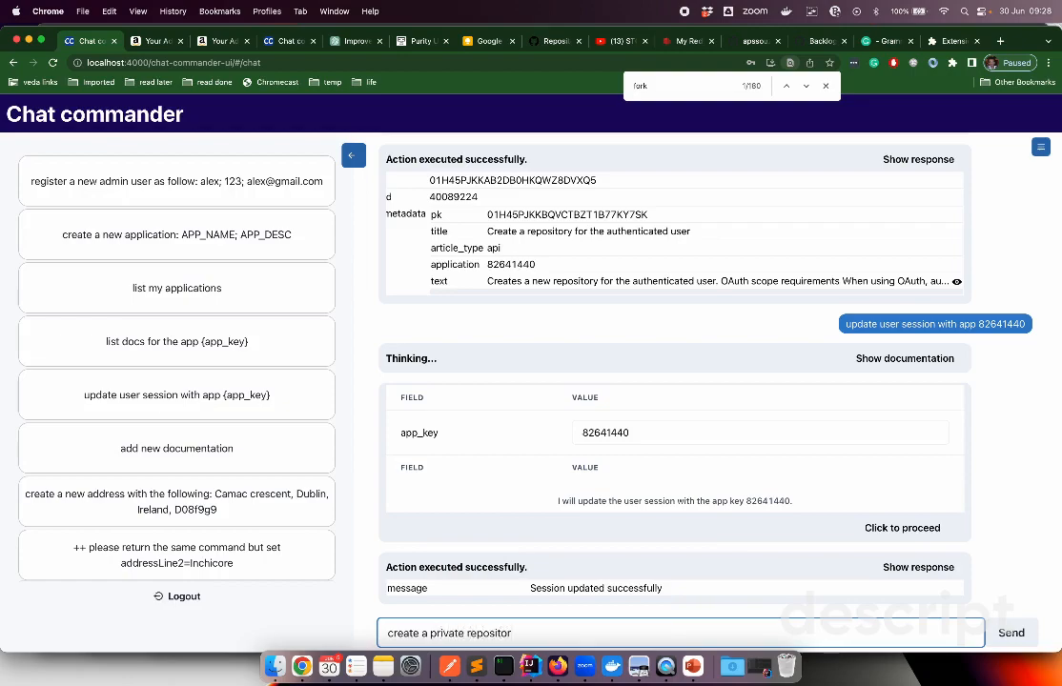
type("y and I want to allow rebase")
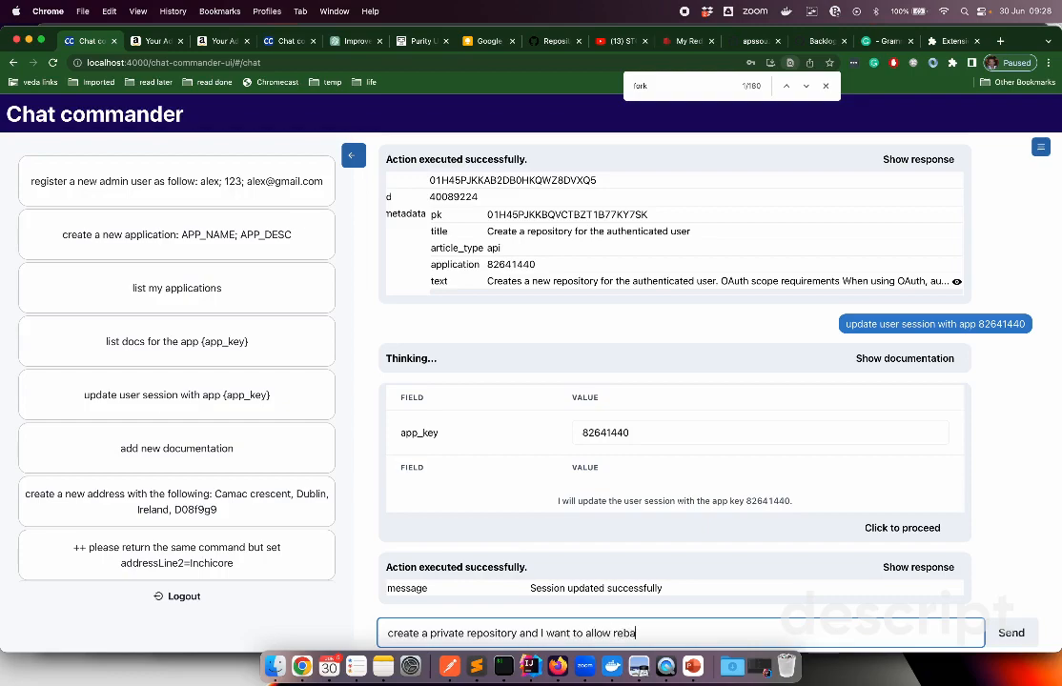
Replace the rebase wording at the message's end with the allow_squash_merge parameter name copied from the documentation text.
left_click(956, 282)
scroll(495, 515, "down", 4)
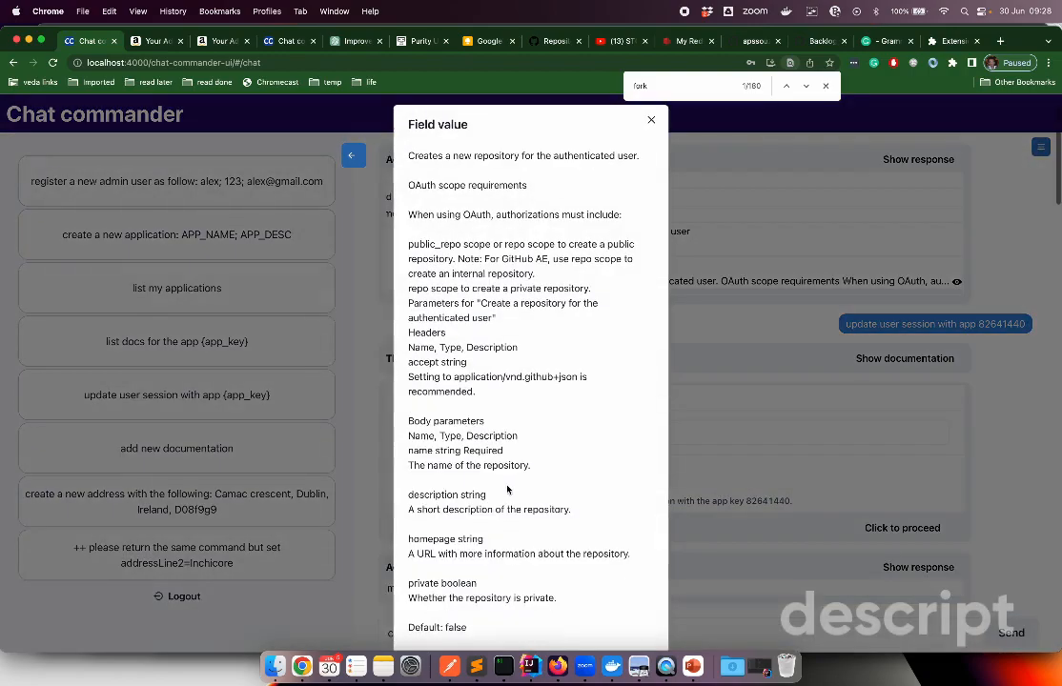
scroll(489, 530, "down", 5)
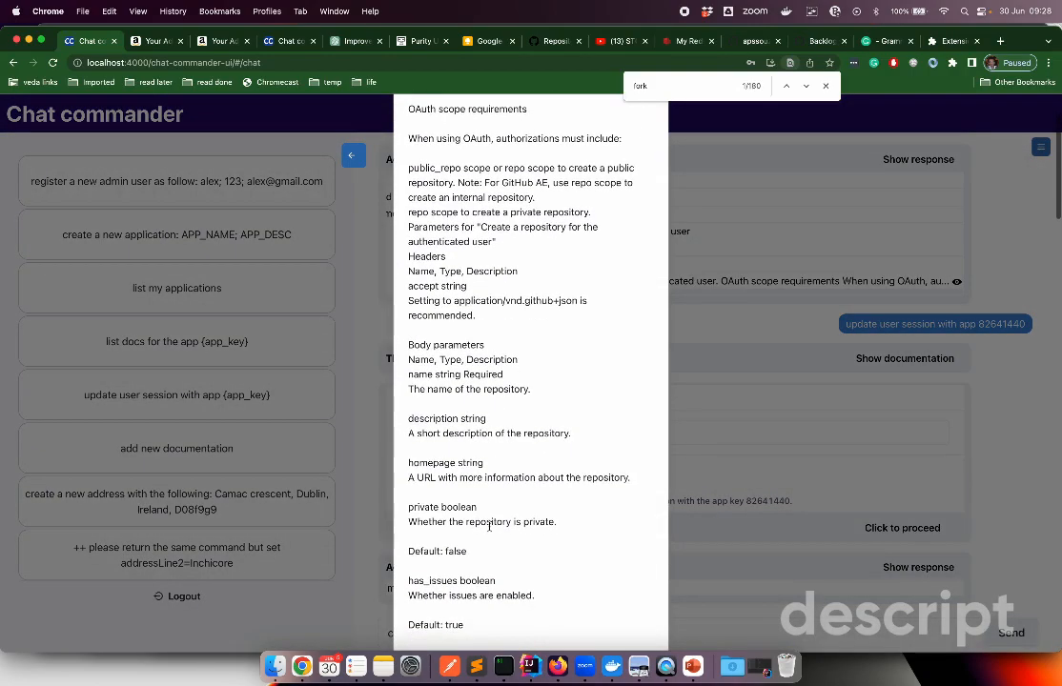
scroll(491, 530, "down", 4)
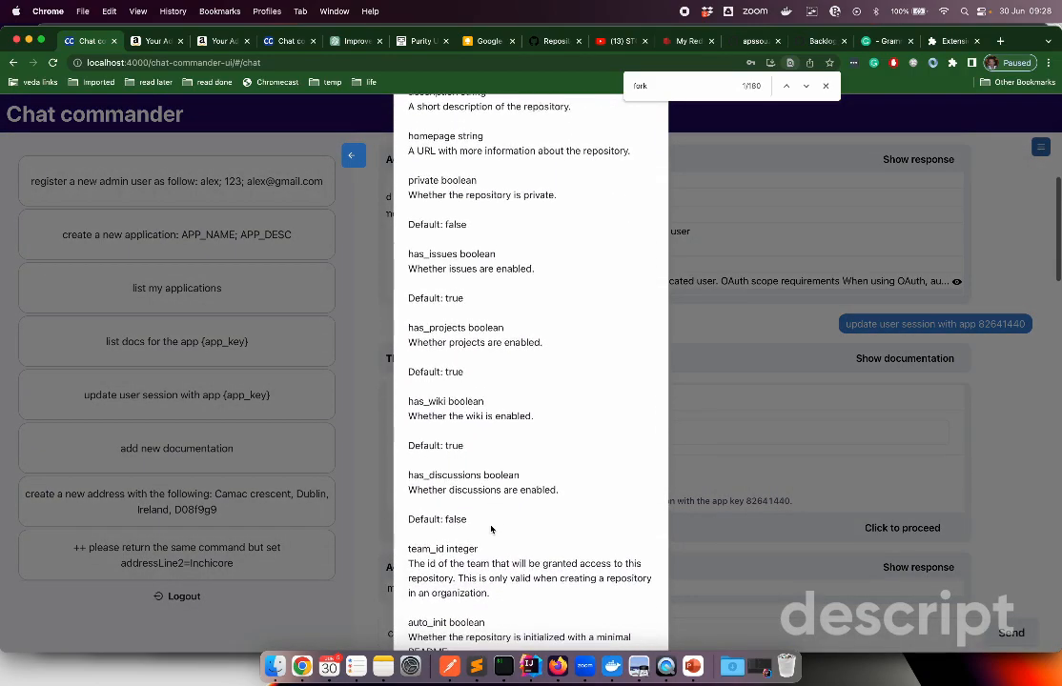
scroll(491, 530, "down", 4)
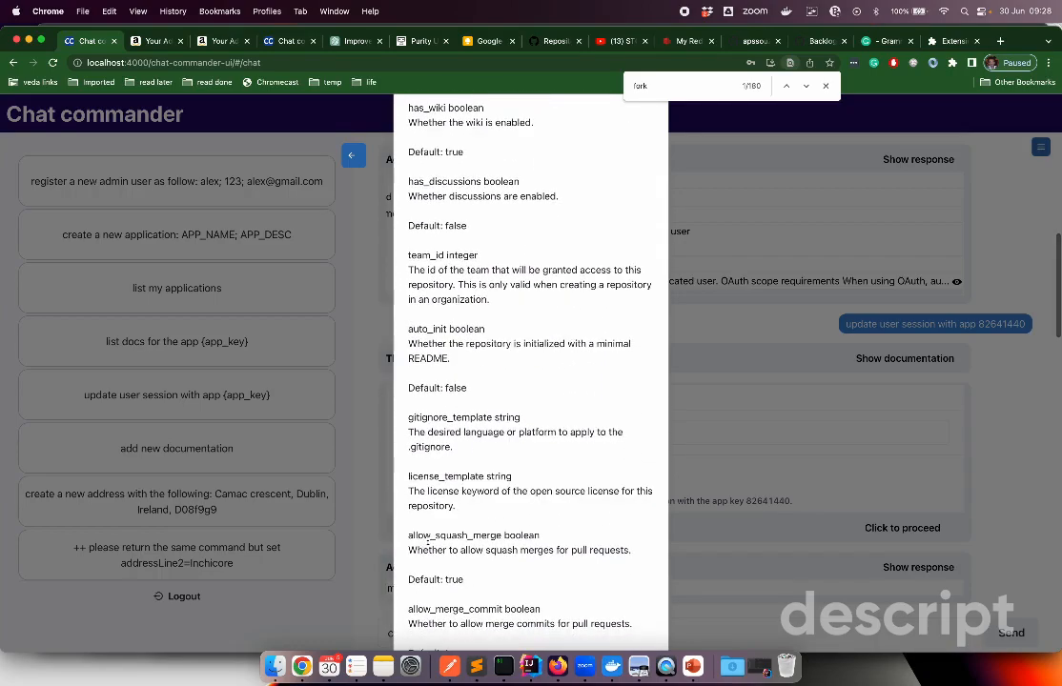
double_click(455, 536)
key("super+c")
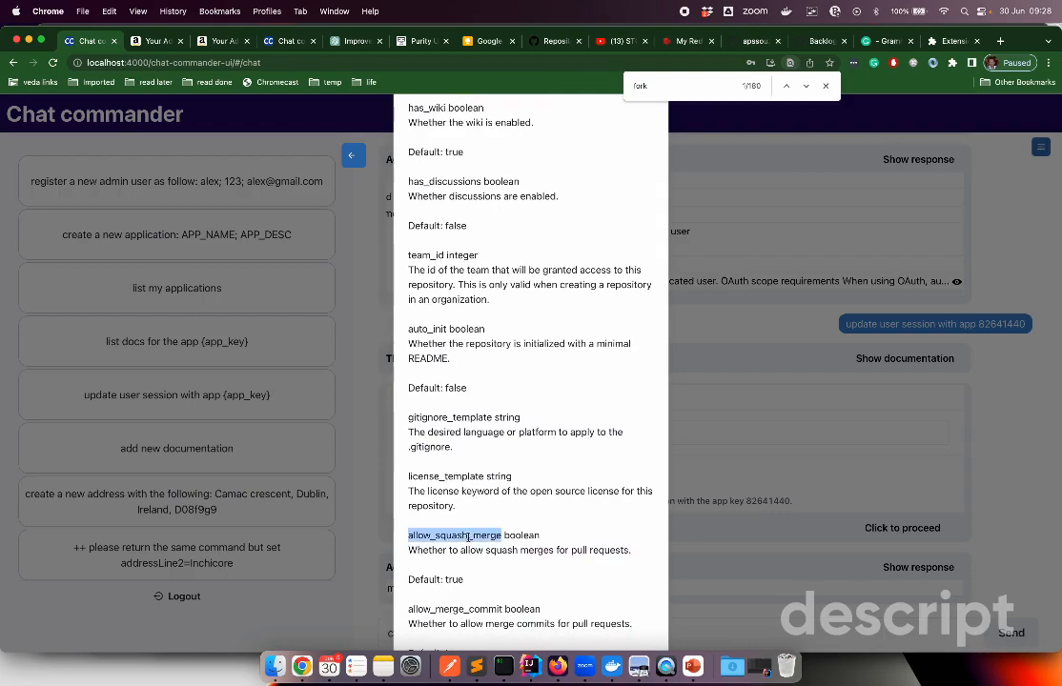
left_click(855, 473)
double_click(629, 633)
key("super+v")
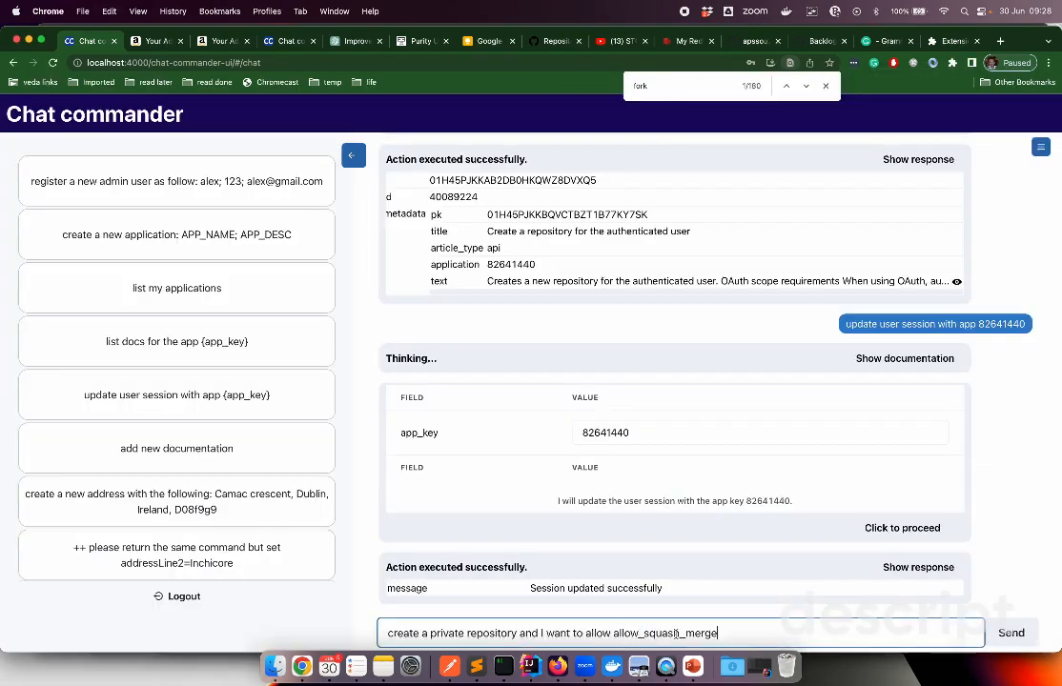
Reword the end of the message and send "create a private repository and I want to allow squash merge".
left_click_drag(611, 635, 764, 633)
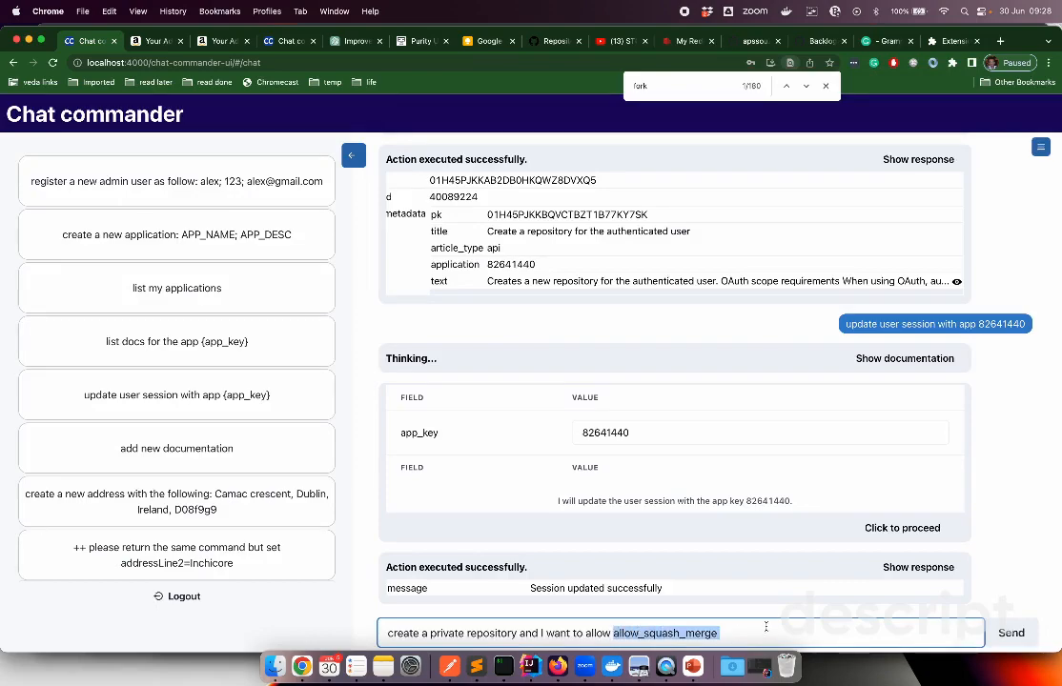
type("squash ")
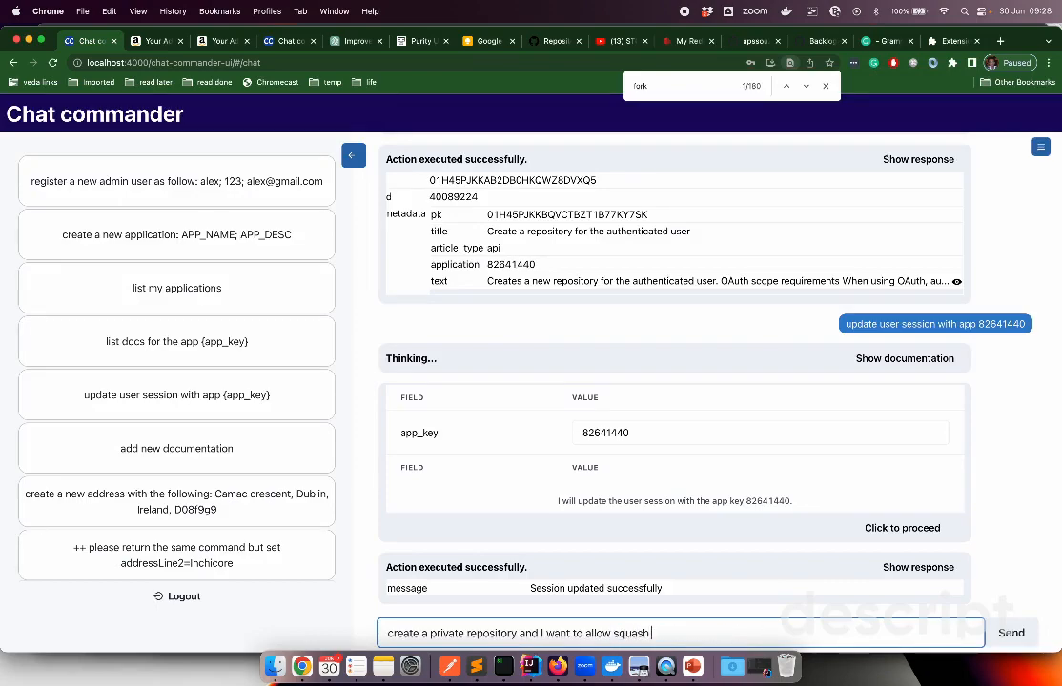
type("merge")
key("Return")
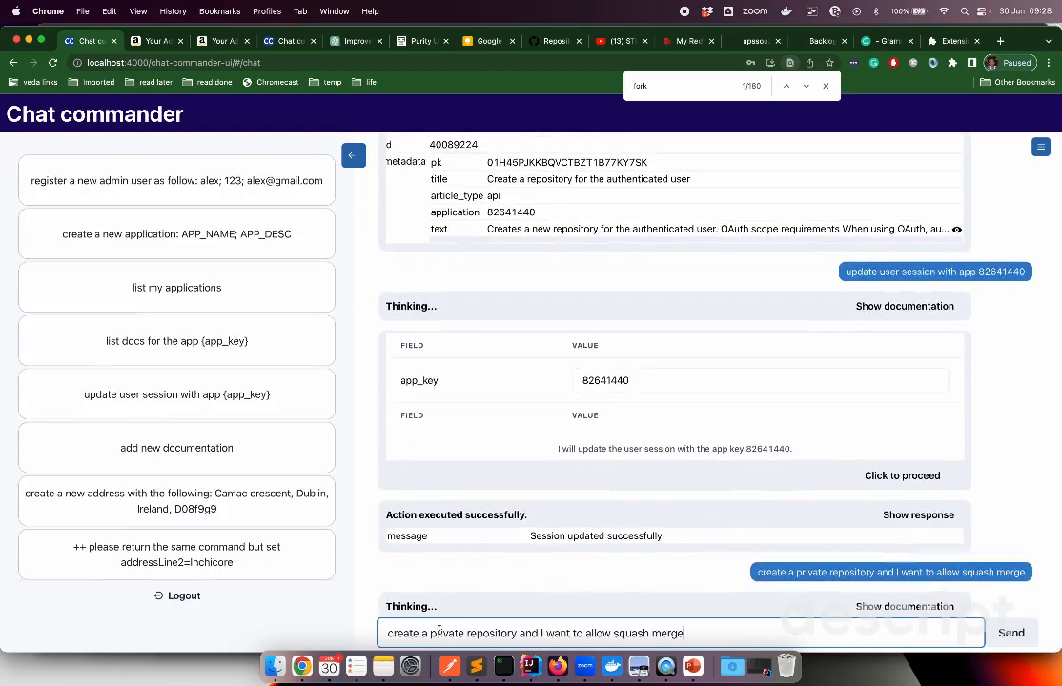
left_click_drag(428, 632, 507, 634)
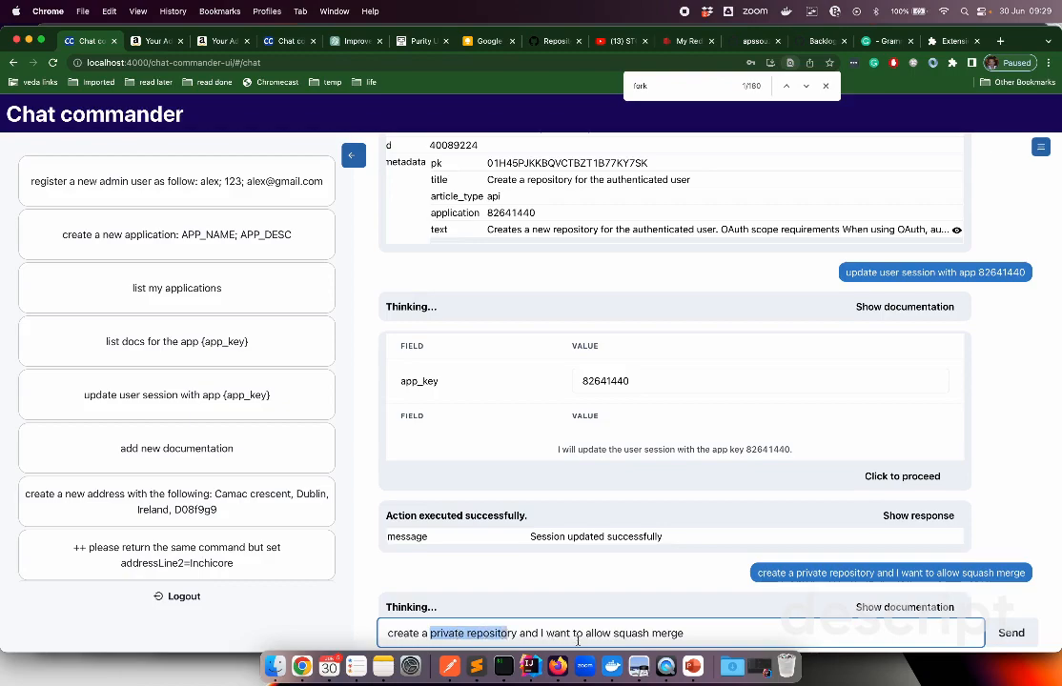
left_click_drag(585, 635, 701, 637)
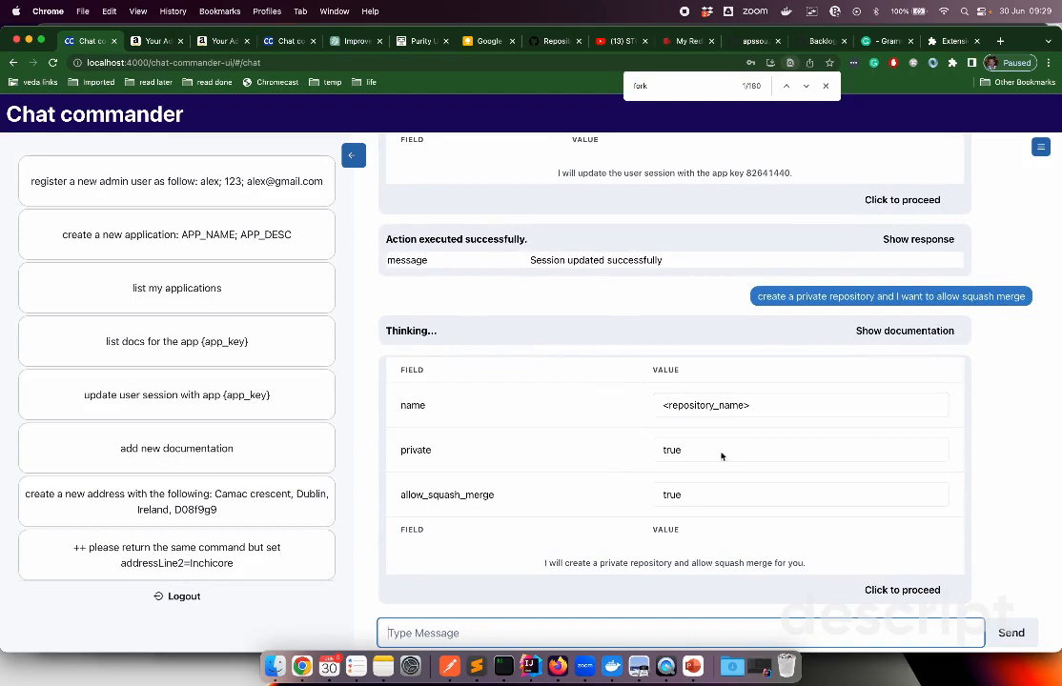
Replace the <repository_name> placeholder in the proposed request's name field with "demo app".
triple_click(726, 407)
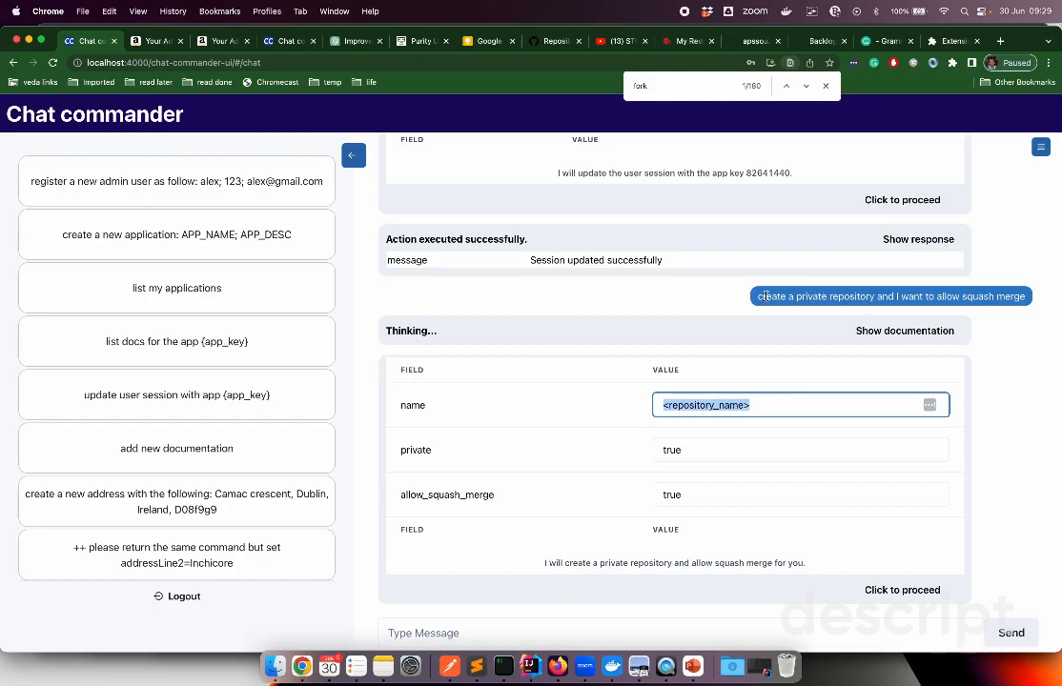
left_click_drag(759, 296, 1025, 298)
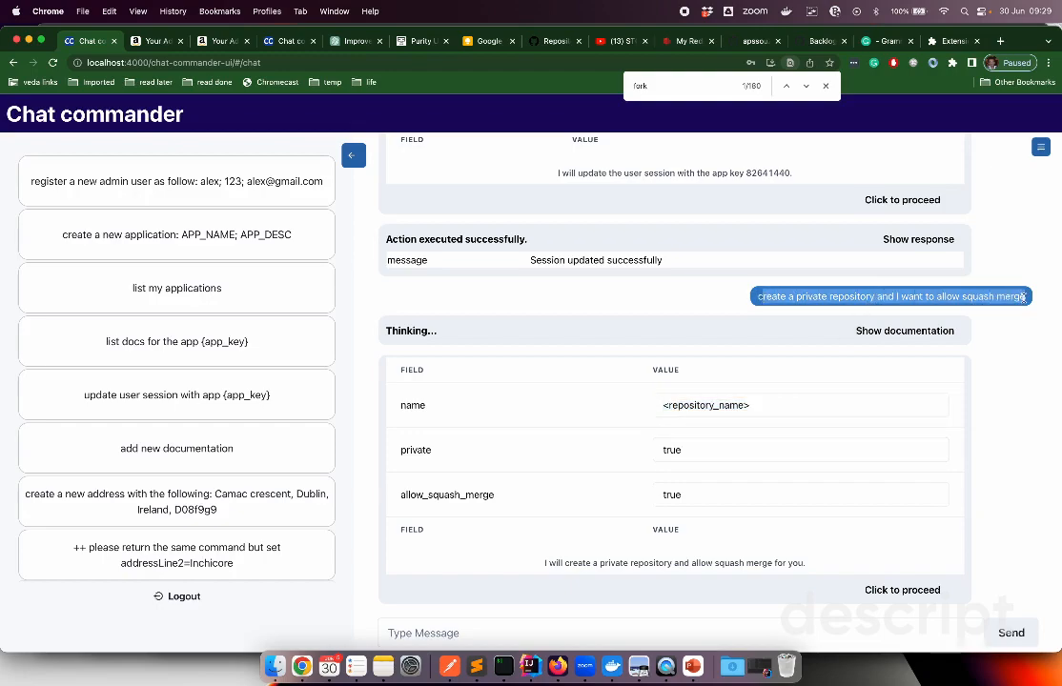
left_click(790, 409)
left_click_drag(790, 409, 633, 408)
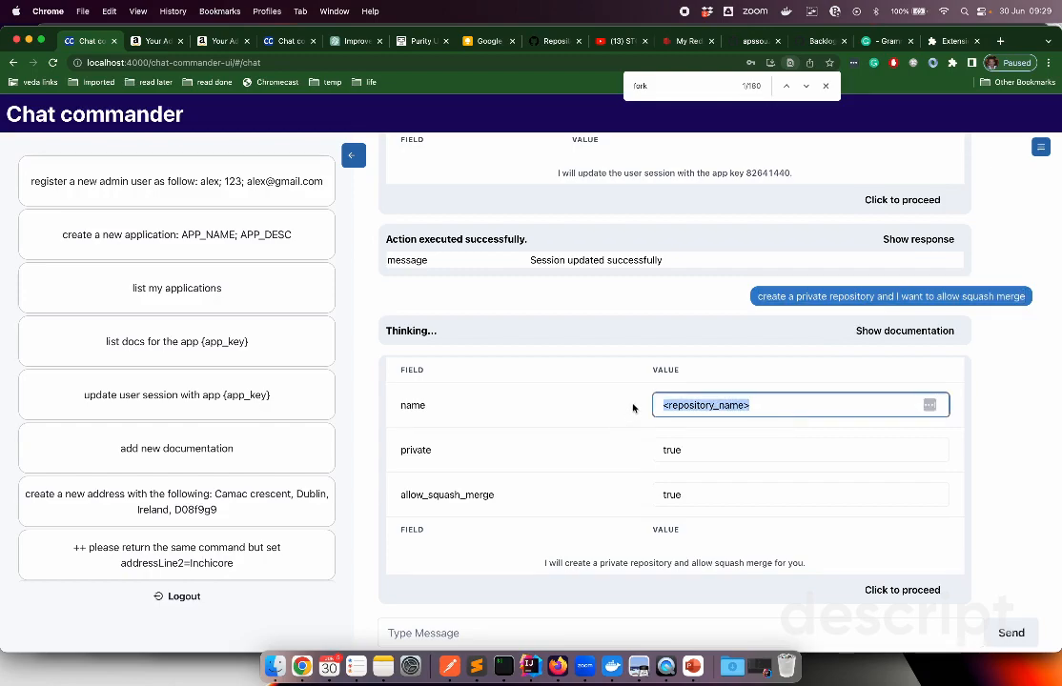
type("apps")
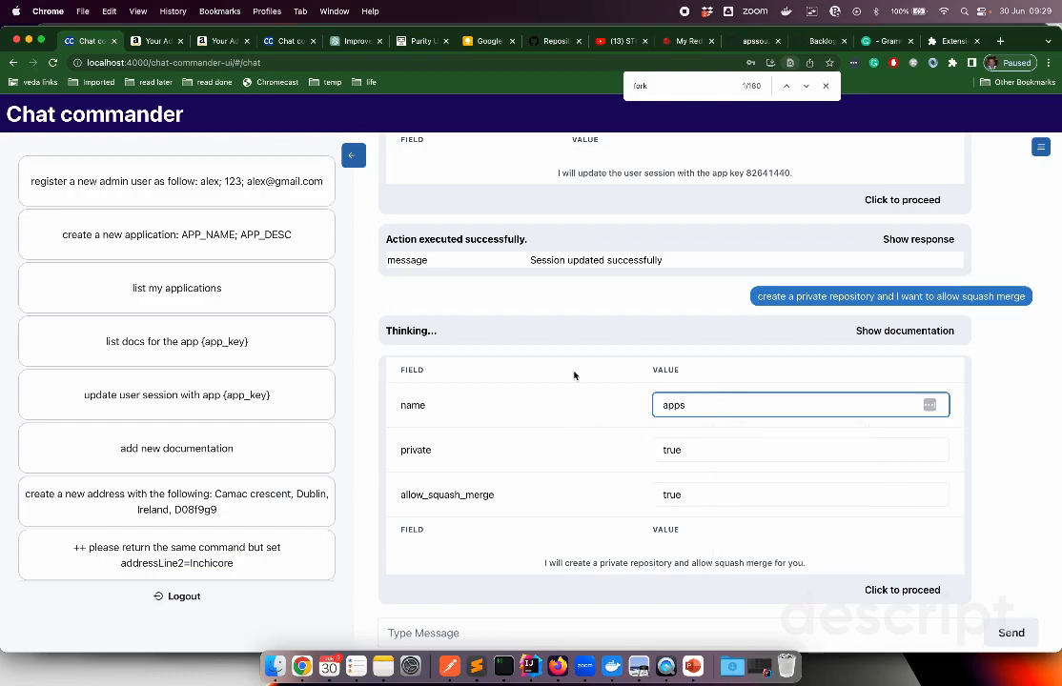
key("BackSpace")
key("BackSpace")
key("BackSpace")
key("BackSpace")
type("demo app")
Check the private value, proceed with creating the repository, and examine the response and its name field.
double_click(681, 450)
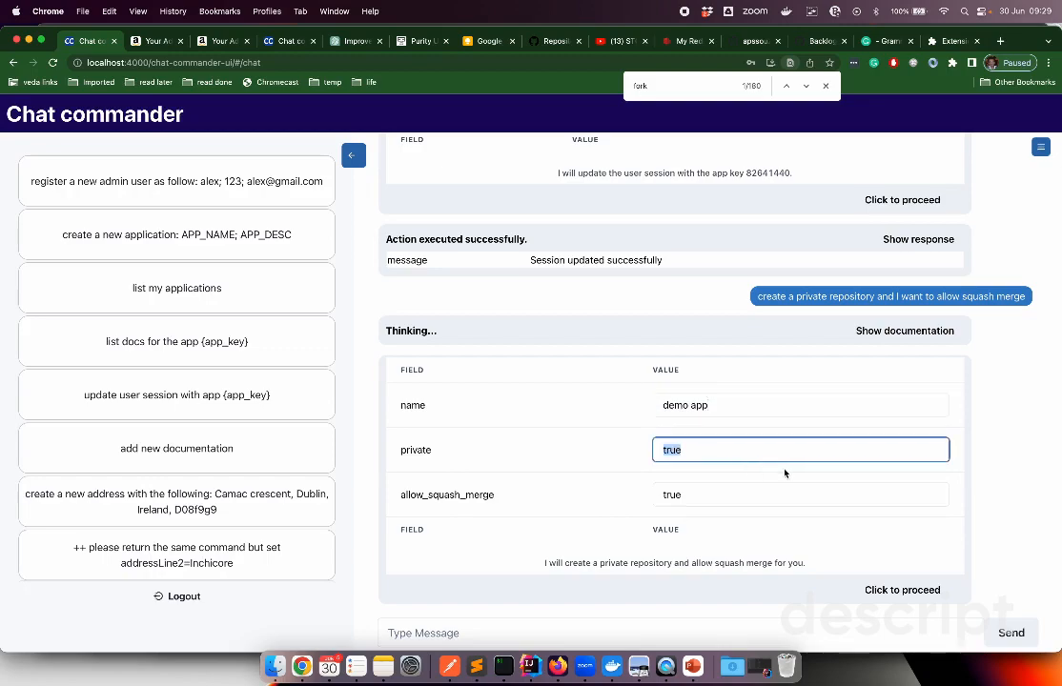
left_click(884, 588)
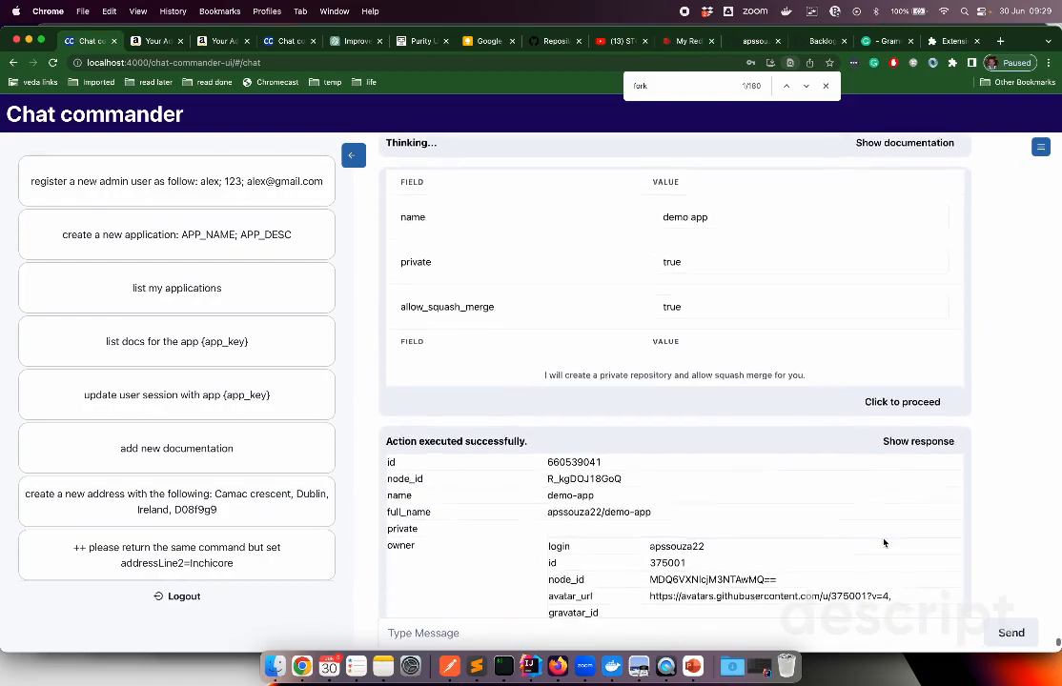
scroll(883, 543, "down", 5)
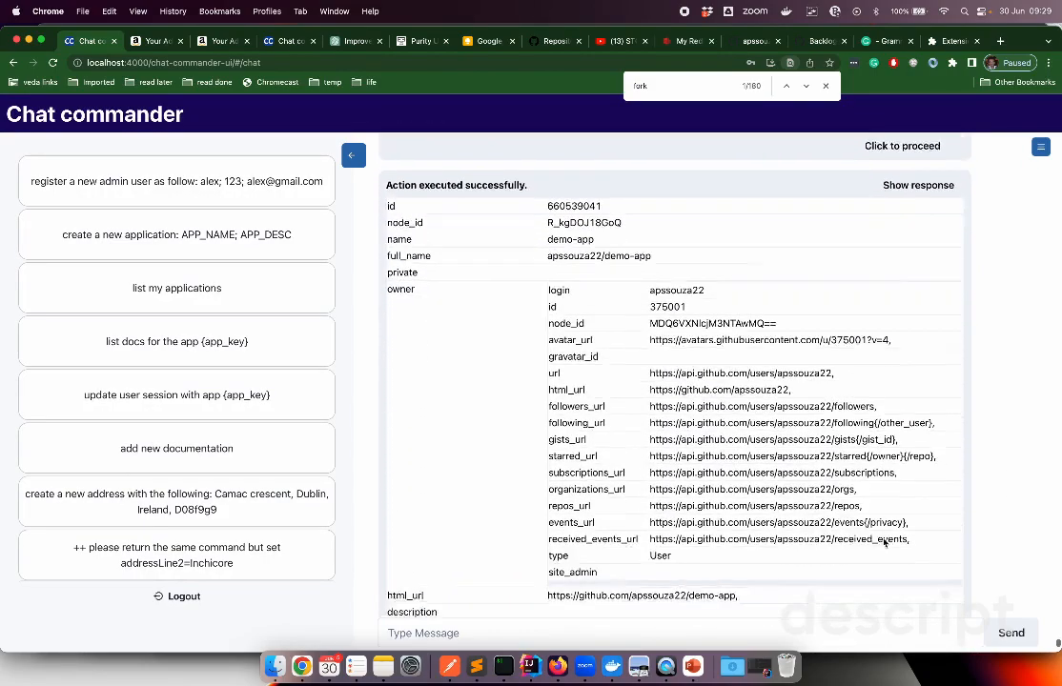
scroll(883, 543, "down", 5)
scroll(883, 543, "up", 7)
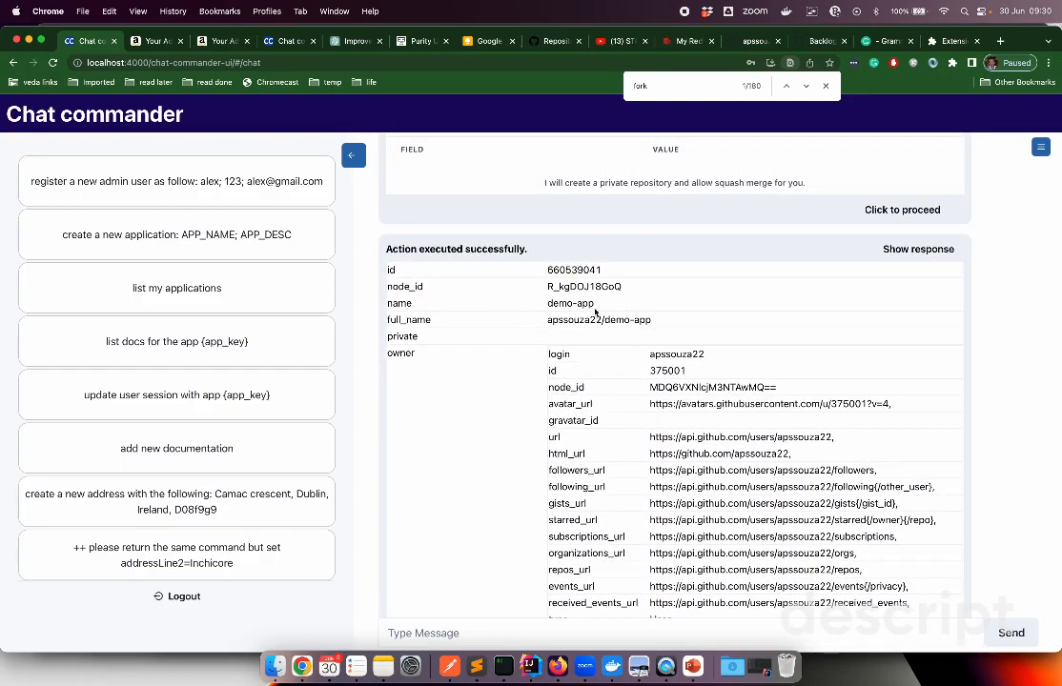
left_click_drag(594, 303, 546, 303)
scroll(592, 346, "down", 10)
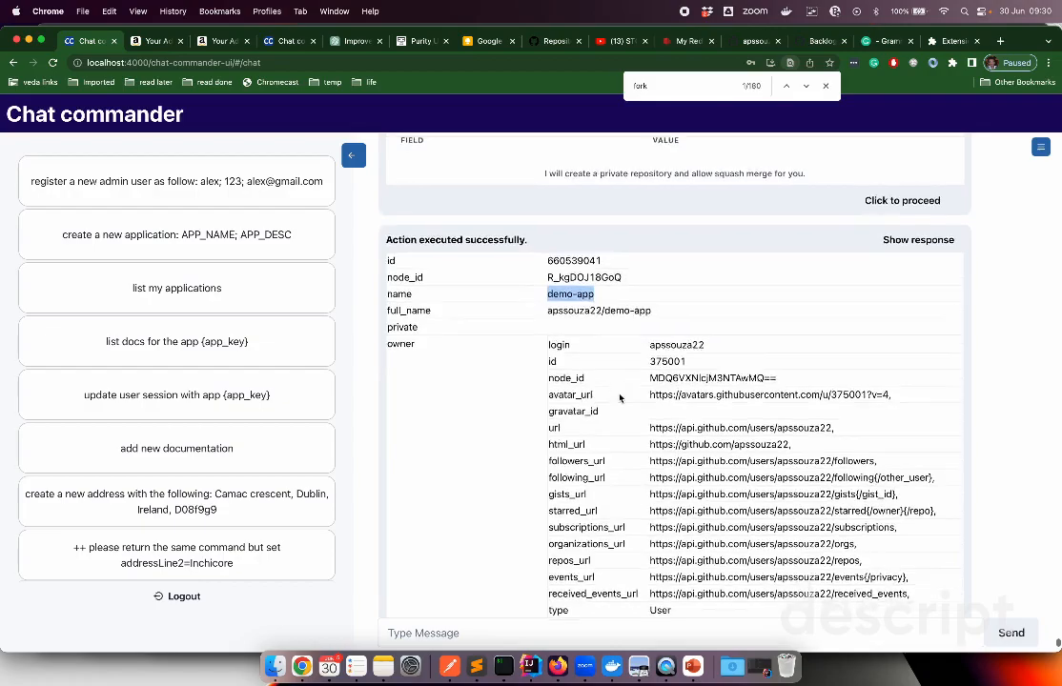
scroll(758, 422, "up", 15)
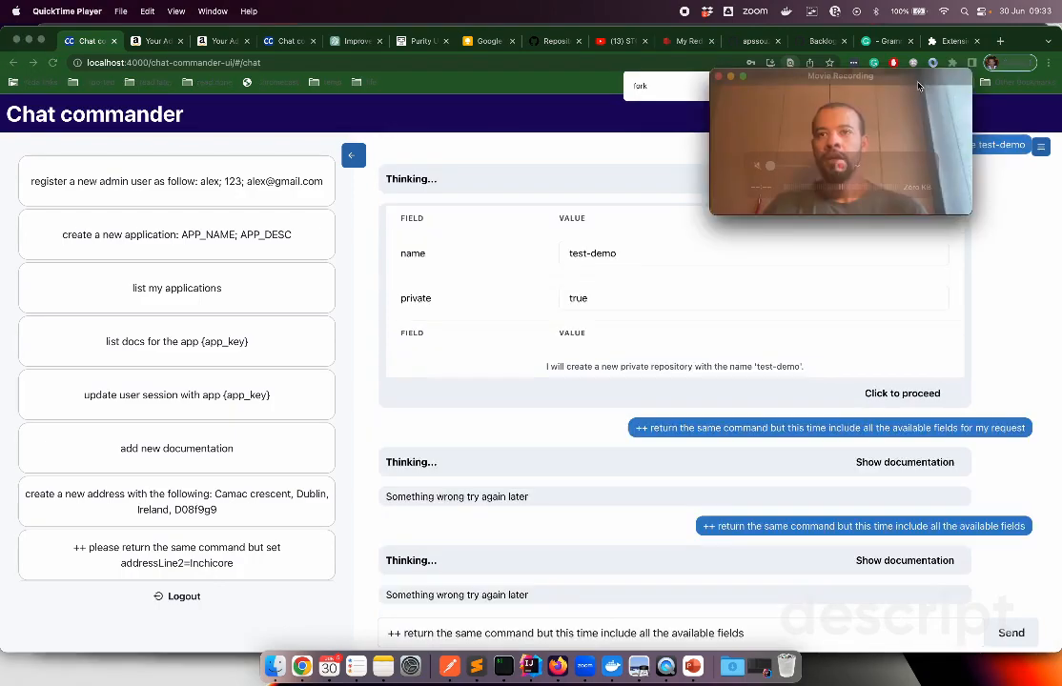
left_click_drag(806, 133, 498, 133)
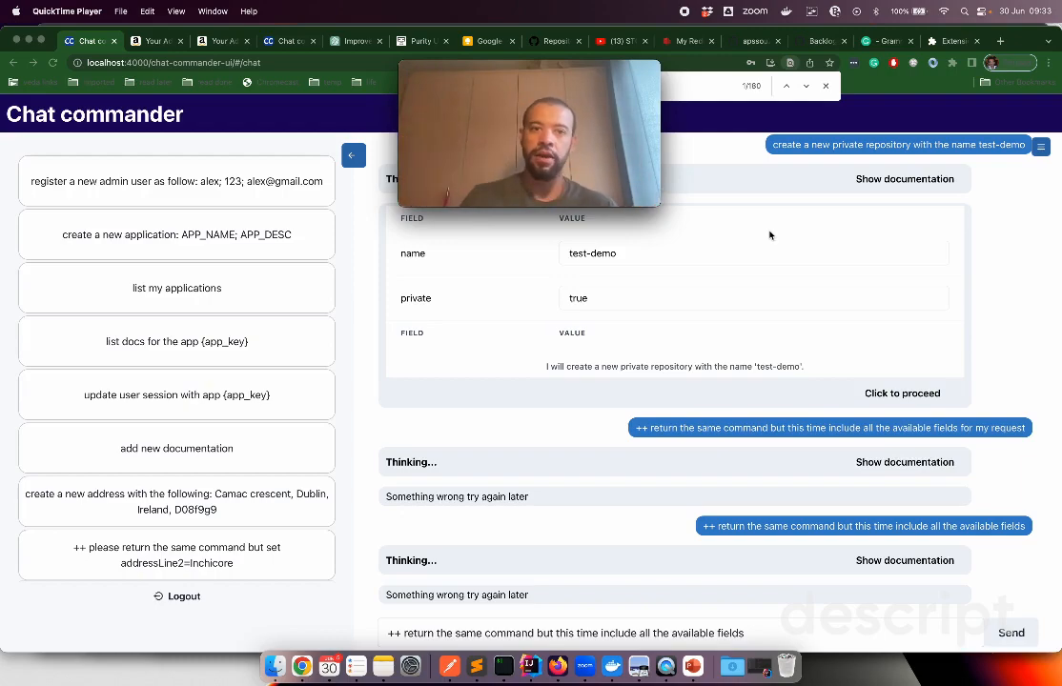
left_click(770, 234)
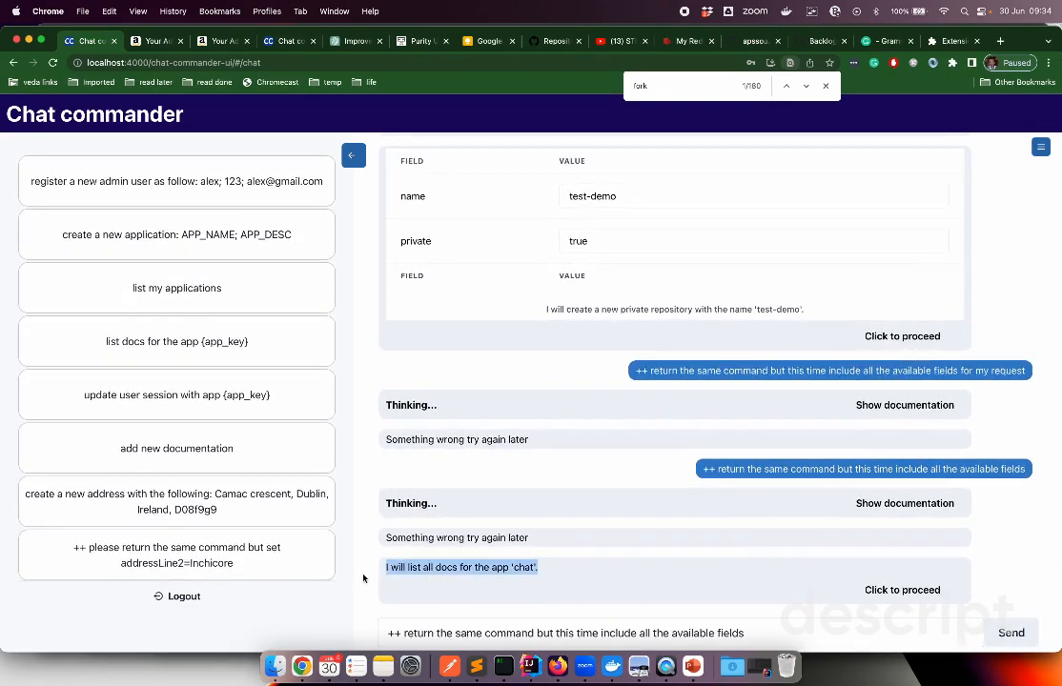
Reuse the "add new documentation" command from the command history and examine the text field of its proposed request.
left_click_drag(386, 569, 560, 570)
left_click(1041, 147)
left_click(1012, 178)
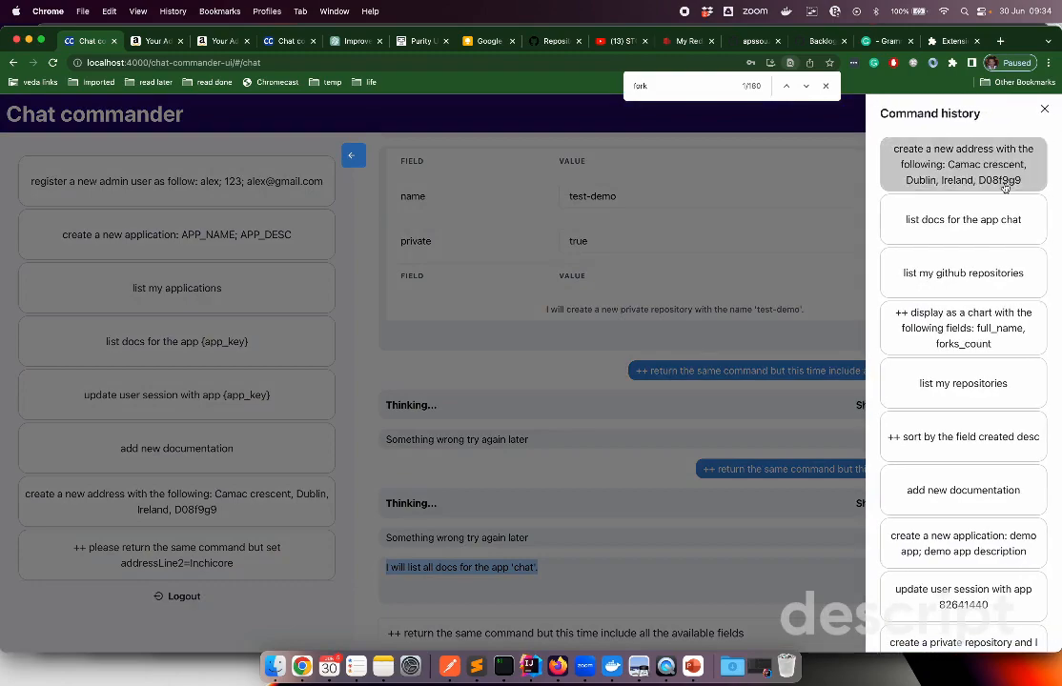
scroll(1001, 288, "down", 1)
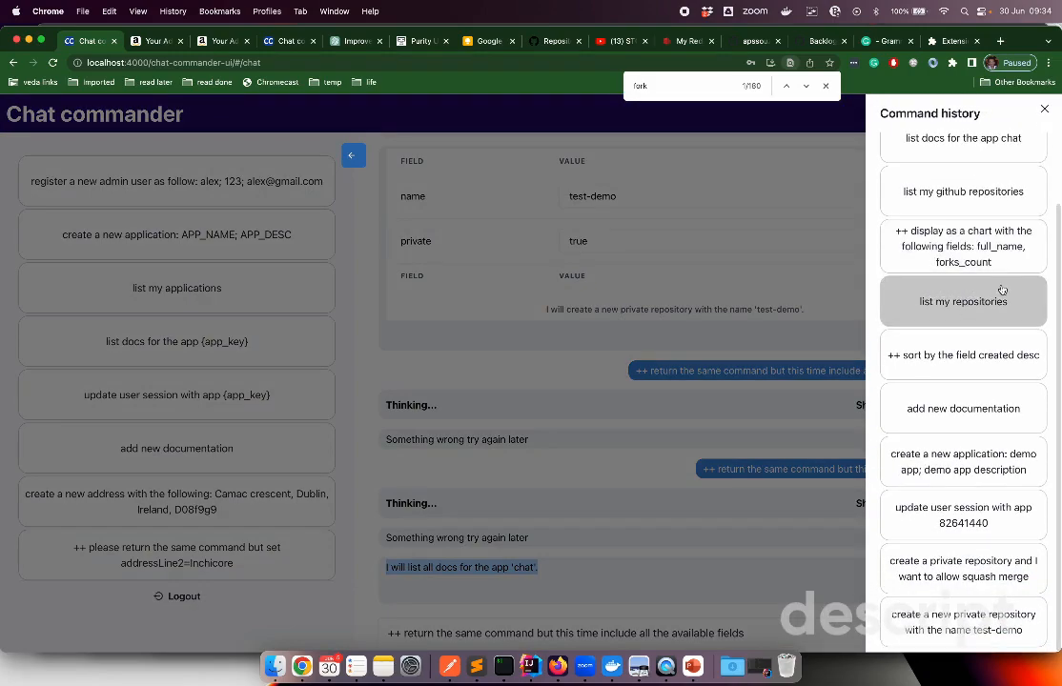
left_click(969, 405)
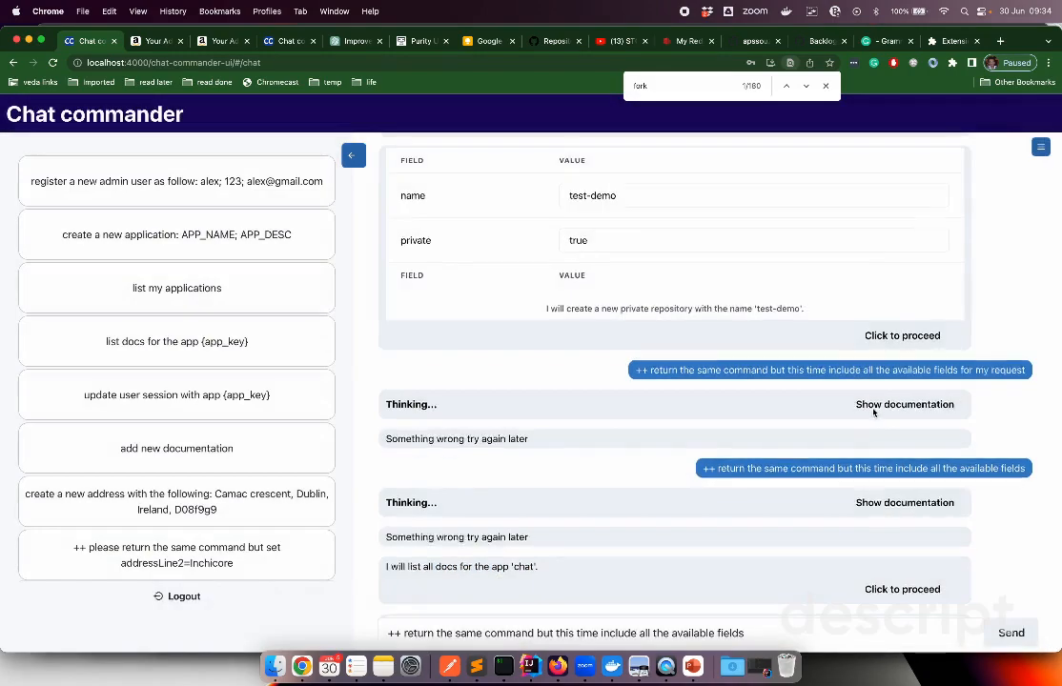
left_click_drag(757, 425, 472, 415)
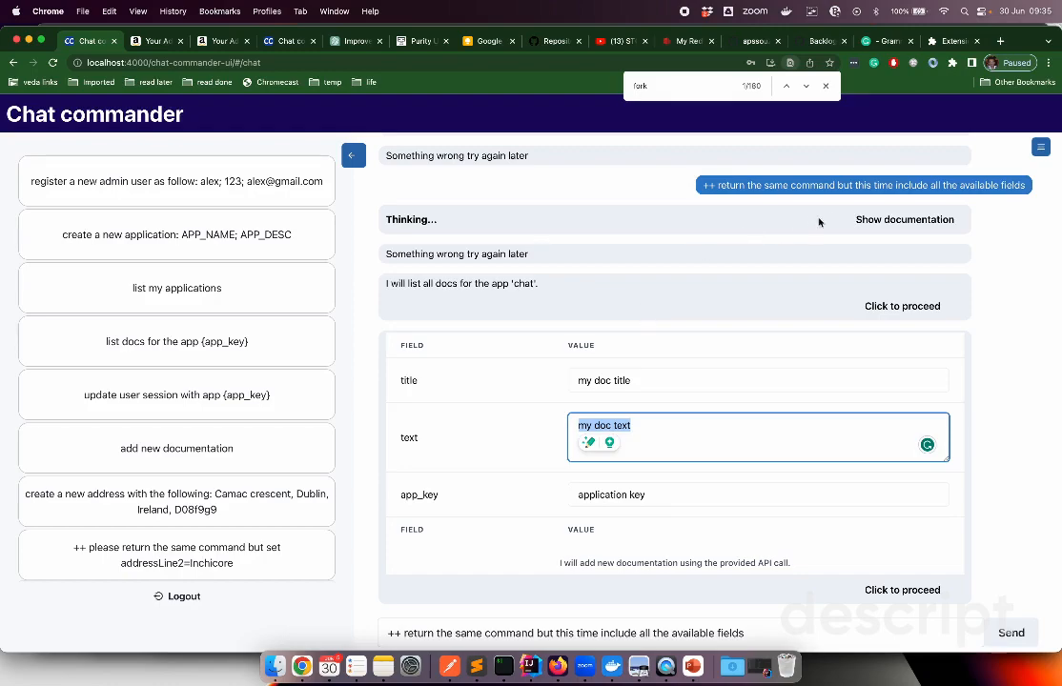
left_click(987, 459)
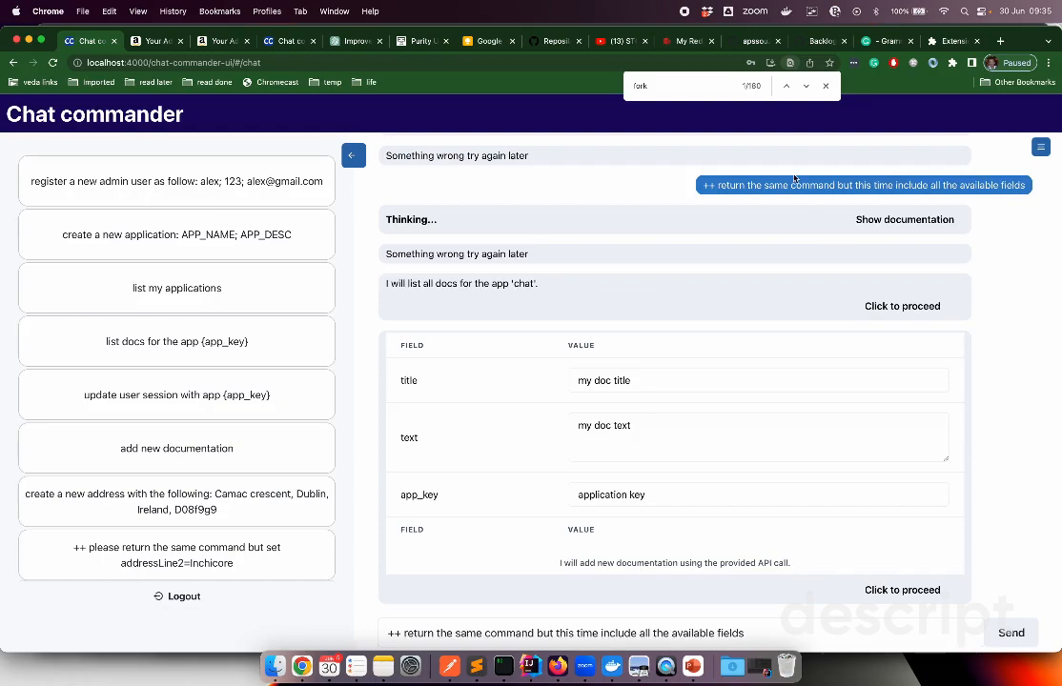
Close the find-in-page search for "fork" and switch to the Movie Recording window in QuickTime Player.
left_click(825, 86)
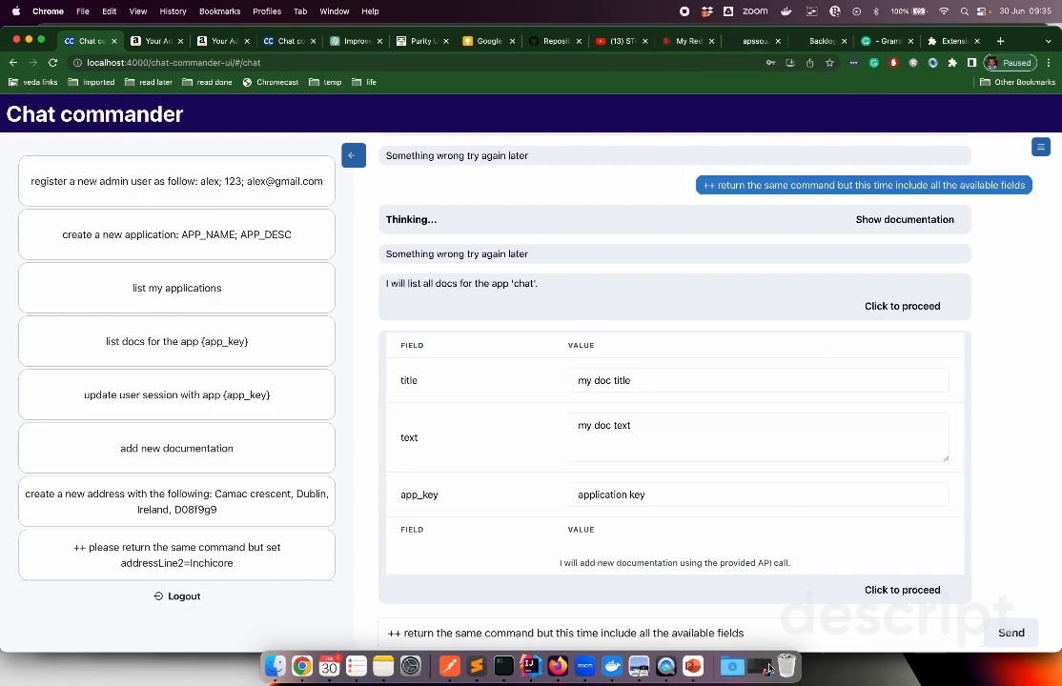
left_click(665, 667)
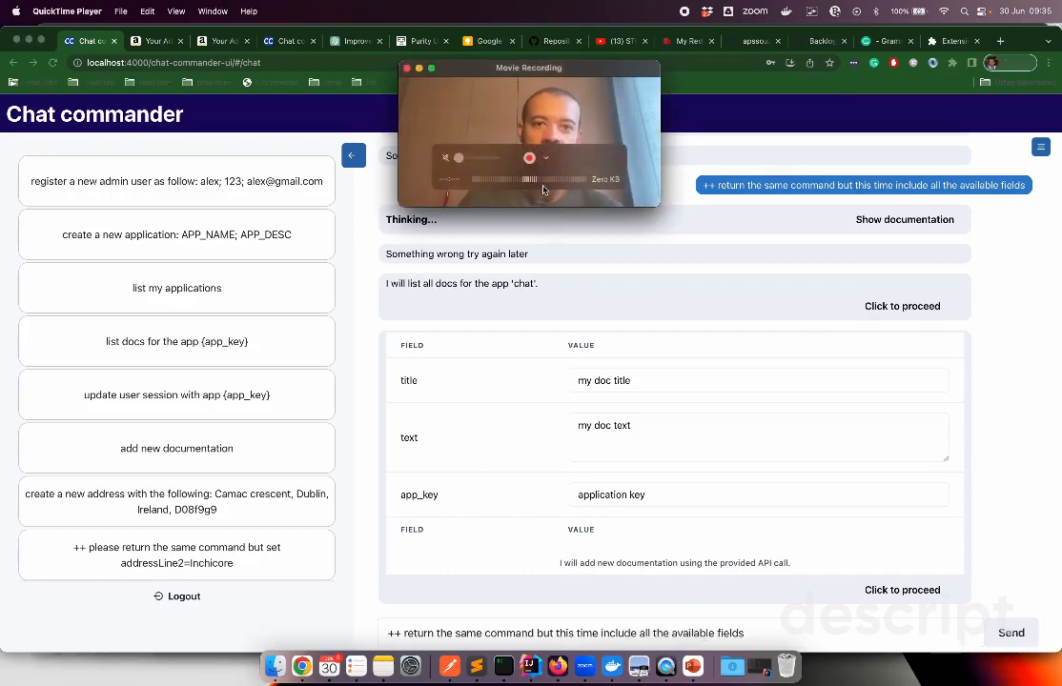